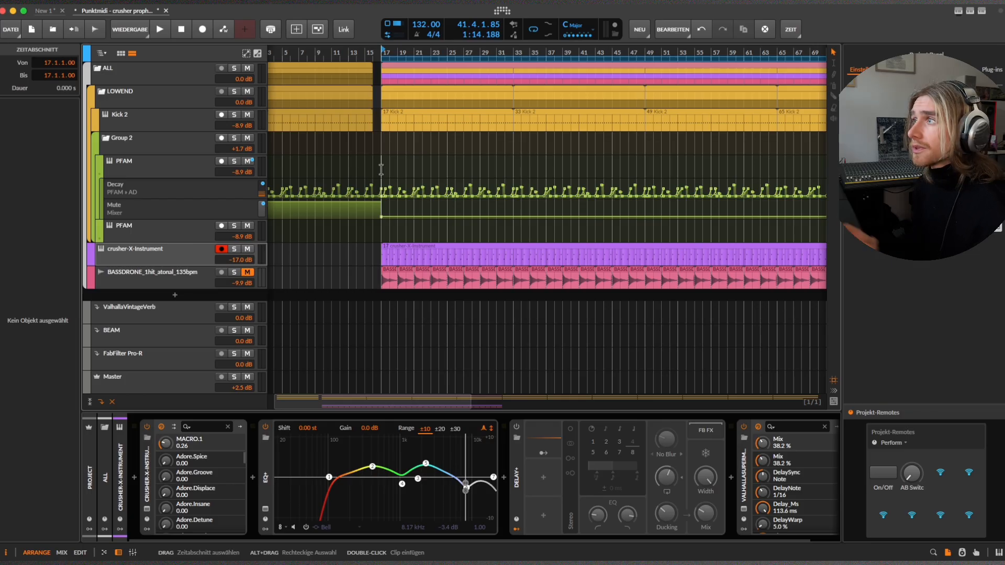
Solo the LOWEND group and audition it from bar 17.
left_click(234, 91)
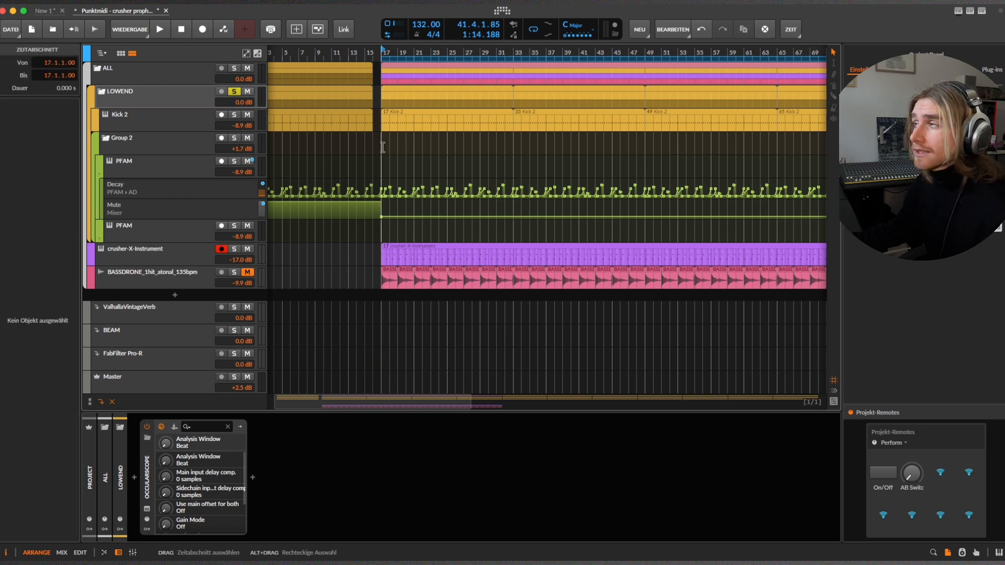
key("space")
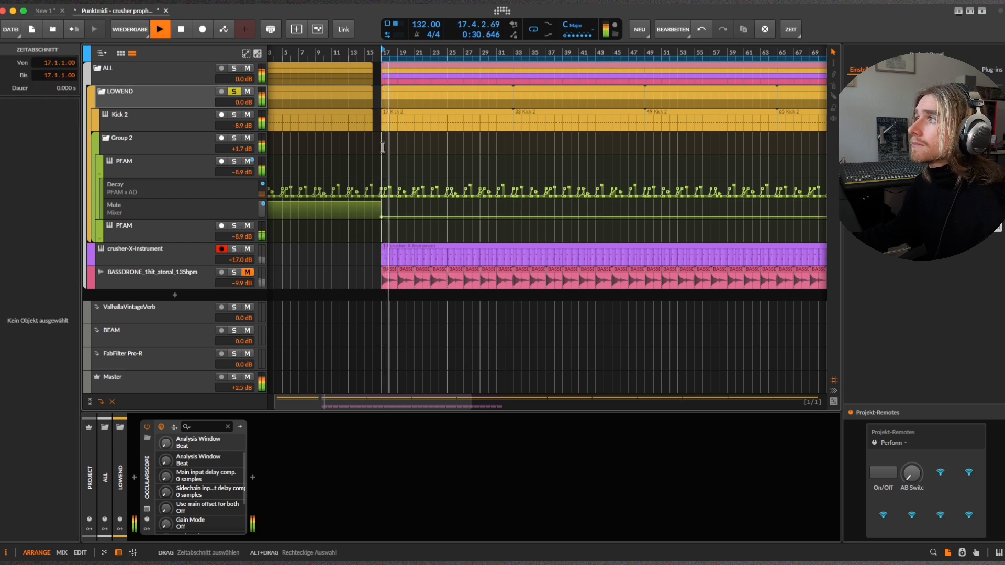
key("space")
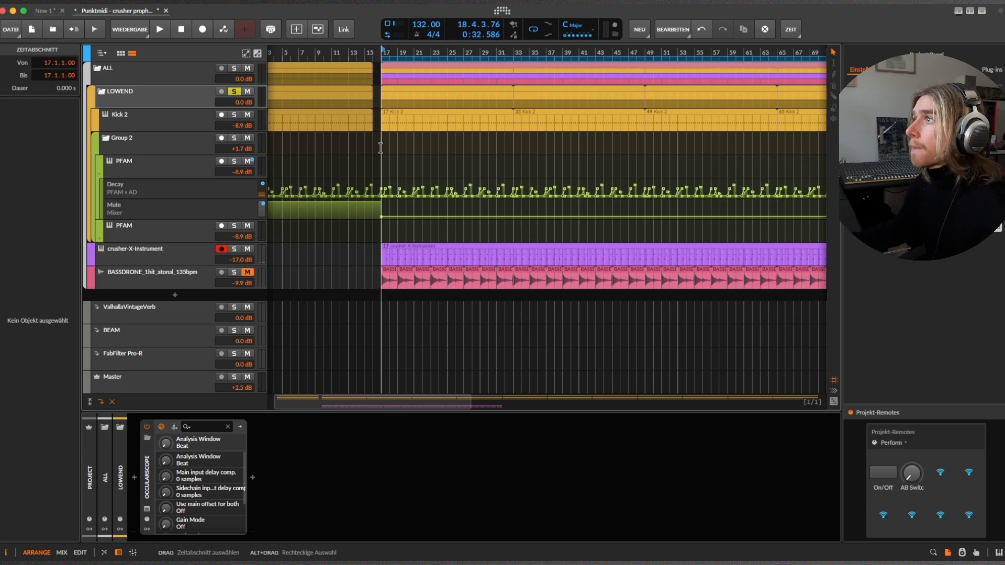
Bring up the crusher-X-Instrument plug-in window with its DCO 1 editor and solo only the crusher-X-Instrument track.
left_click(188, 254)
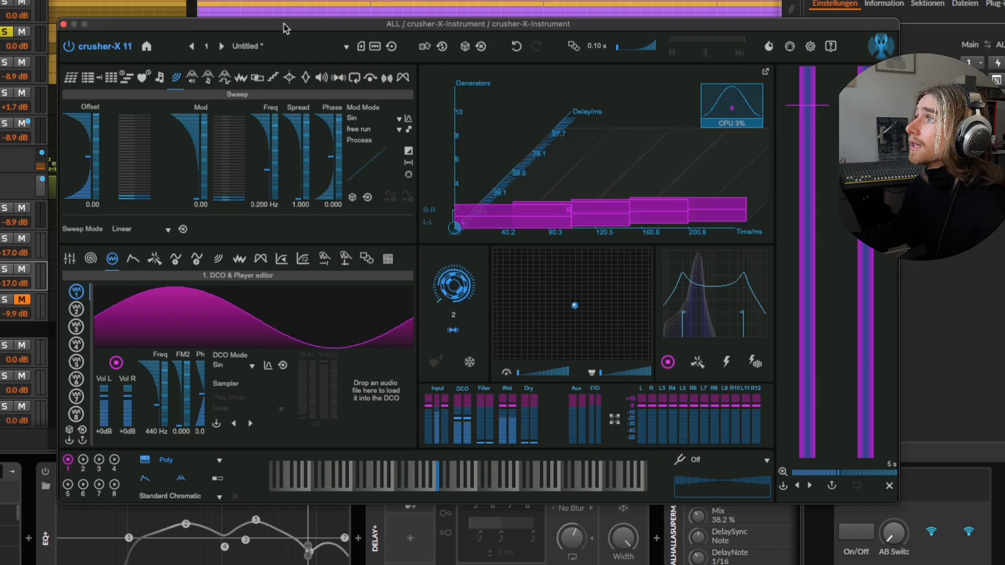
mouse_move(284, 24)
left_mouse_down()
mouse_move(289, 39)
mouse_move(279, 44)
left_mouse_up()
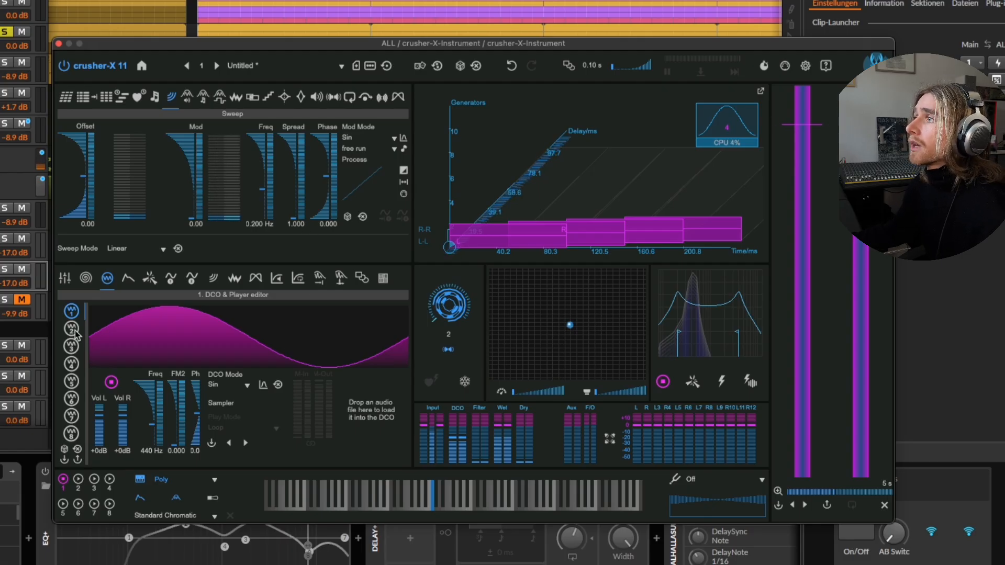
left_click(73, 347)
left_click(73, 314)
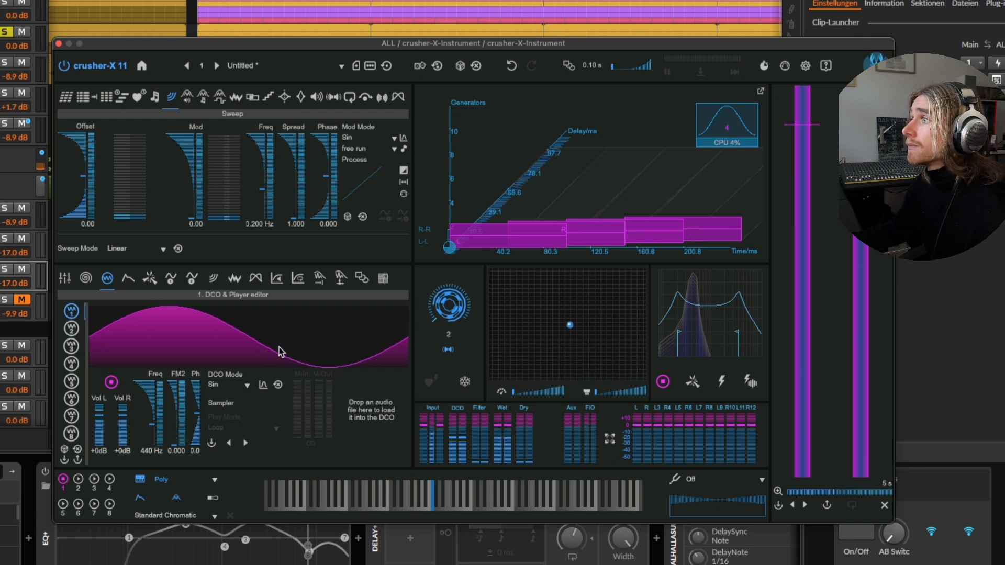
left_click(19, 286)
left_click(6, 270)
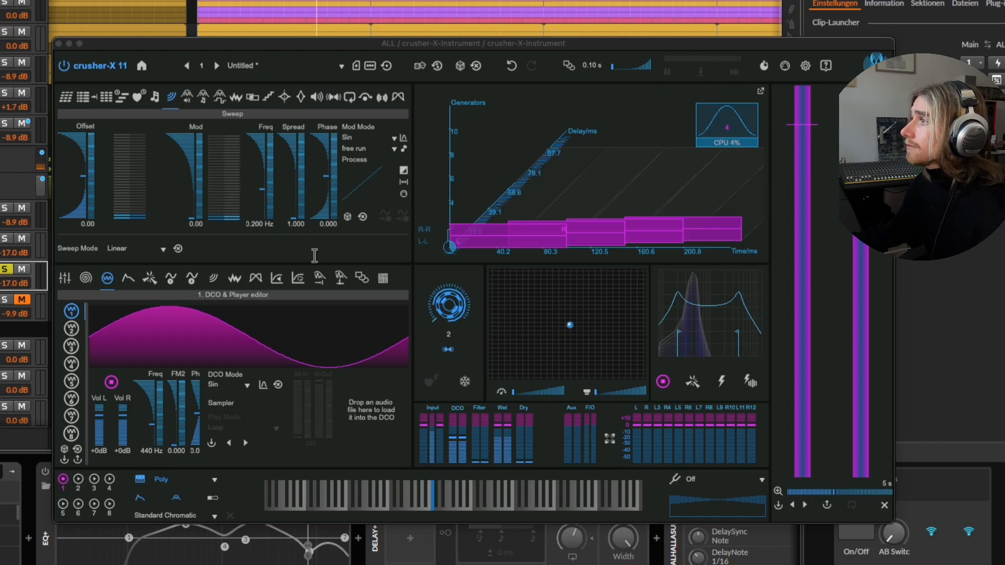
left_click_drag(292, 49, 268, 45)
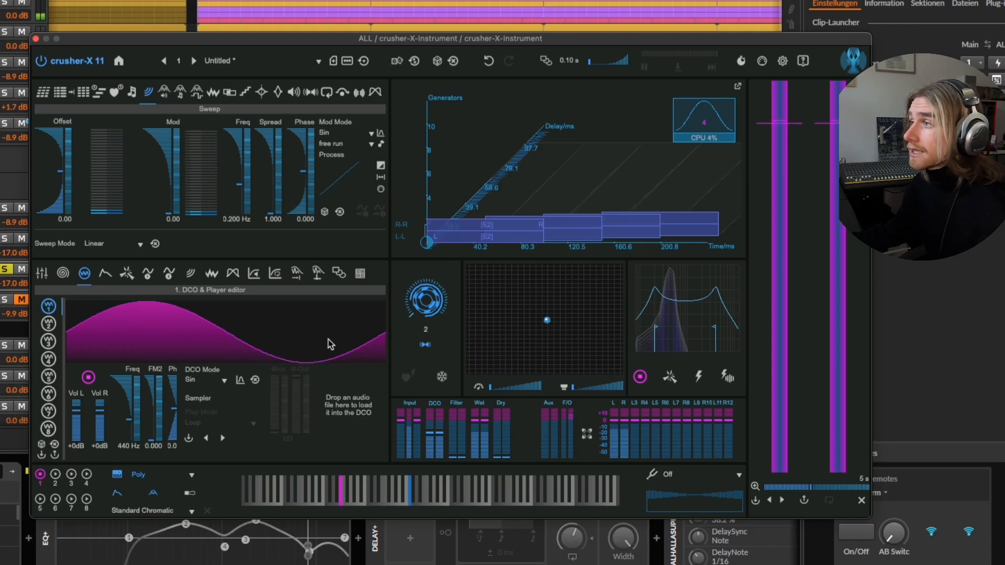
Enable DCO 2 in crusher-X and load the factory sample BackToWork from the accSone folder into it.
left_click(47, 325)
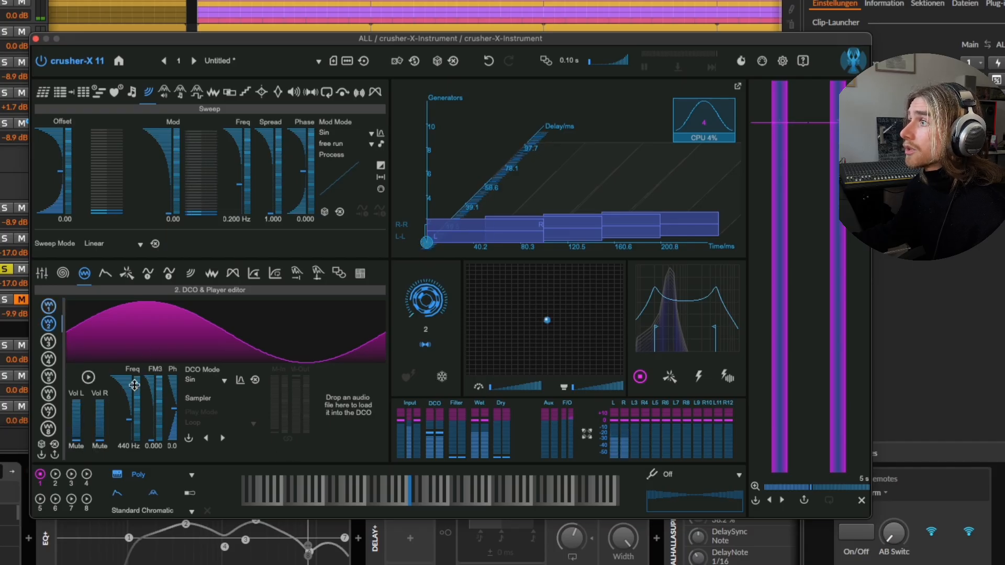
left_click(88, 377)
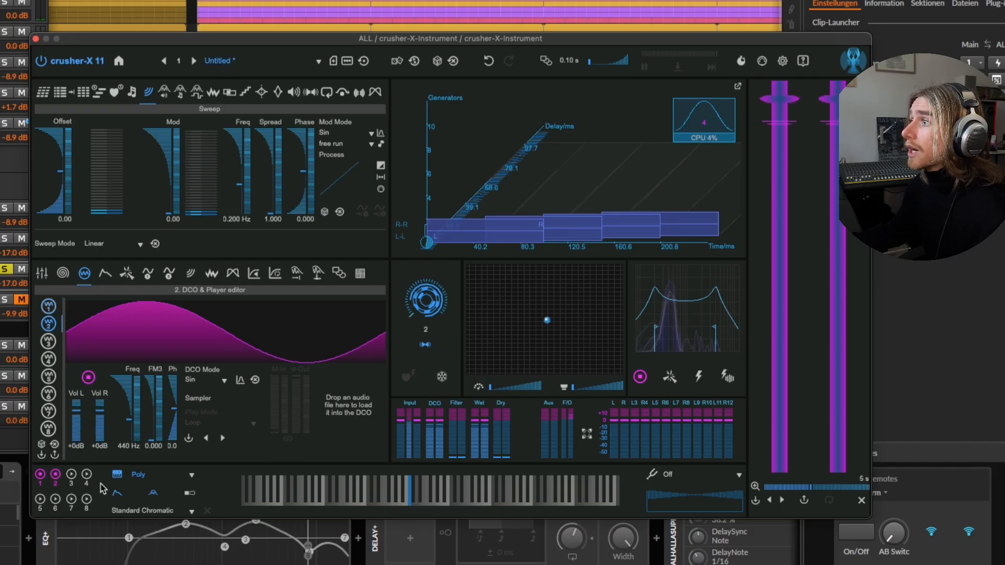
left_click(189, 440)
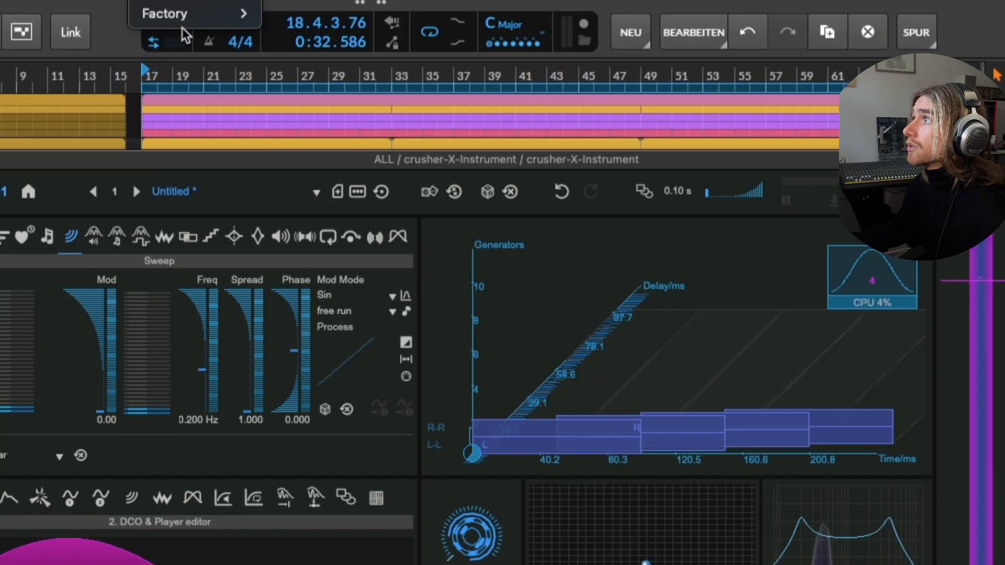
mouse_move(183, 20)
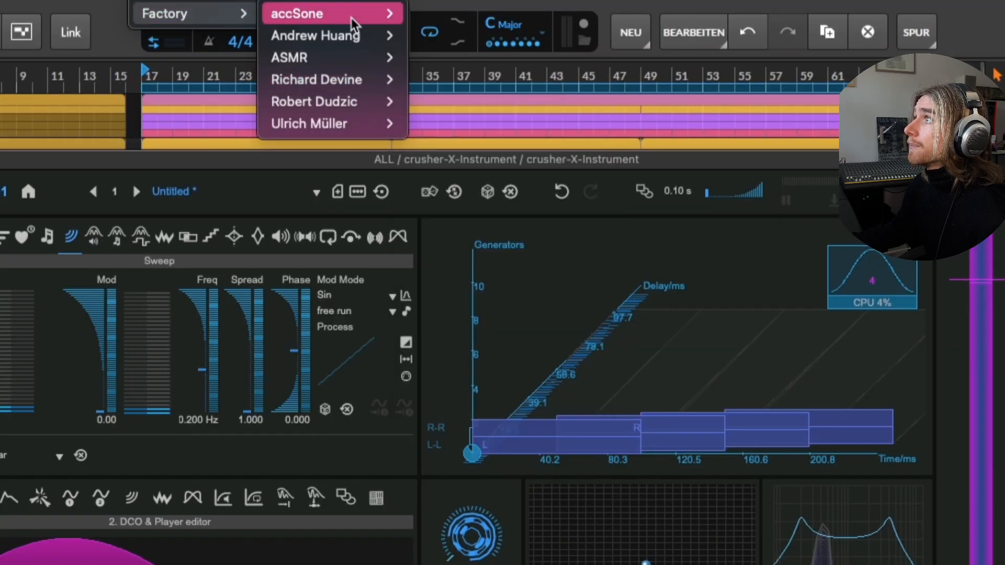
mouse_move(347, 12)
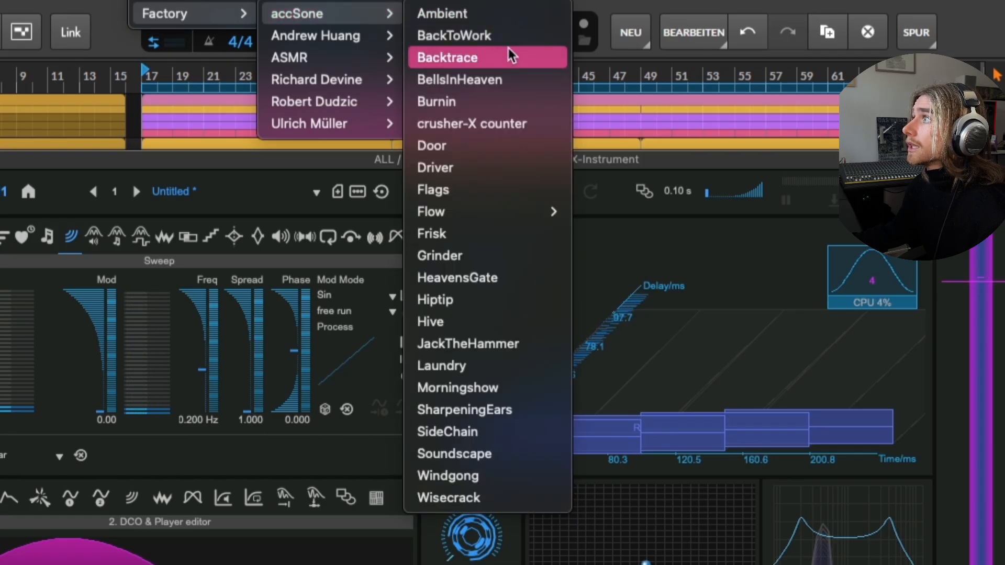
left_click(507, 35)
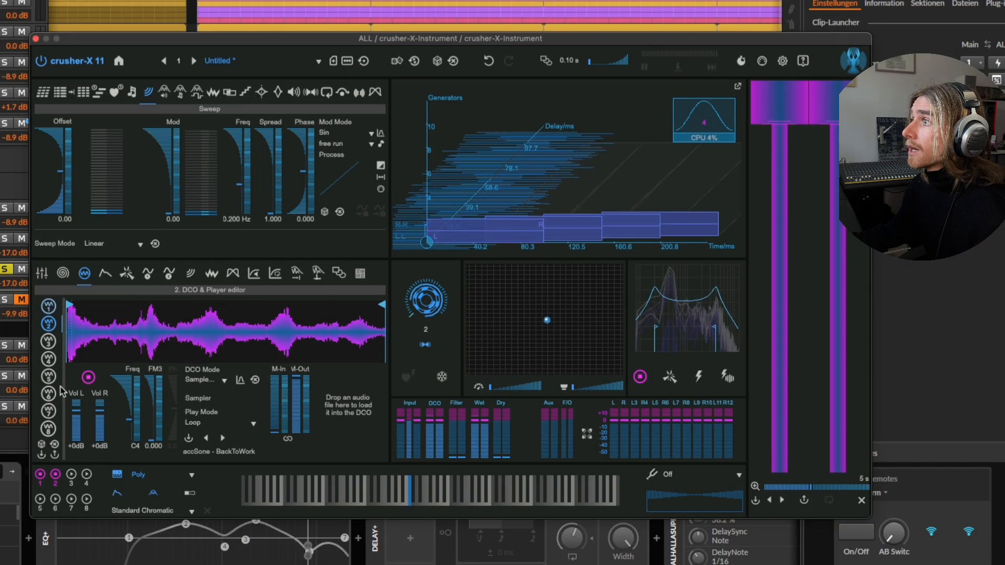
Leave only DCO 3 playing and load the factory sample Burning Embers from the Richard Devine folder into it.
left_click(40, 474)
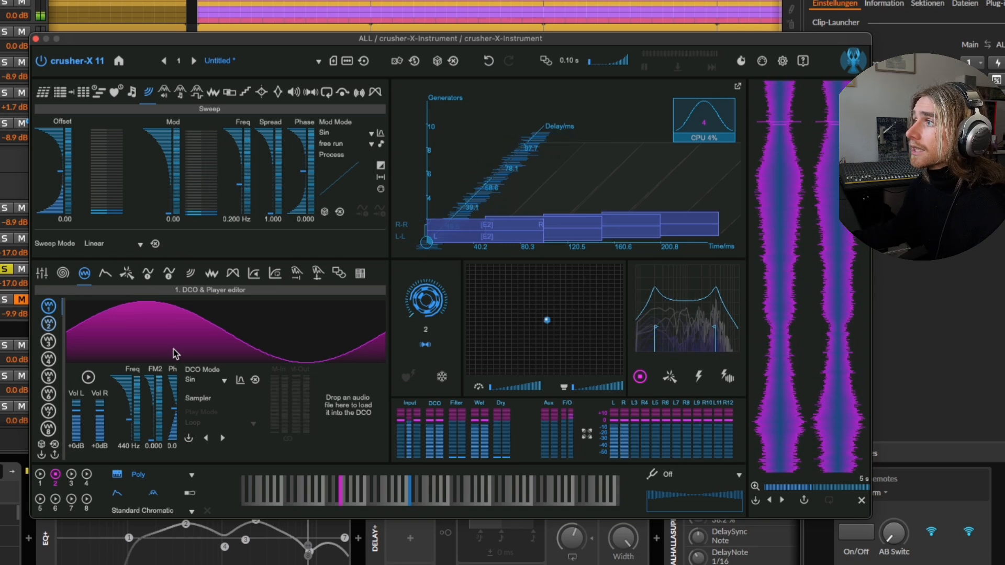
left_click(49, 341)
left_click(71, 475)
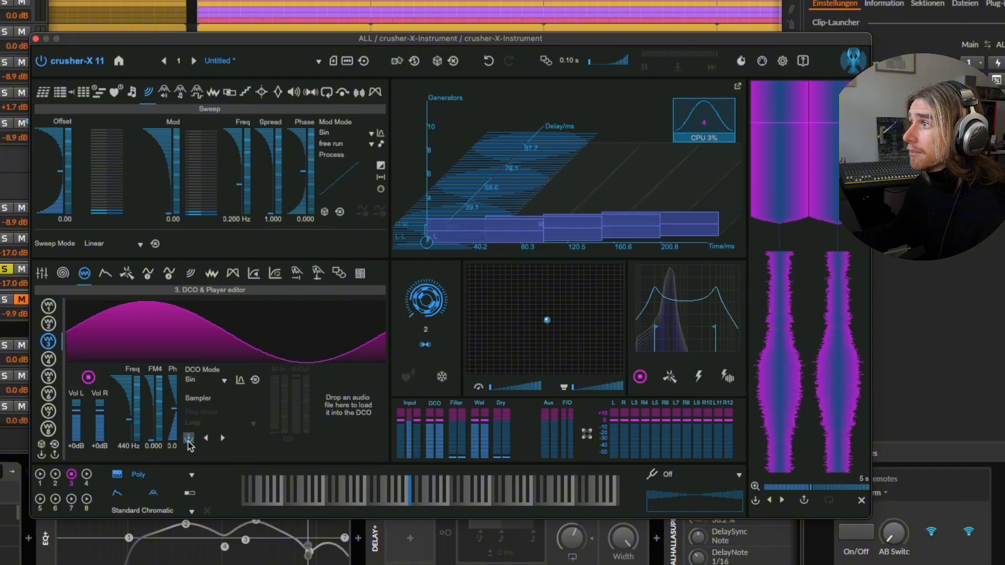
left_click(293, 61)
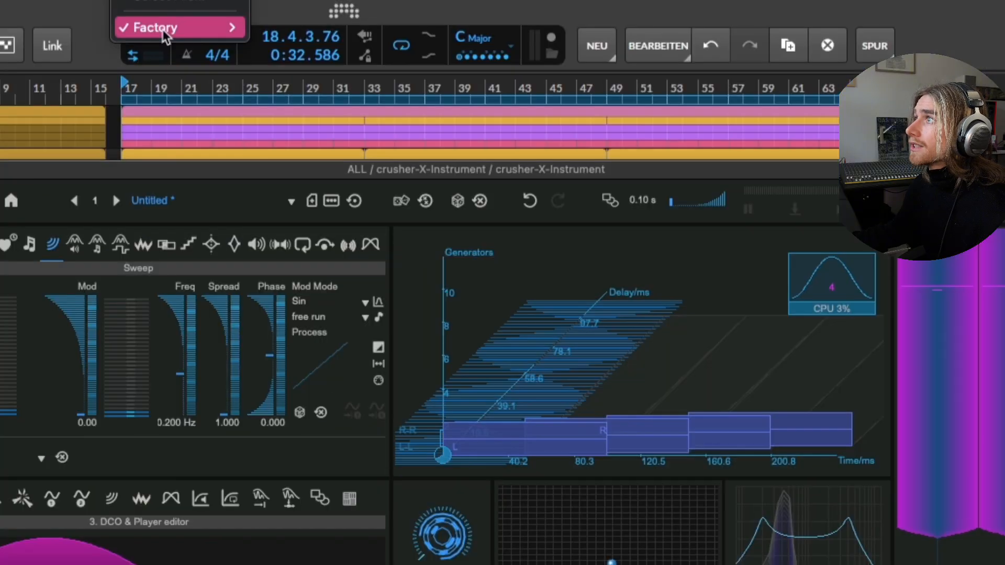
mouse_move(163, 31)
mouse_move(350, 95)
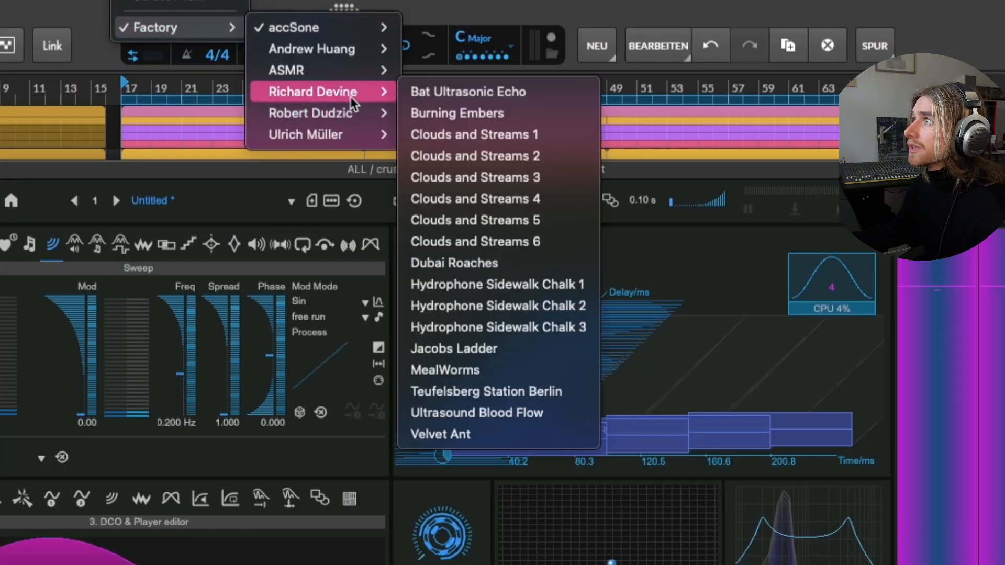
left_click(511, 114)
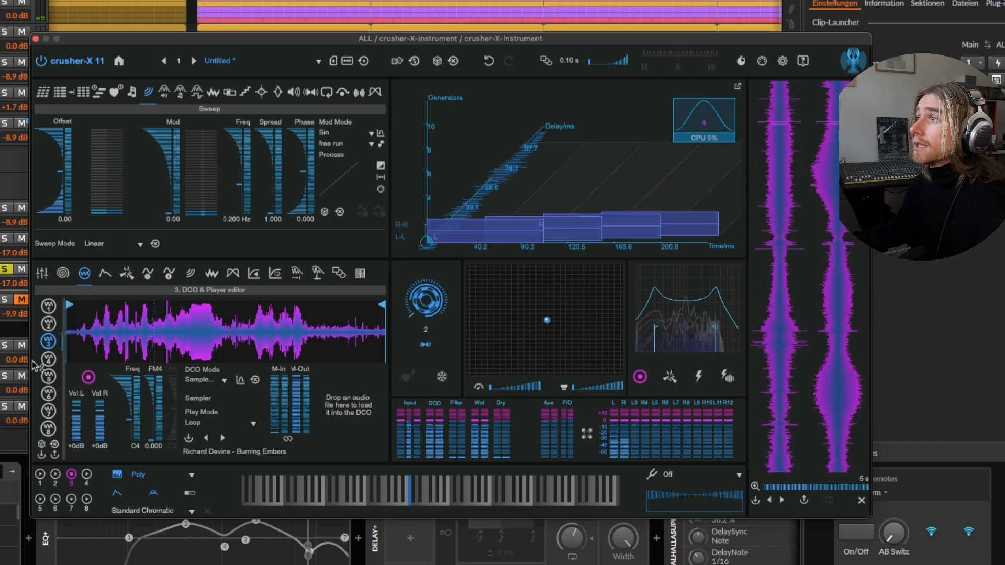
Switch DCO 1 and DCO 2 back on so they play together with DCO 3.
left_click(48, 306)
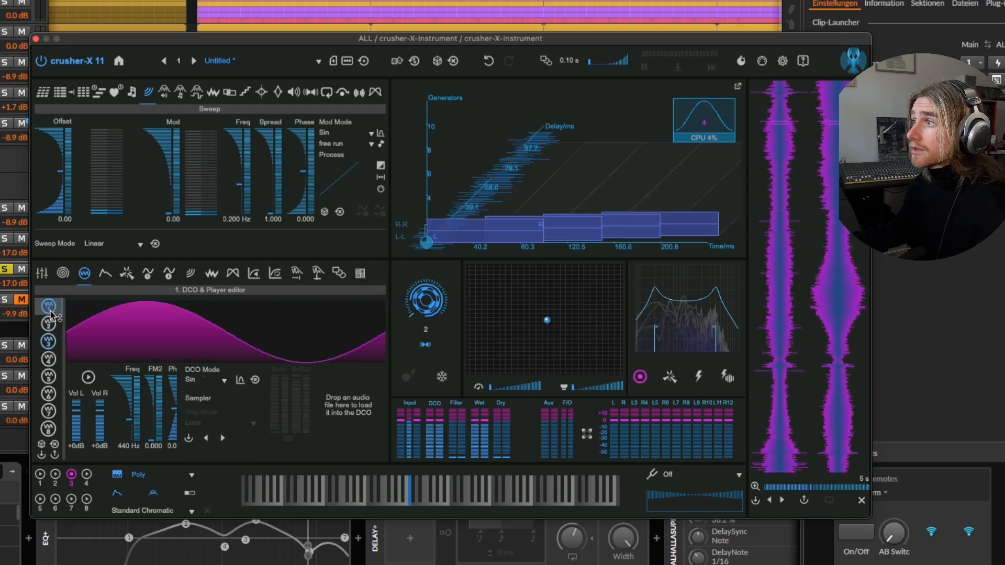
left_click(56, 475)
left_click(40, 475)
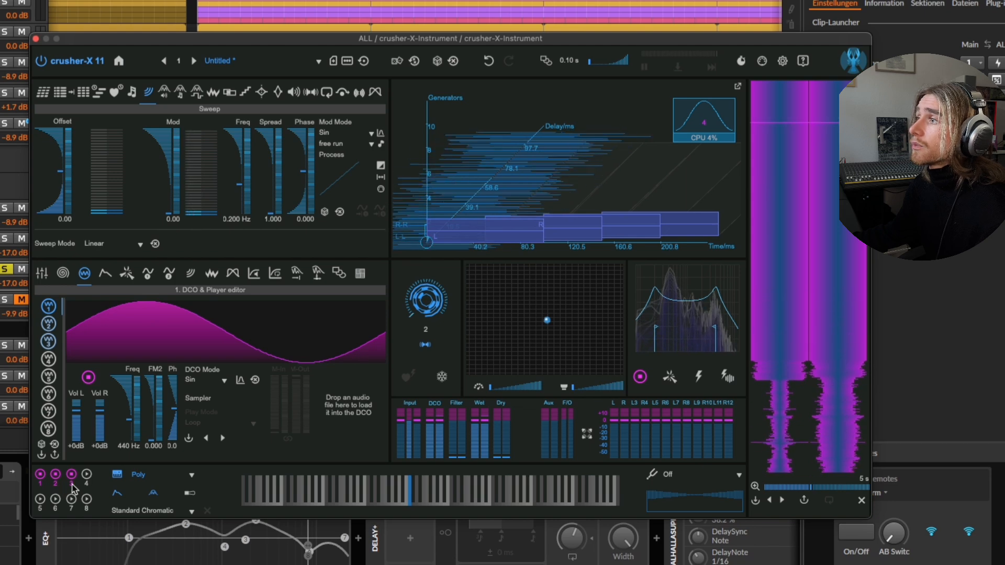
Lower the left and right volumes of DCO 2 and DCO 3 to -10 dB each.
left_click(48, 323)
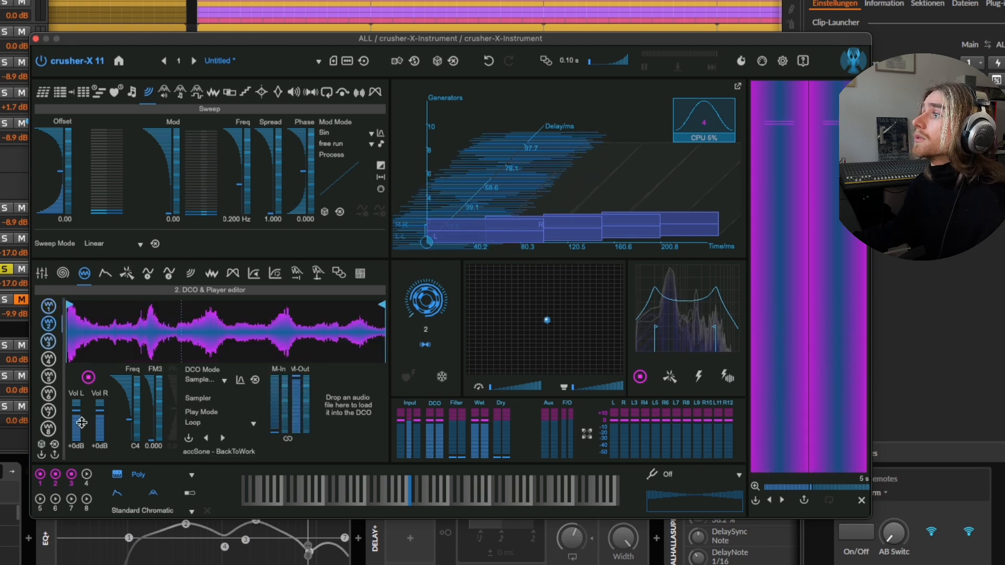
left_click_drag(101, 412, 100, 415)
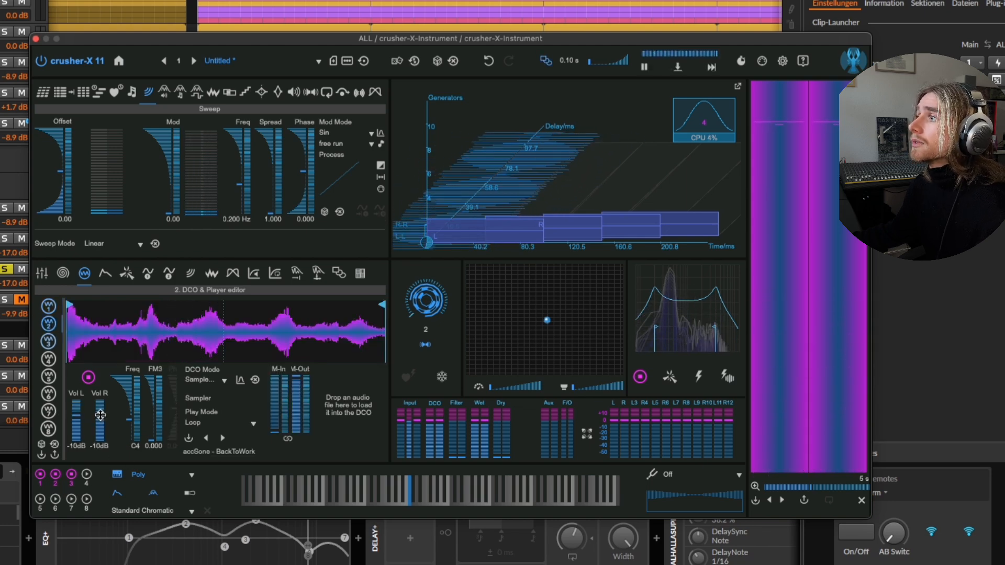
left_click(49, 343)
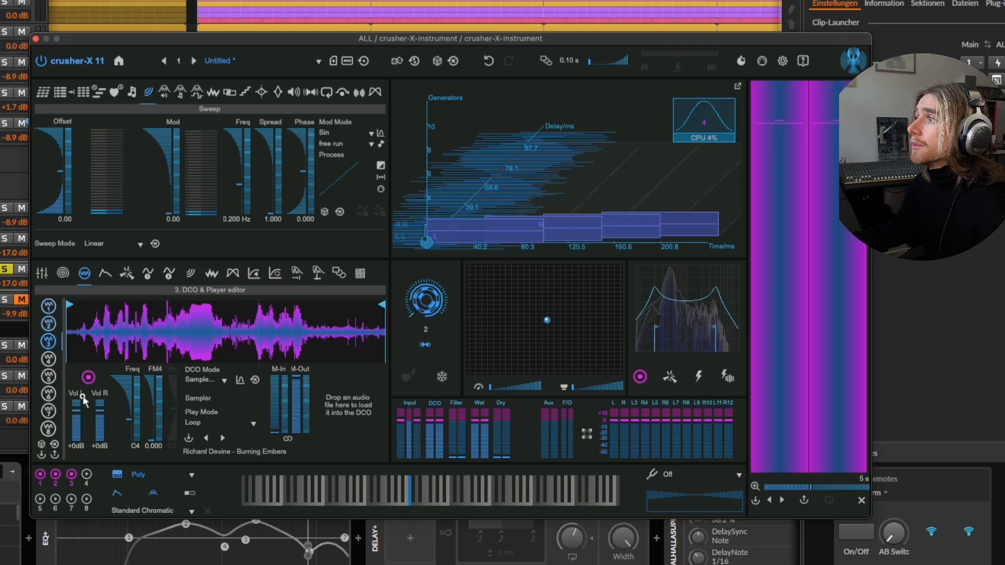
left_click_drag(97, 412, 98, 418)
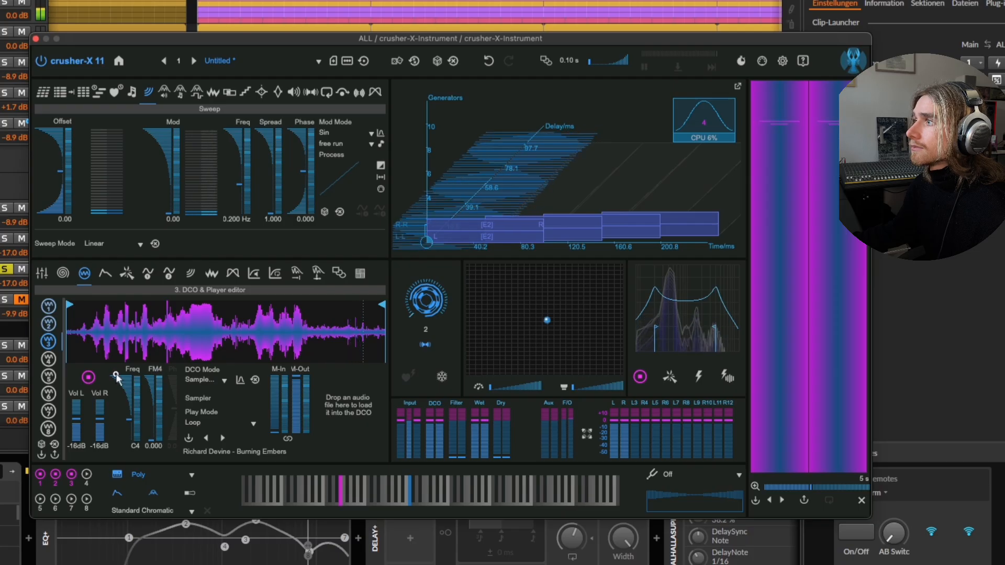
left_click_drag(100, 419, 101, 415)
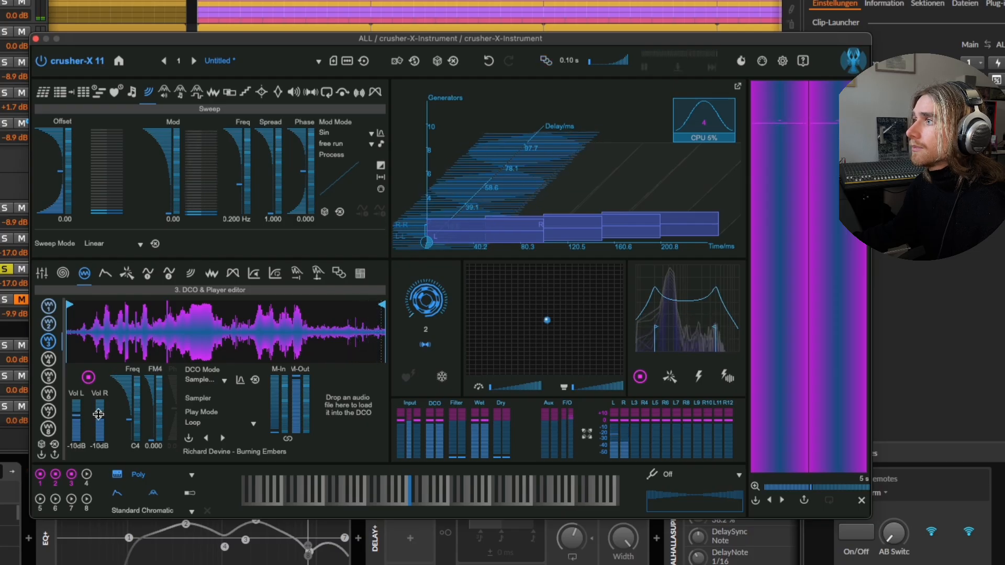
left_click(48, 324)
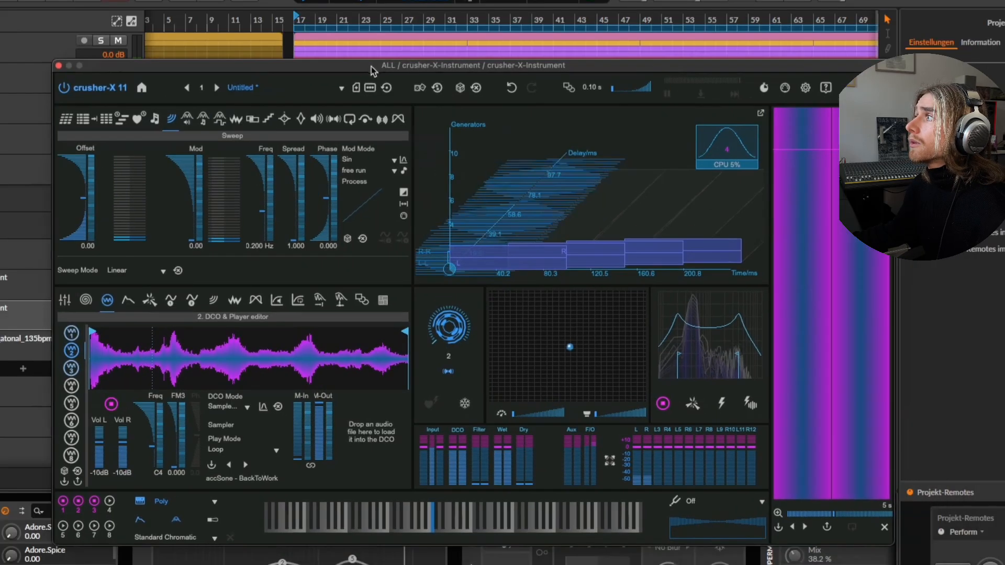
Set the Delay parameter's offset to 507 ms, its modulation to 1079 ms and its phase to 0.026.
left_click_drag(372, 67, 386, 52)
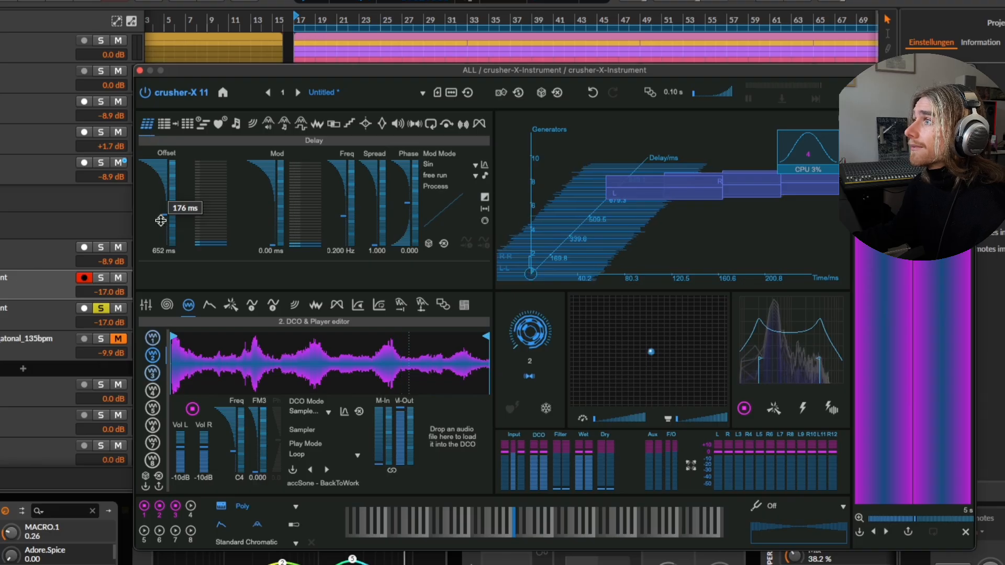
left_click_drag(161, 220, 155, 216)
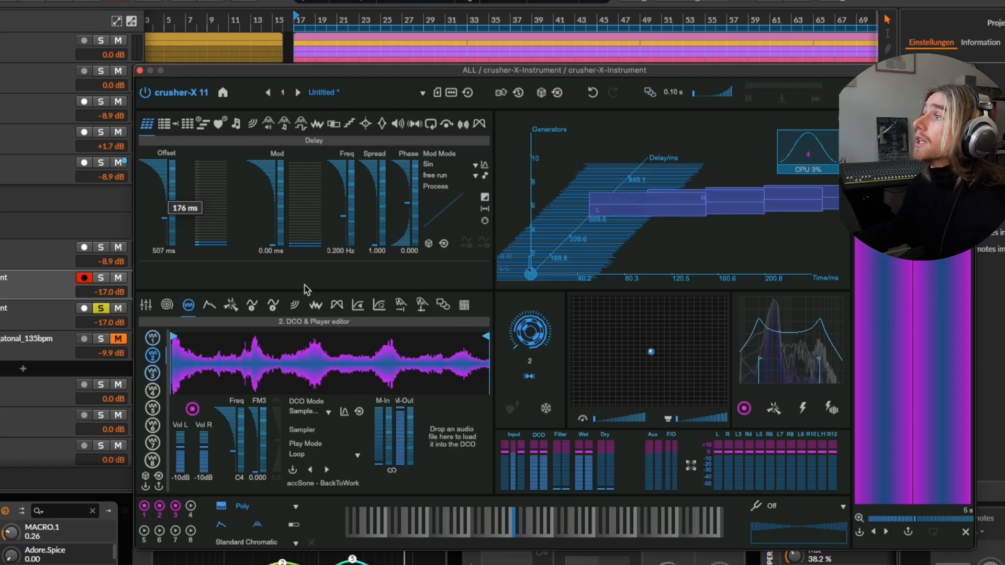
left_click(262, 216)
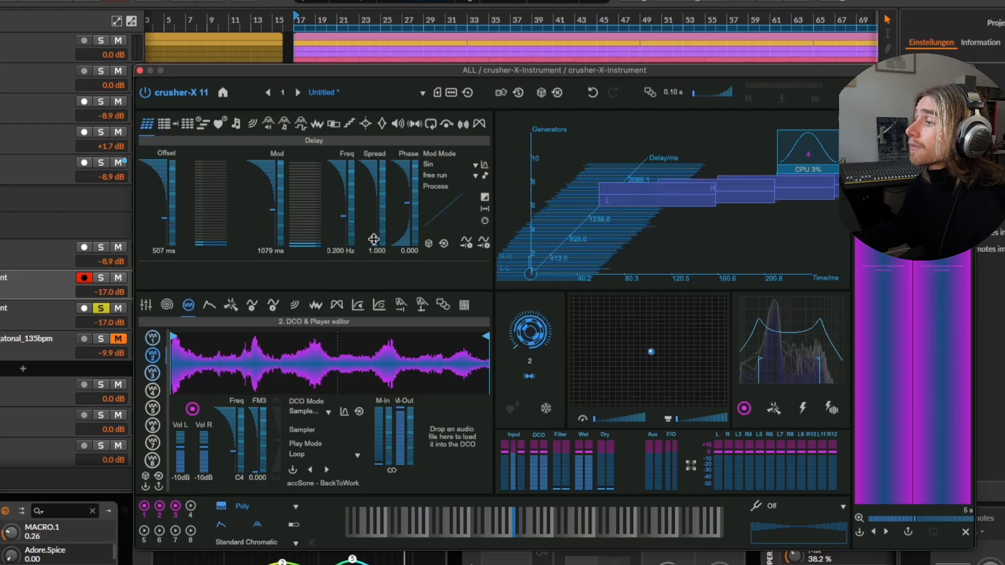
left_click_drag(404, 203, 403, 191)
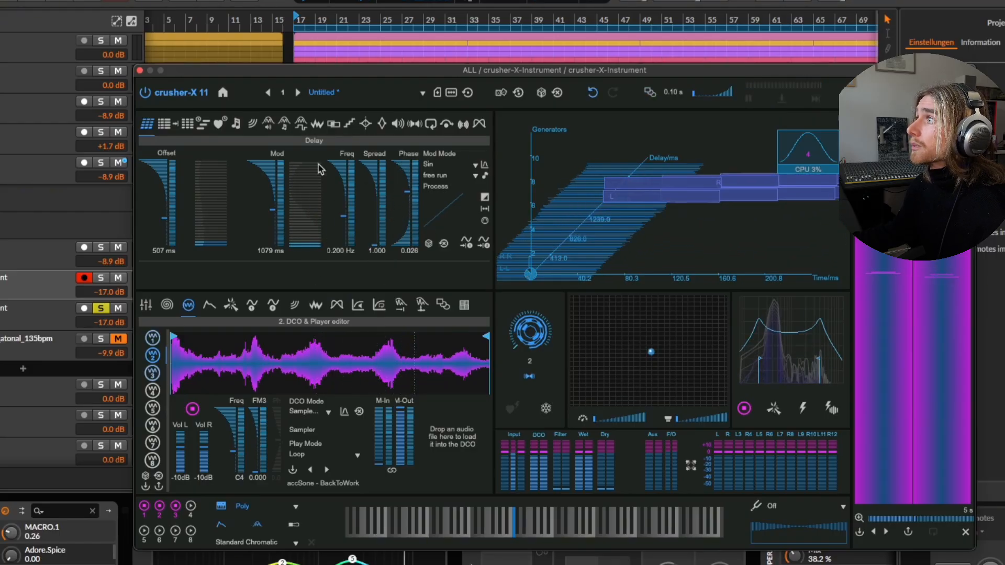
Raise the circular control beside the XY pad to 6.
left_click_drag(391, 74, 354, 79)
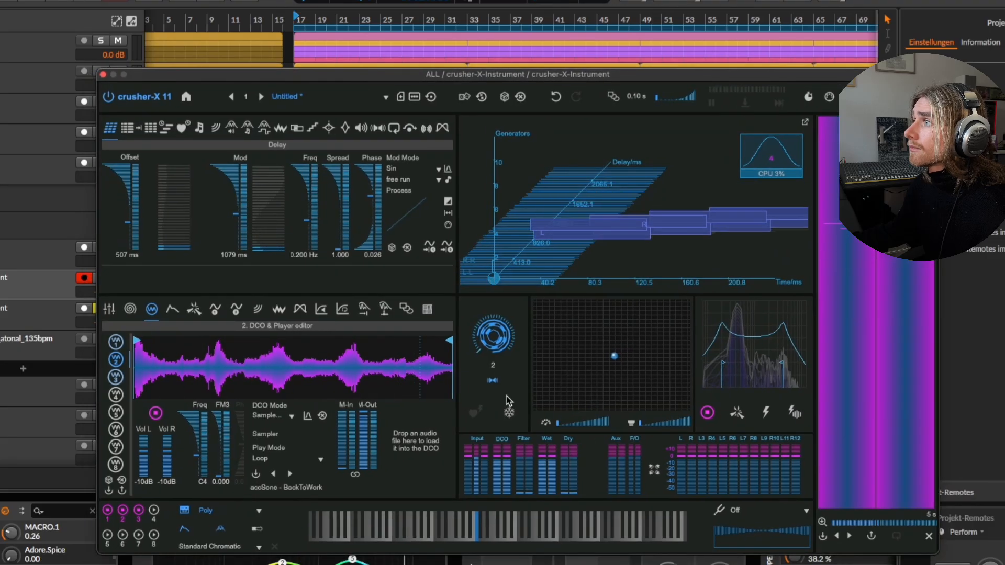
left_click_drag(498, 334, 497, 314)
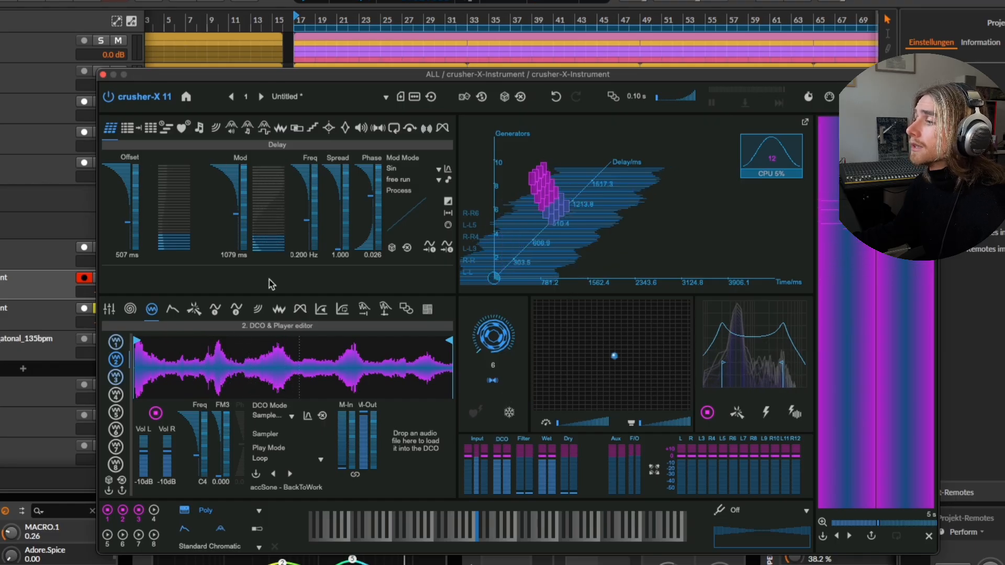
left_click_drag(148, 75, 155, 75)
Set the Length parameter's offset to 395 ms and its modulation to 9242 ms.
left_click(129, 131)
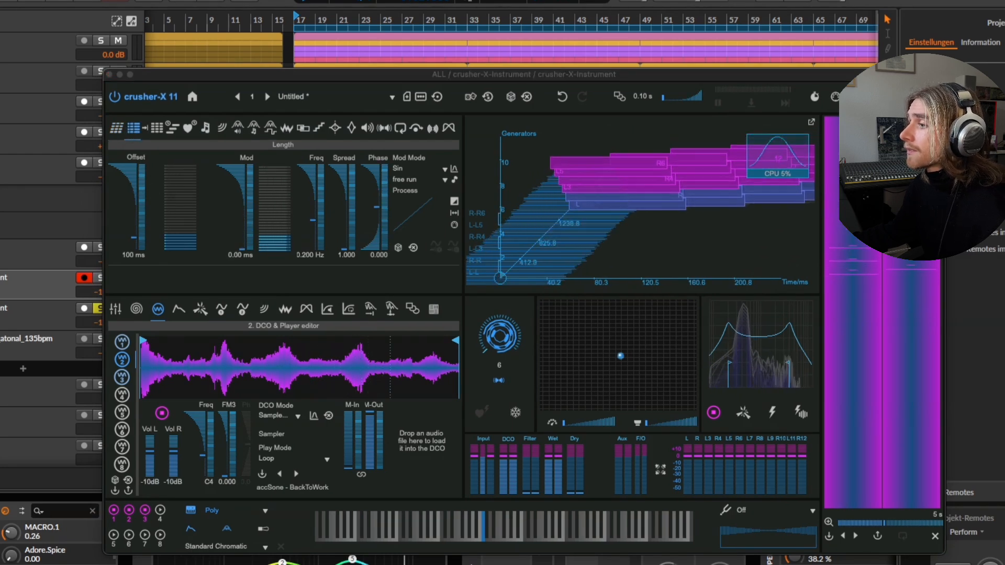
left_click(130, 226)
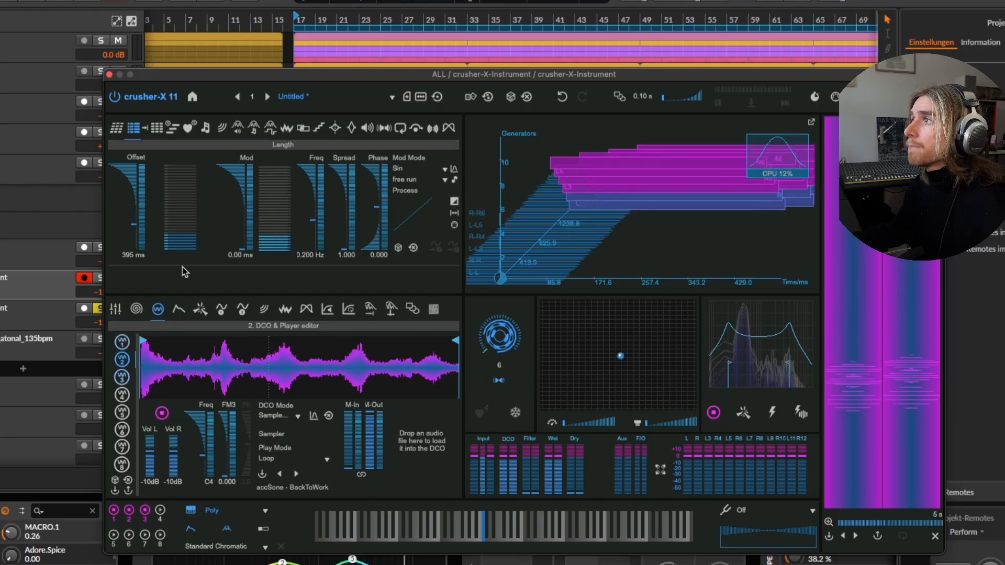
left_click_drag(243, 248, 234, 187)
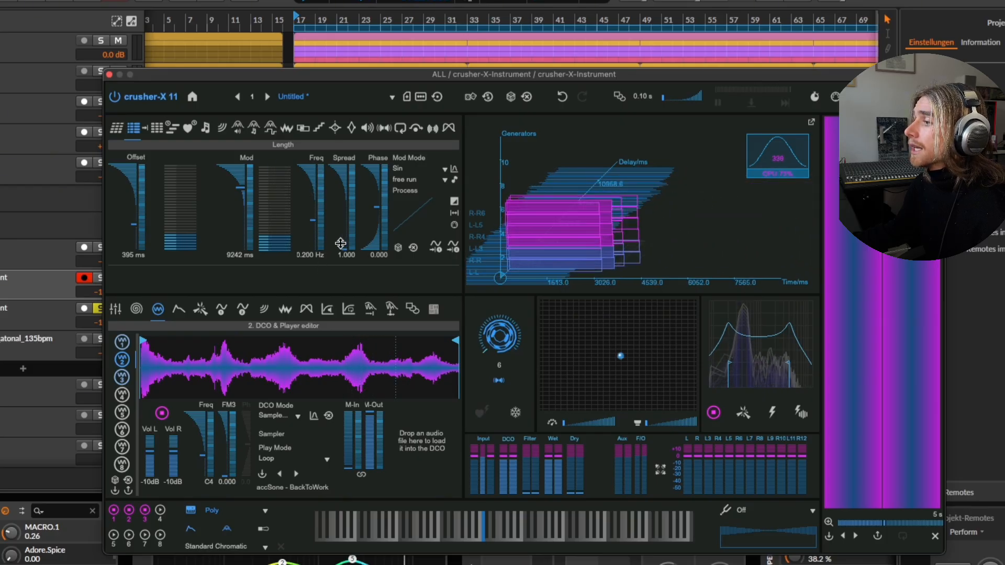
Set the Length parameter's spread to 1.035 and its phase to 0.043, and sync its modulation to 2/1.
left_click_drag(340, 243, 337, 231)
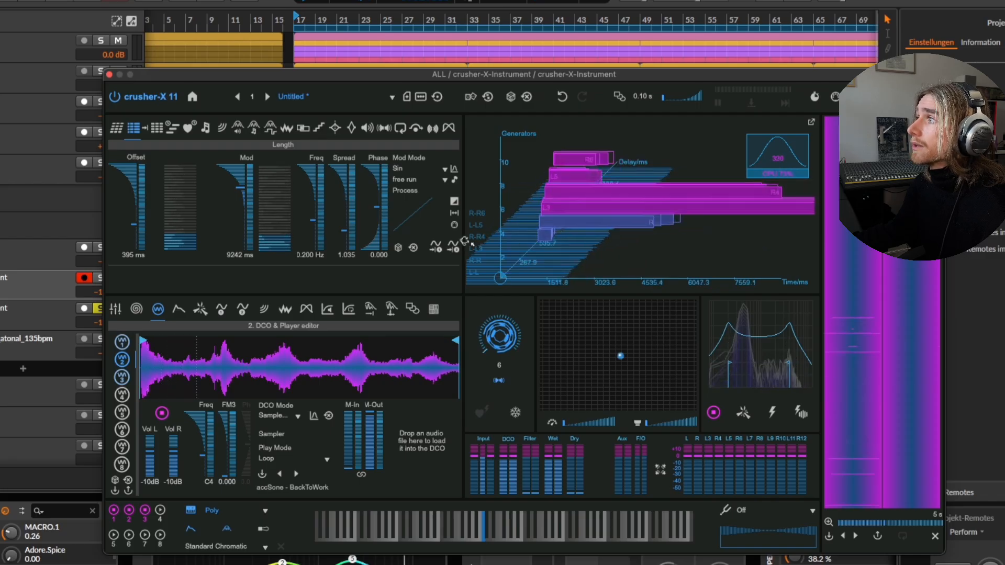
left_click_drag(369, 243, 373, 189)
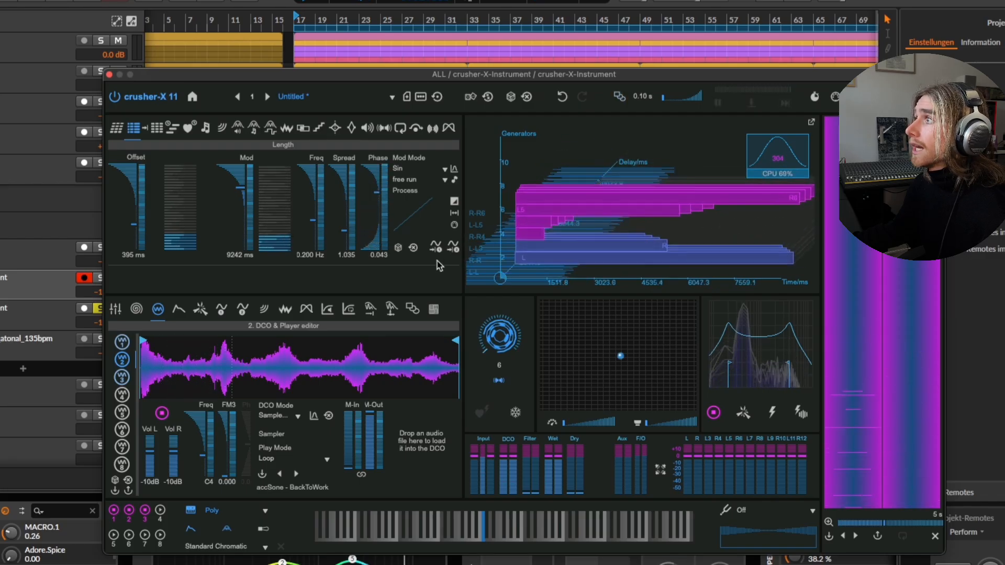
left_click(416, 181)
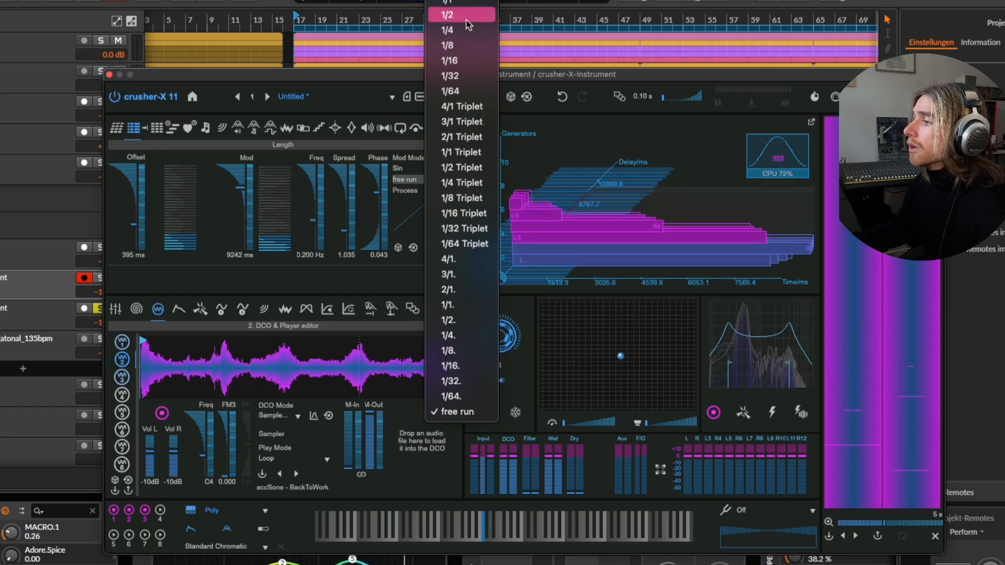
left_click(516, 135)
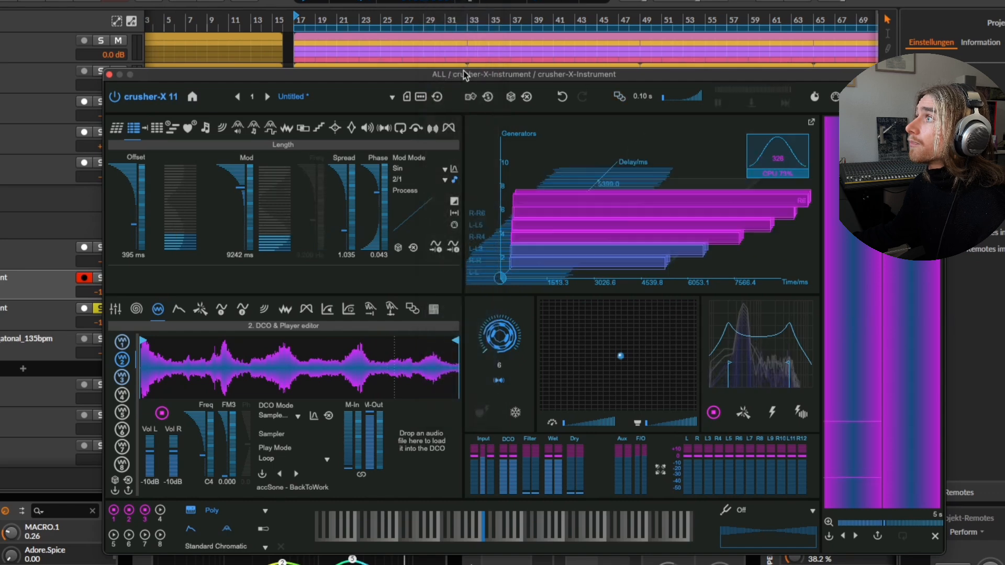
Set the Birth parameter's offset to 477 ms.
left_click_drag(464, 74, 453, 67)
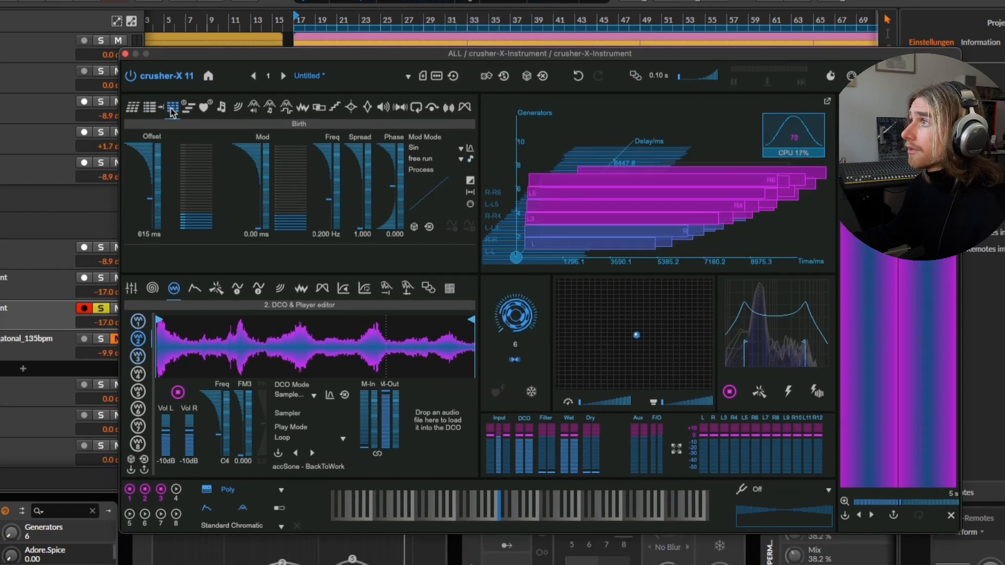
left_click_drag(138, 199, 143, 201)
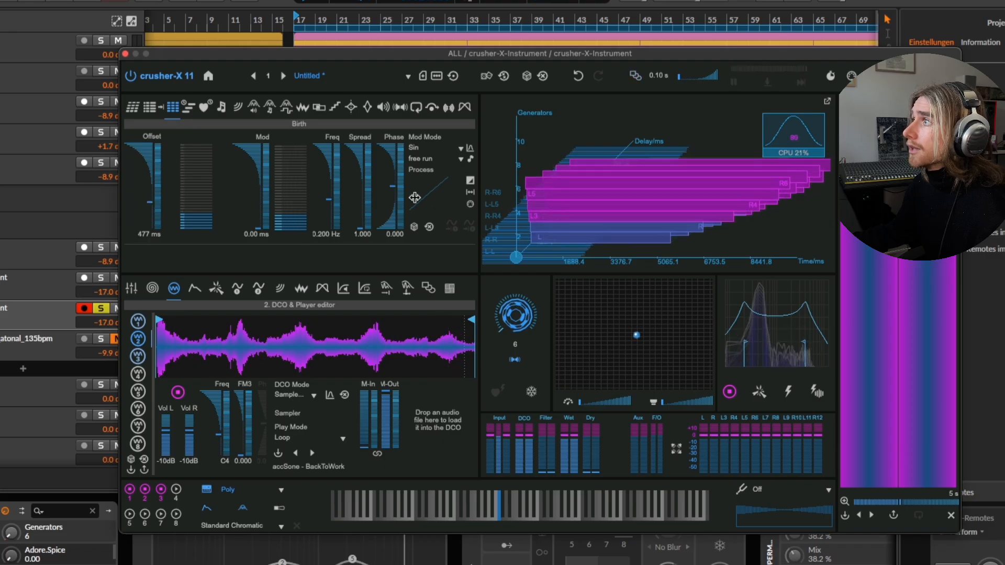
left_click(189, 107)
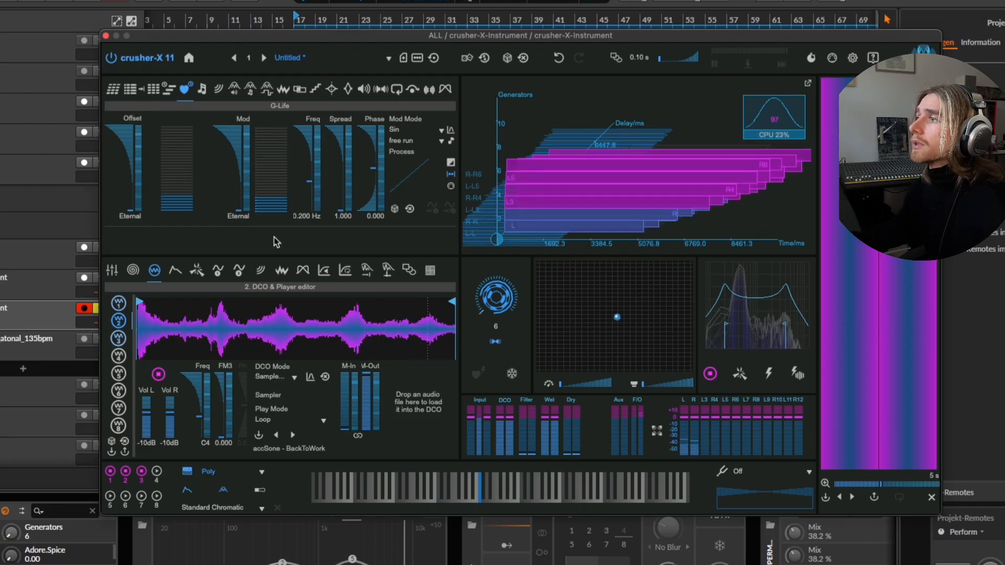
Lower the Speed parameter's offset to 0.57.
left_click(201, 89)
left_click_drag(239, 41, 239, 36)
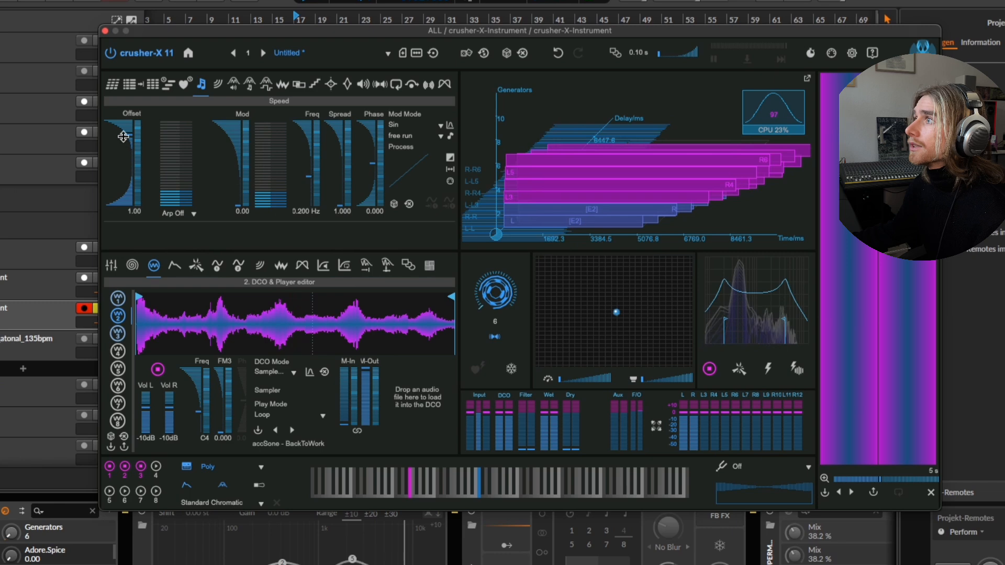
left_click_drag(121, 133, 120, 138)
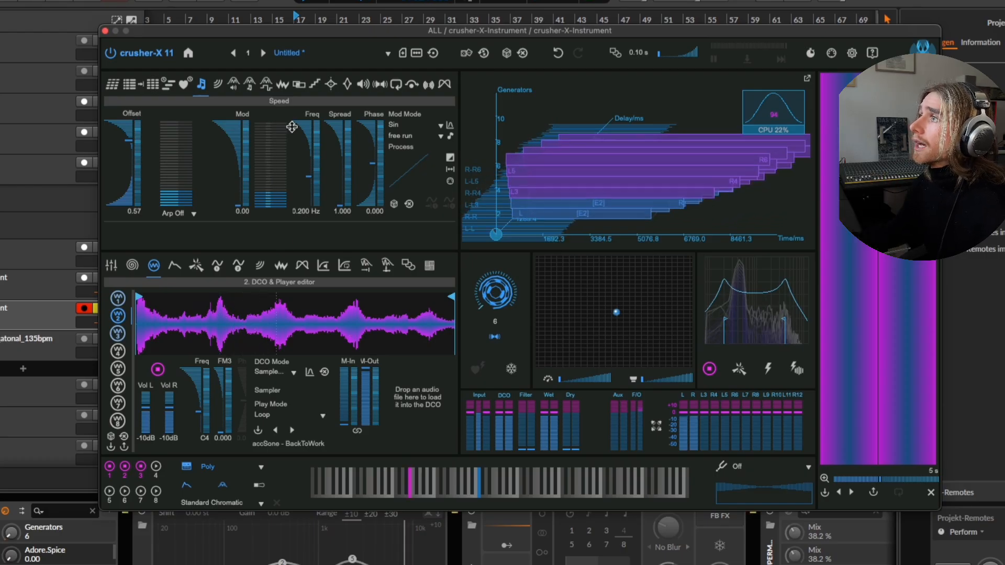
Raise the Sweep parameter's offset to 0.08.
left_click_drag(321, 36, 331, 44)
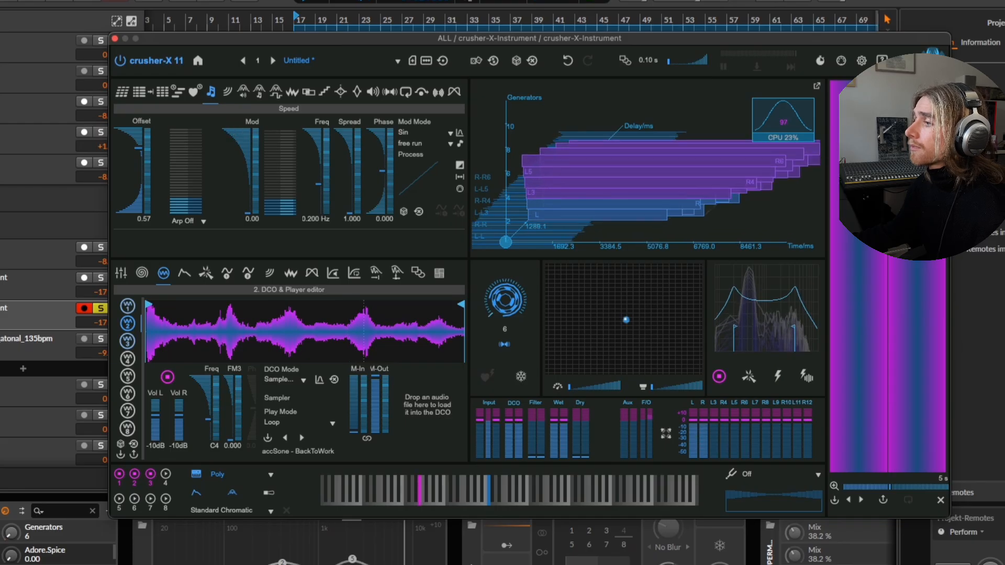
left_click(227, 92)
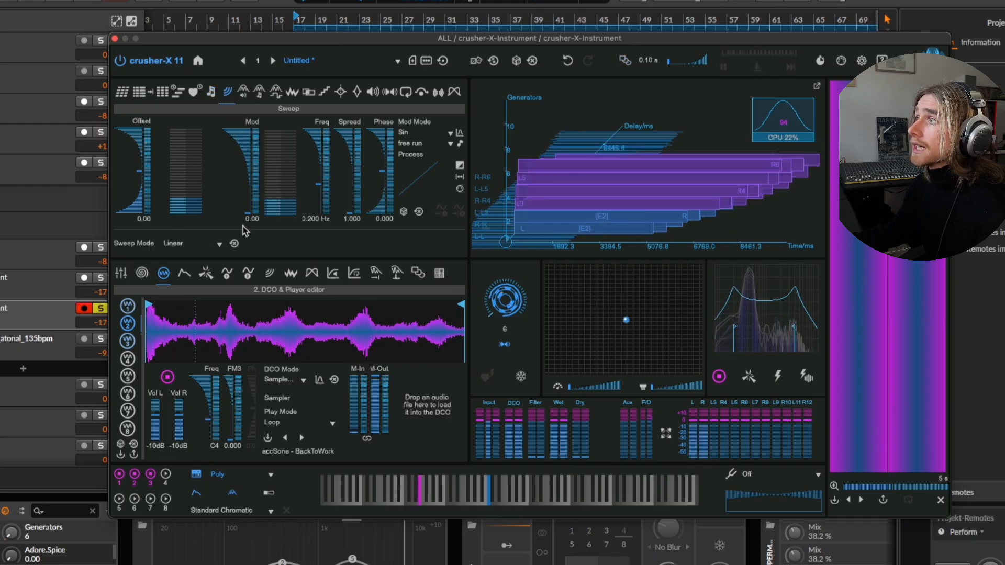
left_click_drag(135, 168, 134, 161)
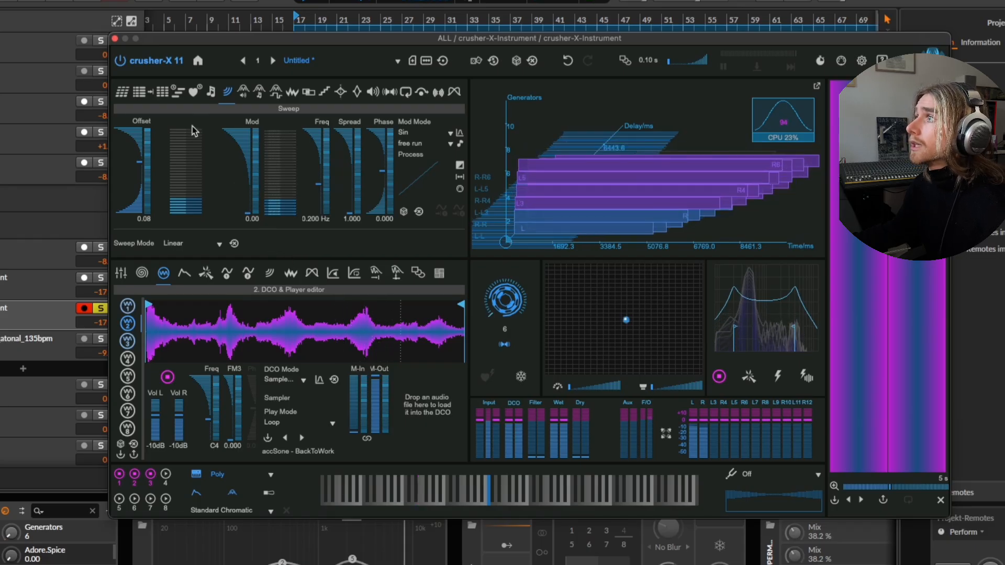
Set the GCOMix parameter's offset to 9.8 % and change the GCO mode to frequency and ring modulation (FM & Ring).
left_click(244, 91)
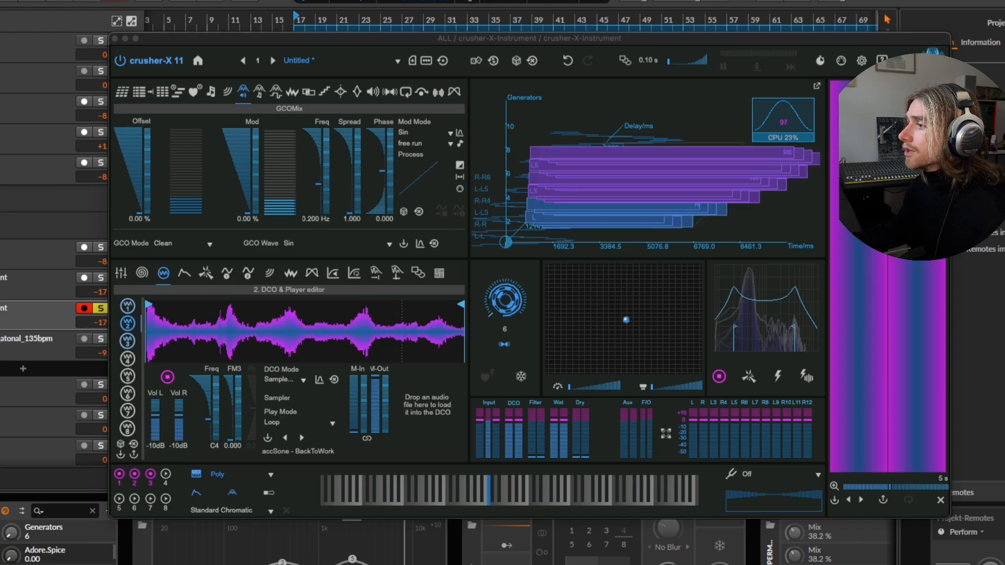
left_click(131, 201)
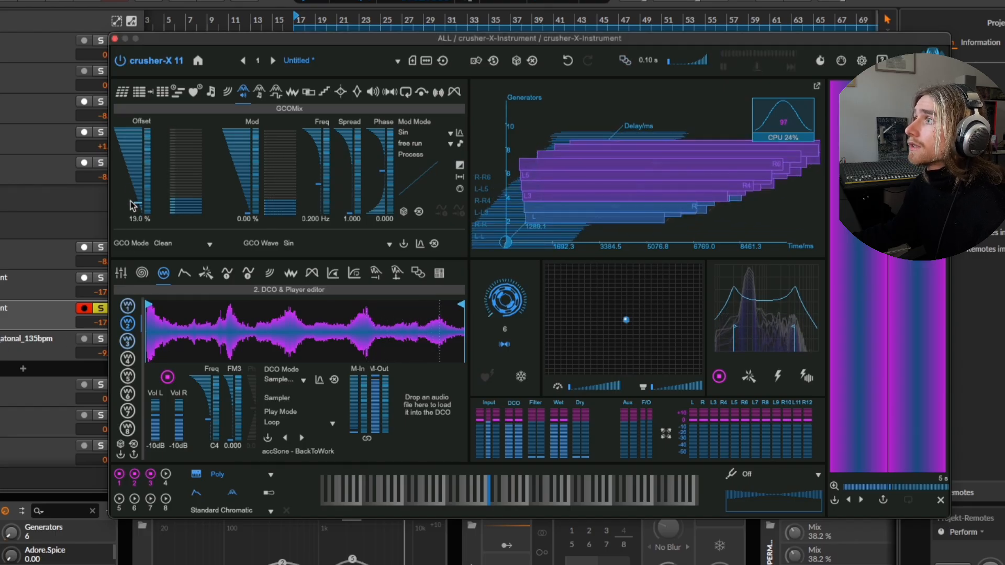
left_click_drag(130, 208, 131, 205)
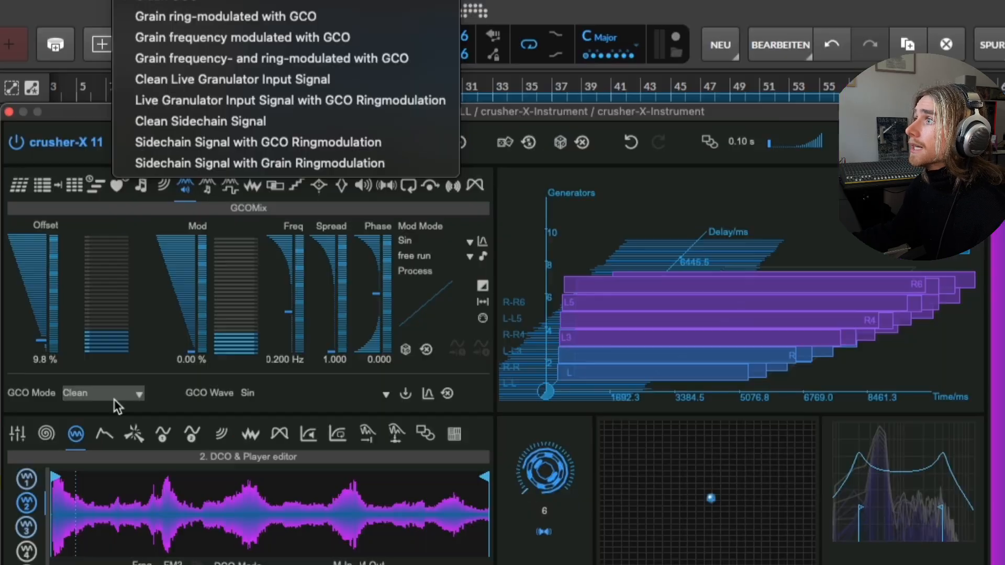
left_click(190, 245)
left_click(259, 56)
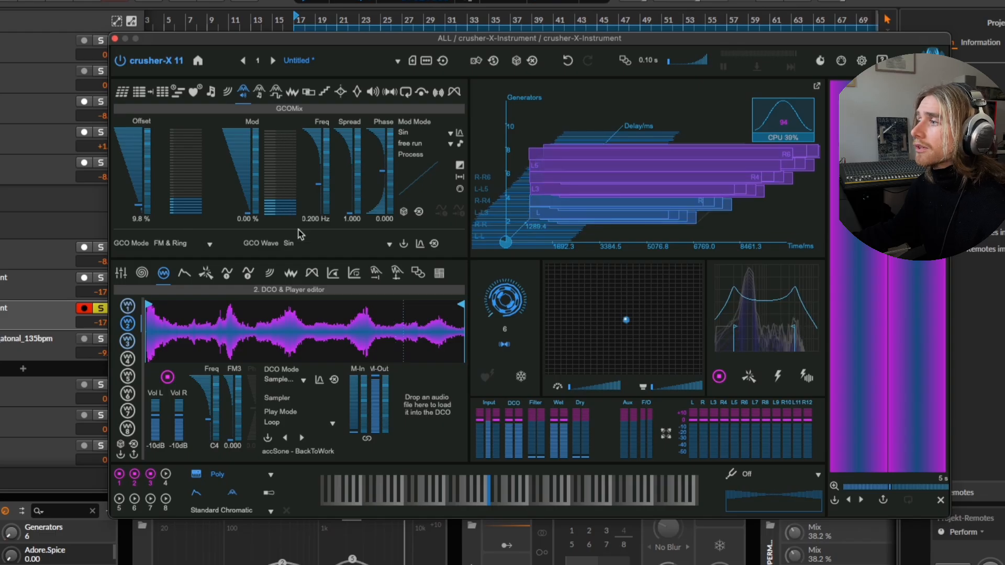
Set GCOMix's modulation to 31.1 %, its spread to 1.310 and its phase to 0.013.
left_click_drag(246, 200, 242, 187)
left_click_drag(344, 188, 345, 165)
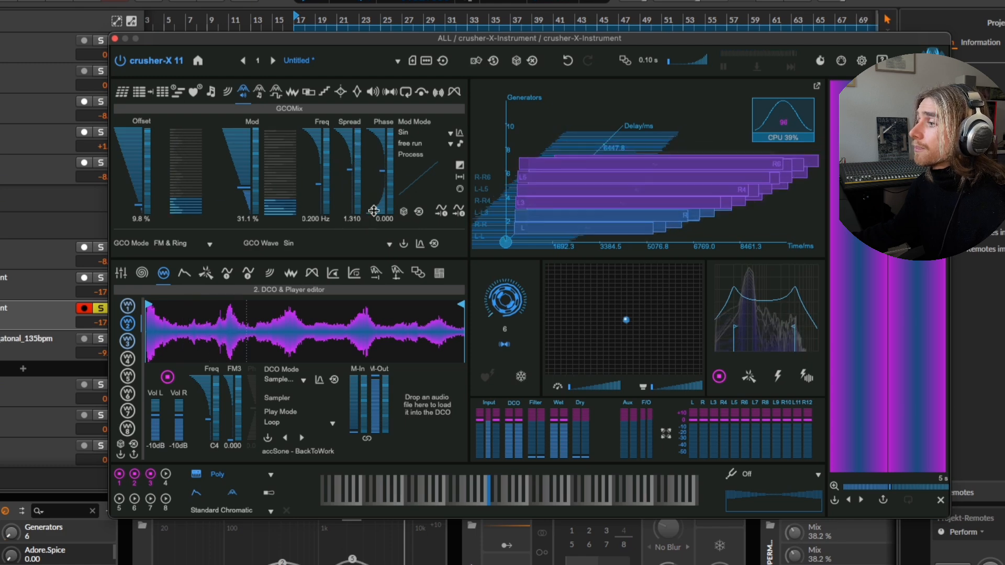
left_click_drag(380, 179, 382, 165)
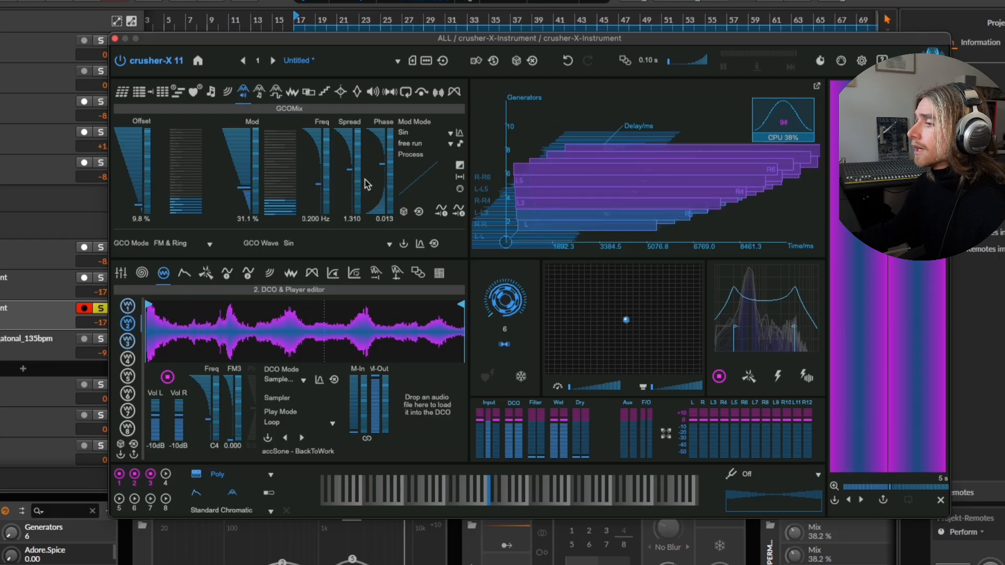
Set the GCOPitch parameter's offset to 760 Hz and its modulation to 758 Hz.
left_click(259, 93)
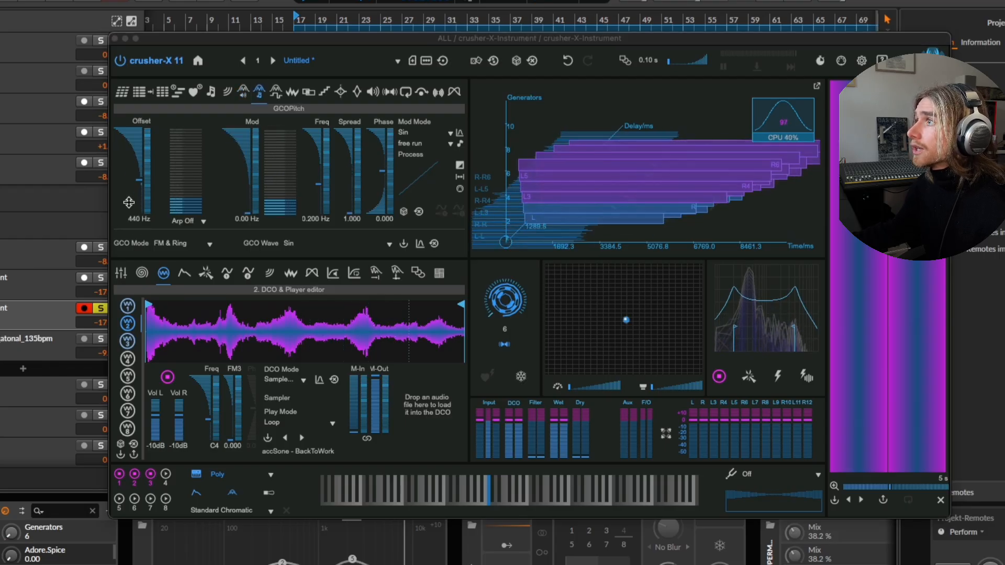
left_click_drag(134, 164, 129, 142)
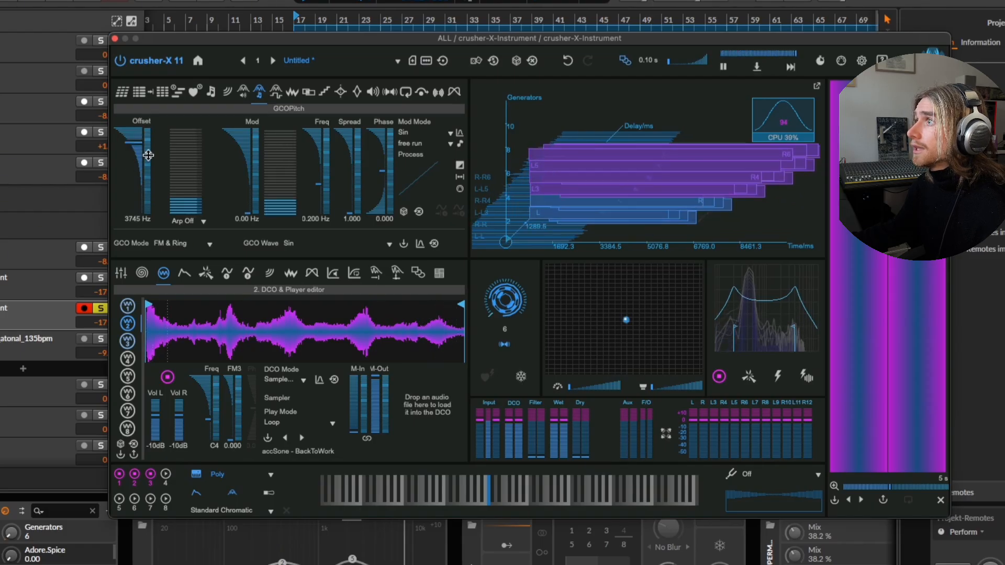
left_click_drag(245, 208, 247, 206)
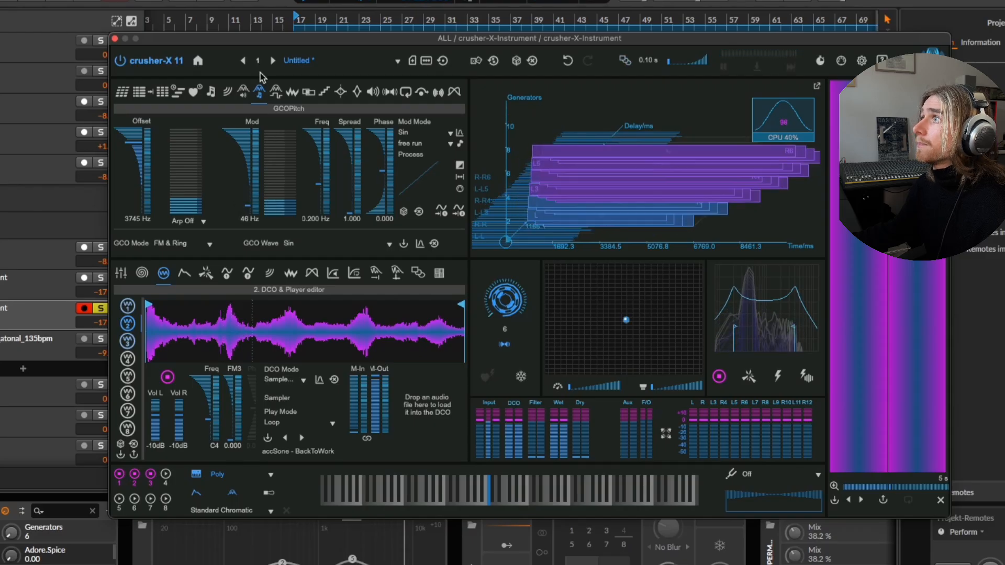
left_click_drag(331, 42, 324, 37)
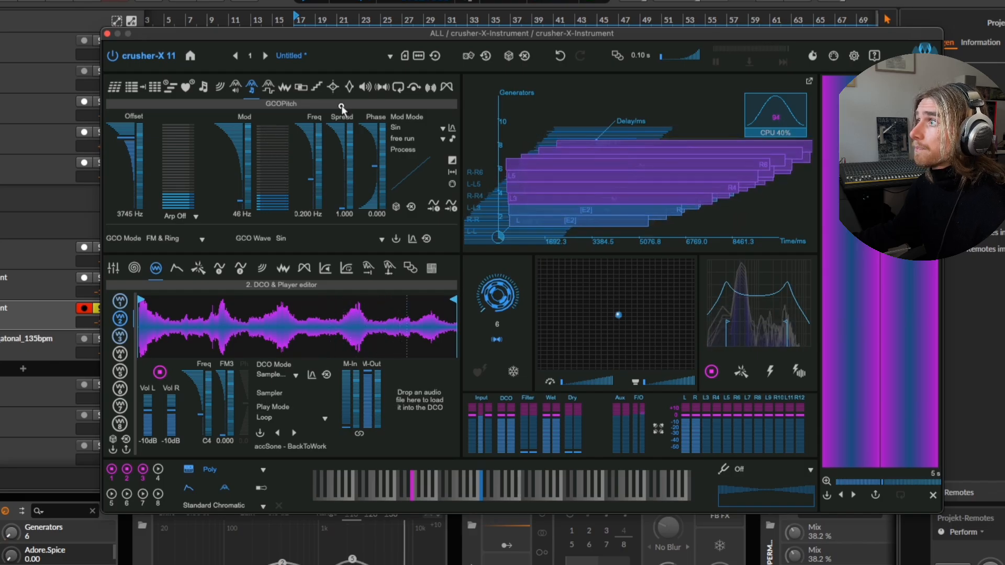
mouse_move(117, 149)
left_mouse_down()
mouse_move(128, 194)
mouse_move(124, 139)
mouse_move(127, 199)
mouse_move(126, 139)
mouse_move(128, 196)
mouse_move(128, 165)
left_mouse_up()
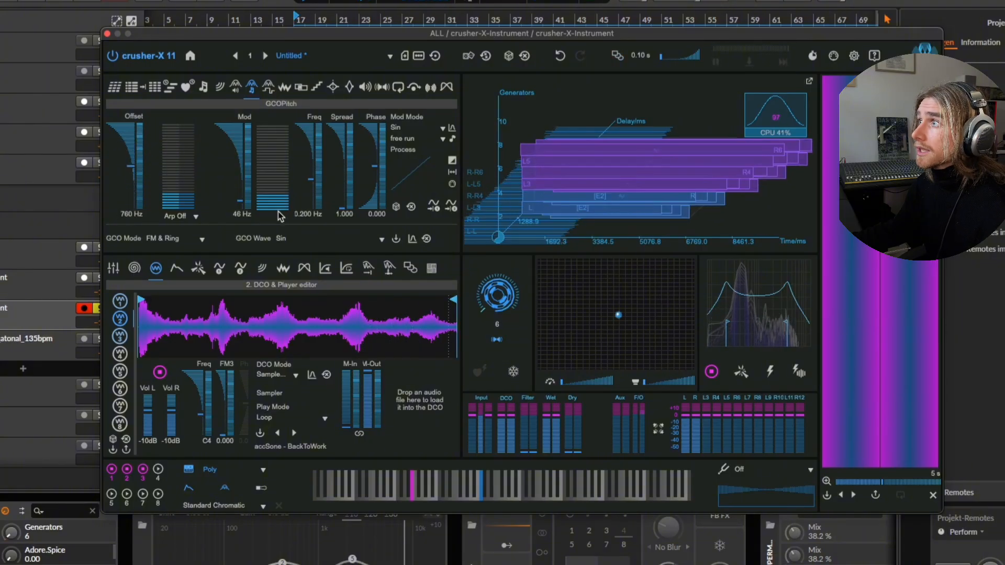
mouse_move(238, 201)
left_mouse_down()
mouse_move(234, 168)
mouse_move(233, 214)
left_mouse_up()
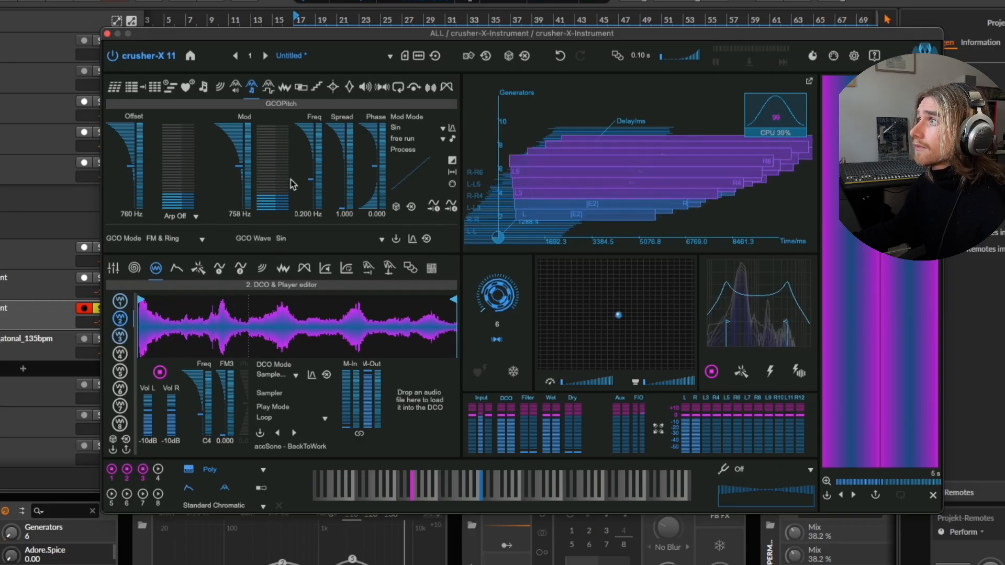
Try raising the GCOWave parameter's modulation and offset, and return both to 0.00 %.
left_click(269, 86)
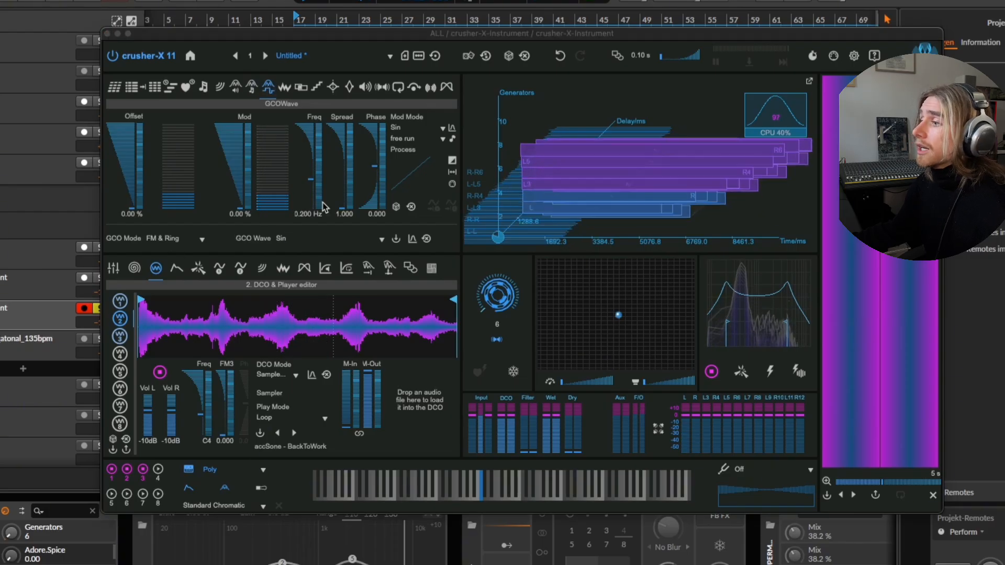
mouse_move(239, 203)
left_mouse_down()
mouse_move(241, 214)
mouse_move(235, 180)
mouse_move(236, 189)
left_mouse_up()
mouse_move(132, 202)
left_mouse_down()
mouse_move(125, 133)
mouse_move(125, 194)
left_mouse_up()
left_click_drag(236, 190, 240, 213)
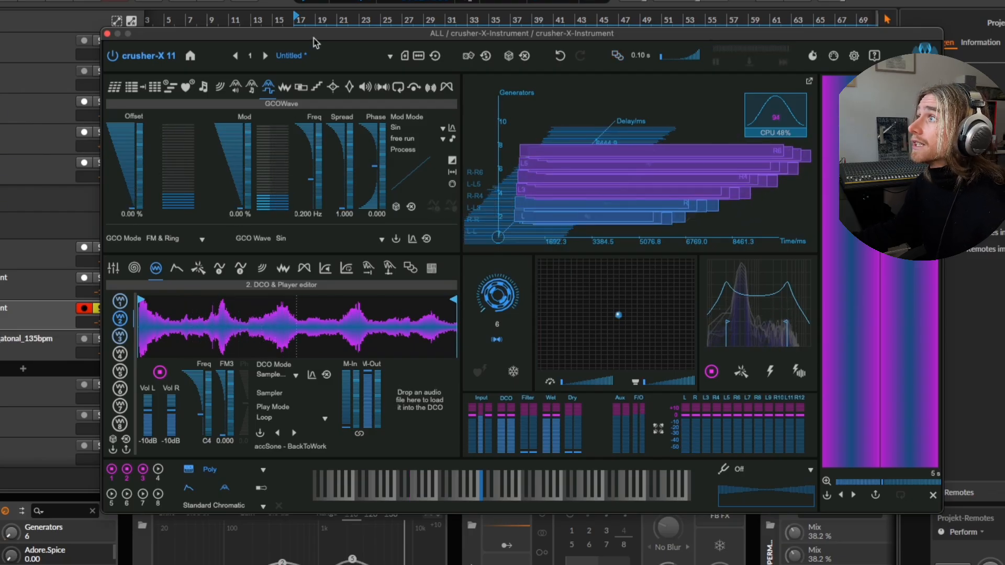
left_click_drag(313, 38, 292, 30)
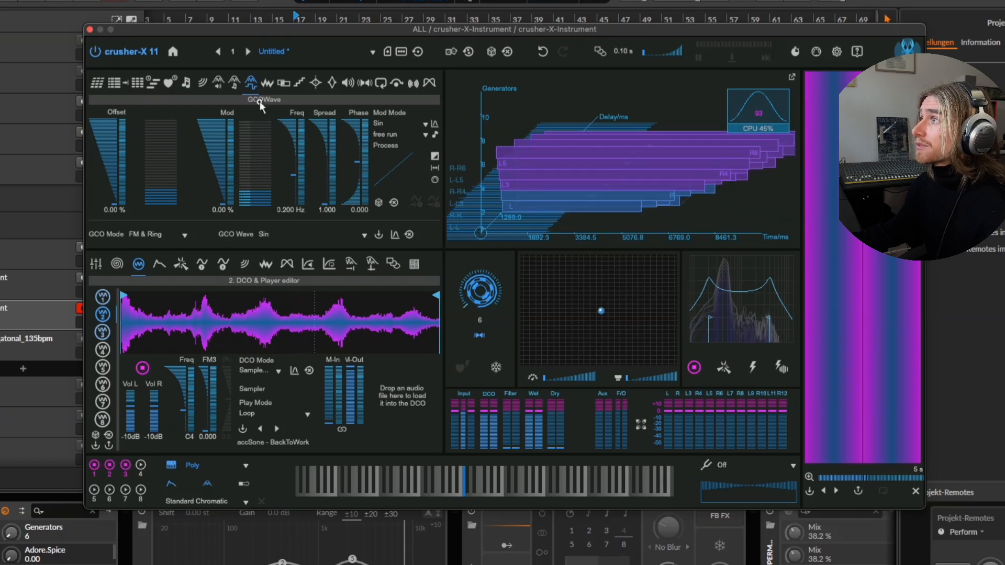
left_click(268, 83)
left_click(285, 85)
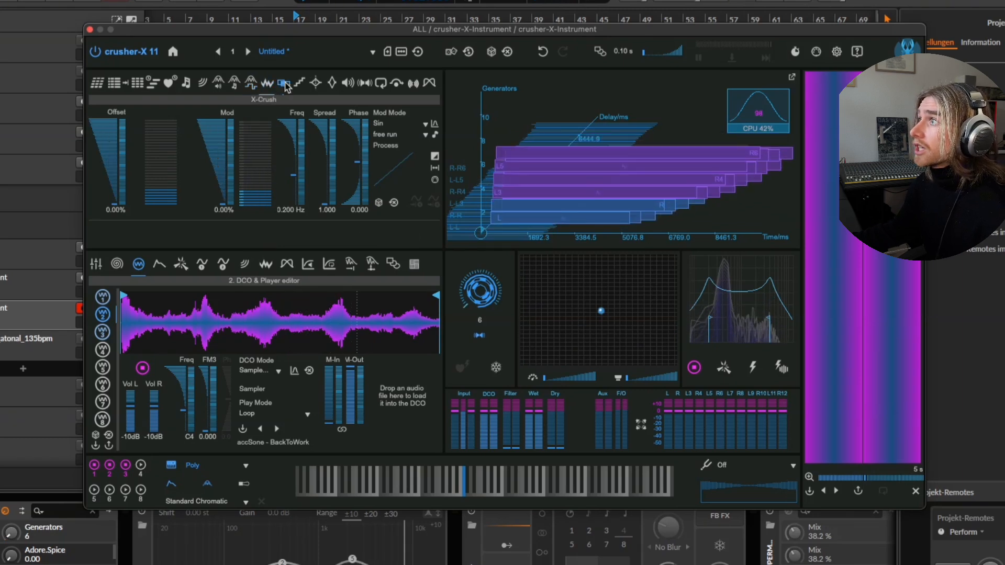
left_click(301, 86)
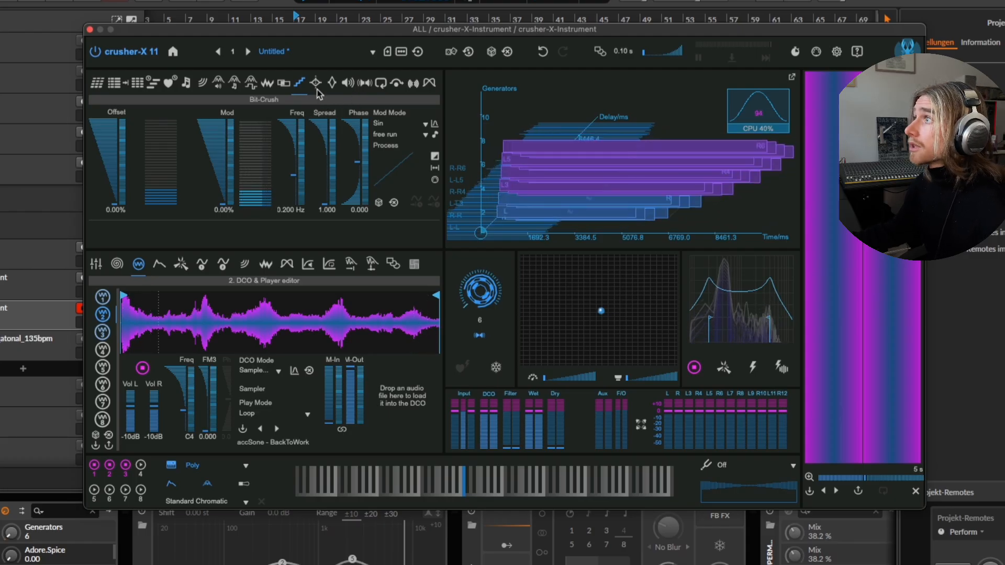
left_click(316, 84)
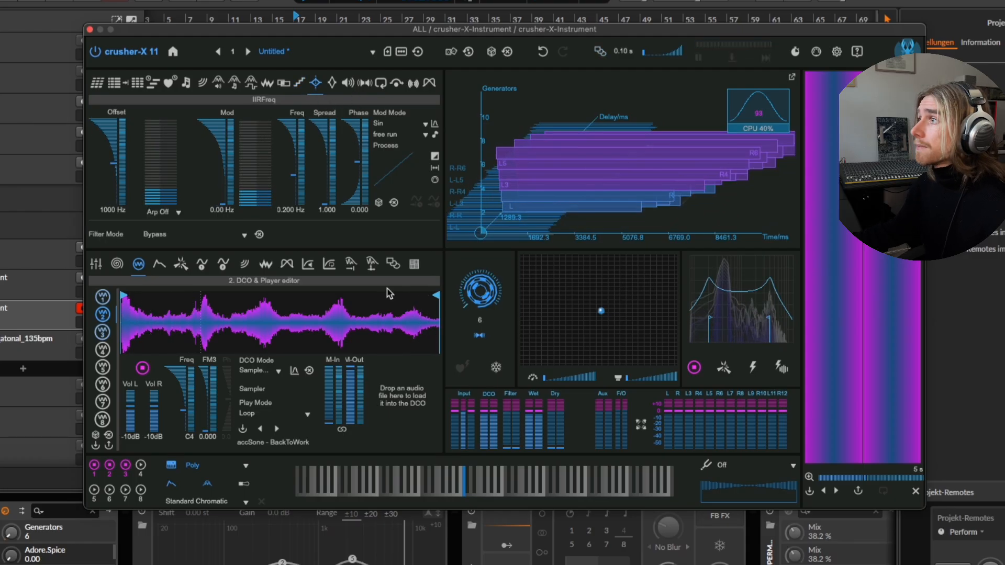
left_click(335, 85)
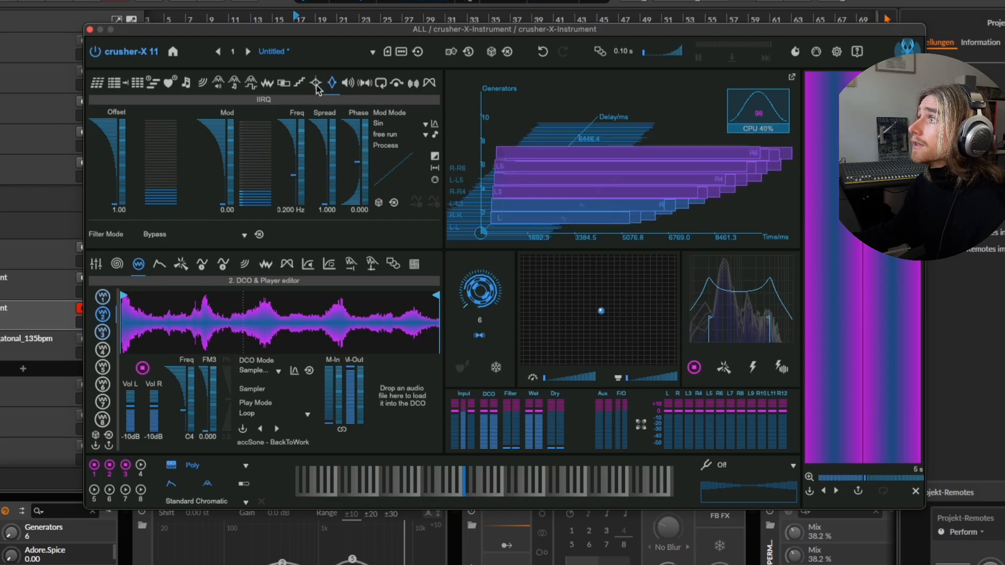
Set IIRFreq to the Lowpass filter mode with offset 7319 Hz, modulation 2712 Hz, spread 1.926 and phase 0.039.
left_click(316, 84)
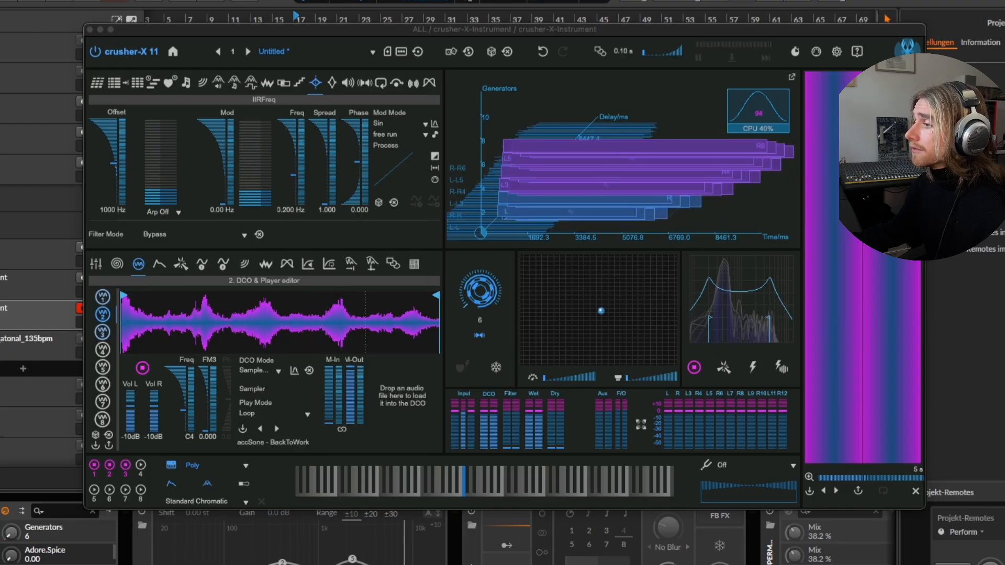
left_click_drag(110, 157, 116, 139)
left_click_drag(332, 31, 331, 46)
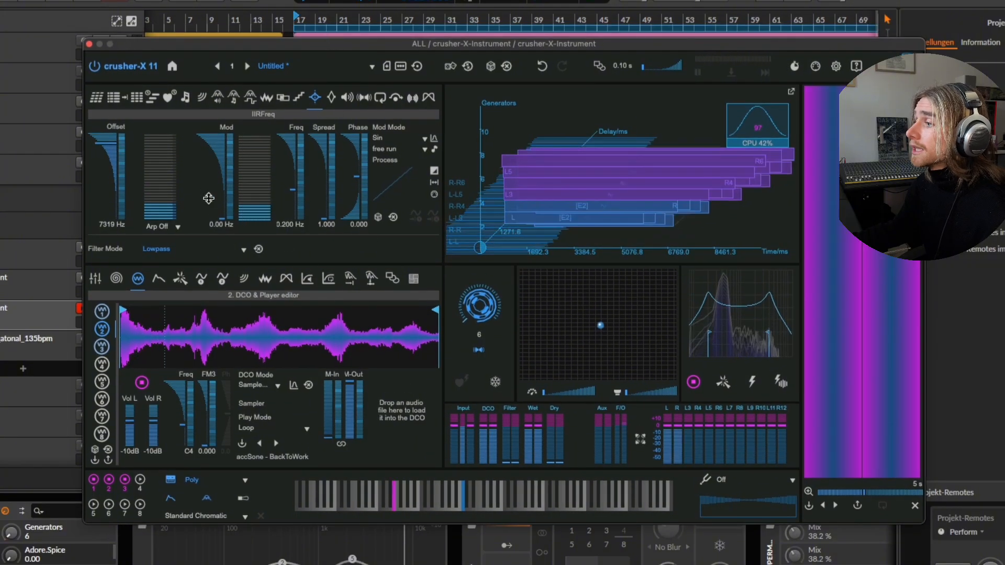
left_click_drag(208, 198, 215, 146)
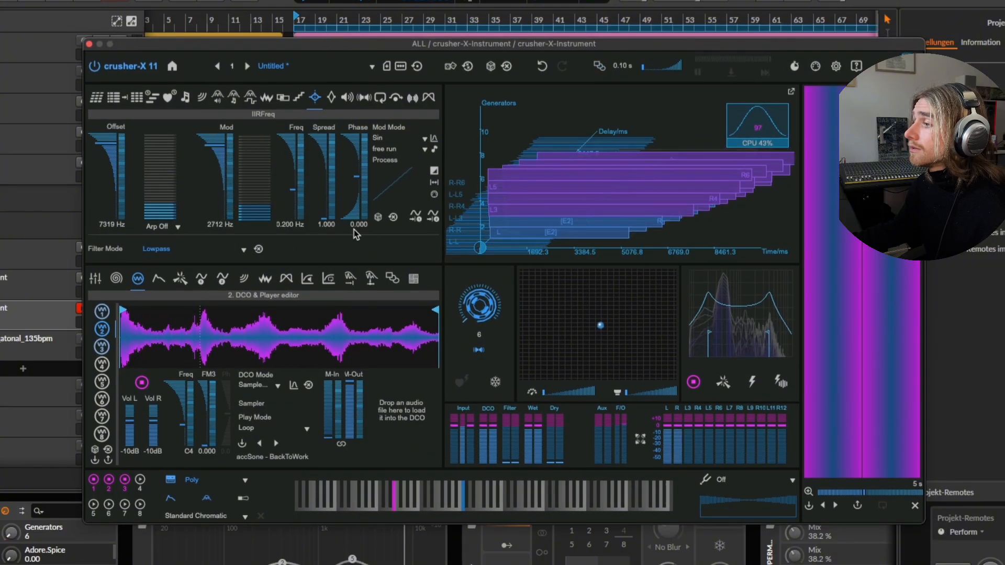
left_click_drag(325, 207, 354, 160)
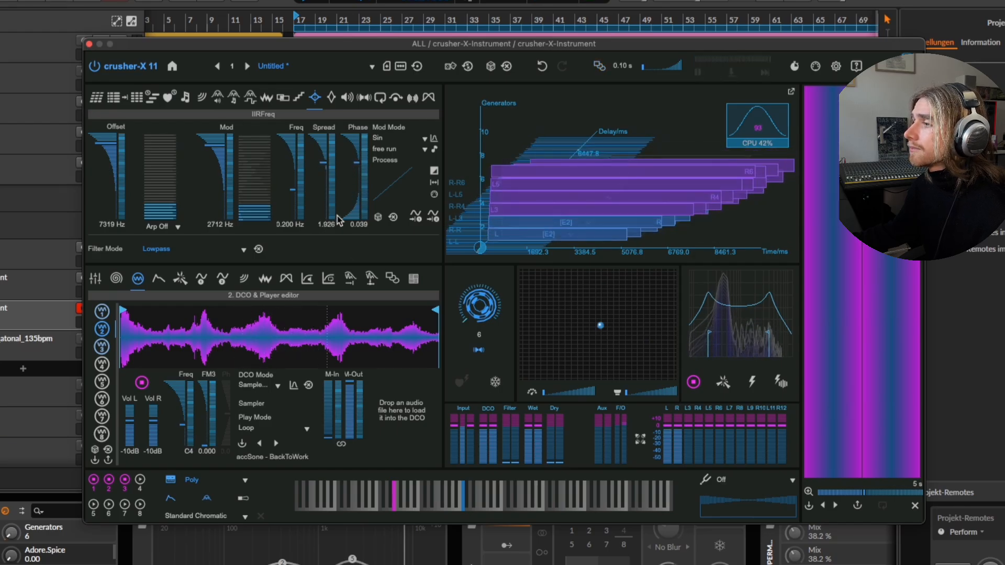
Set IIRFreq's modulation frequency to 0.027 Hz, and set IIRQ's offset to 93 and modulation to 43.
left_click_drag(290, 192, 285, 208)
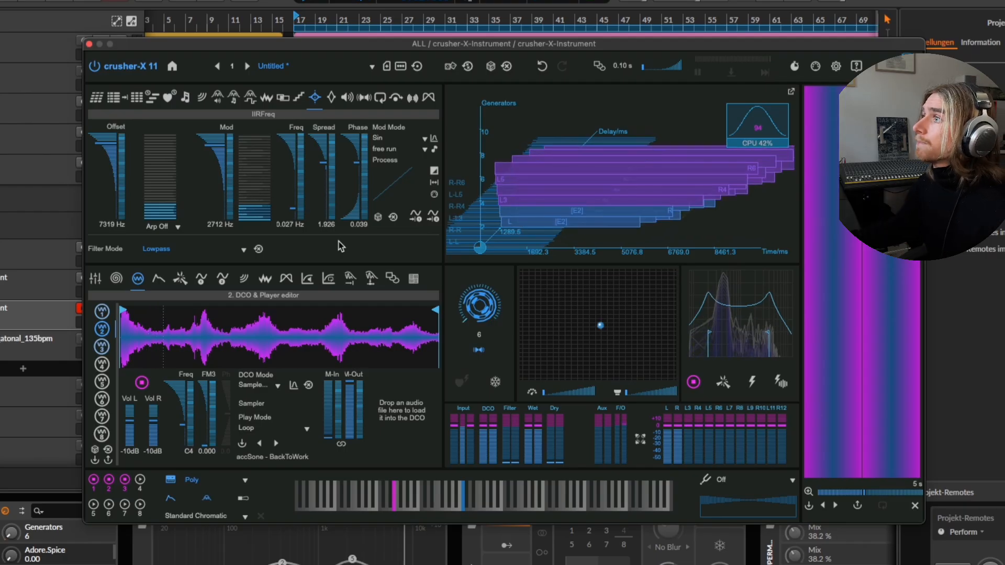
left_click(331, 98)
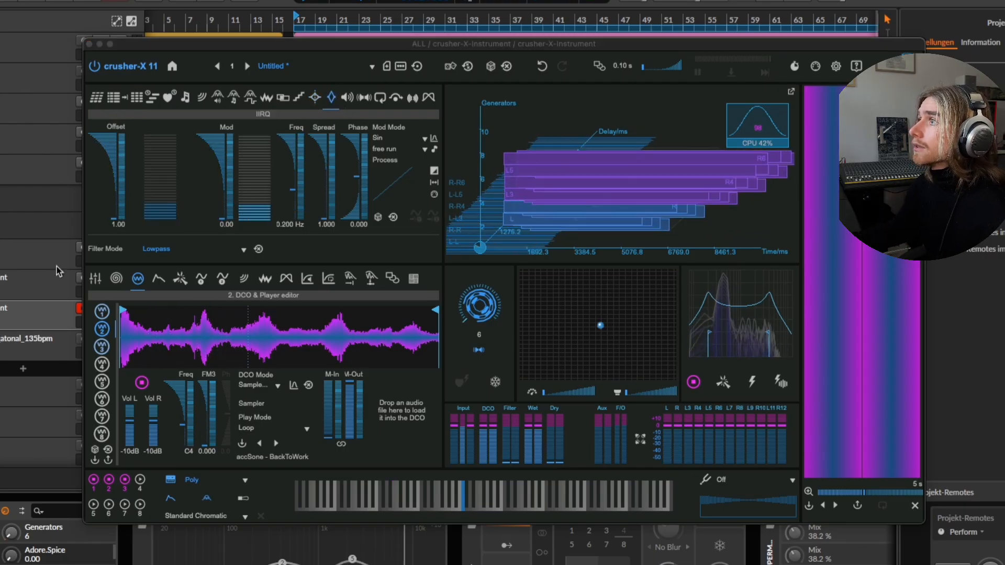
left_click_drag(108, 190, 105, 140)
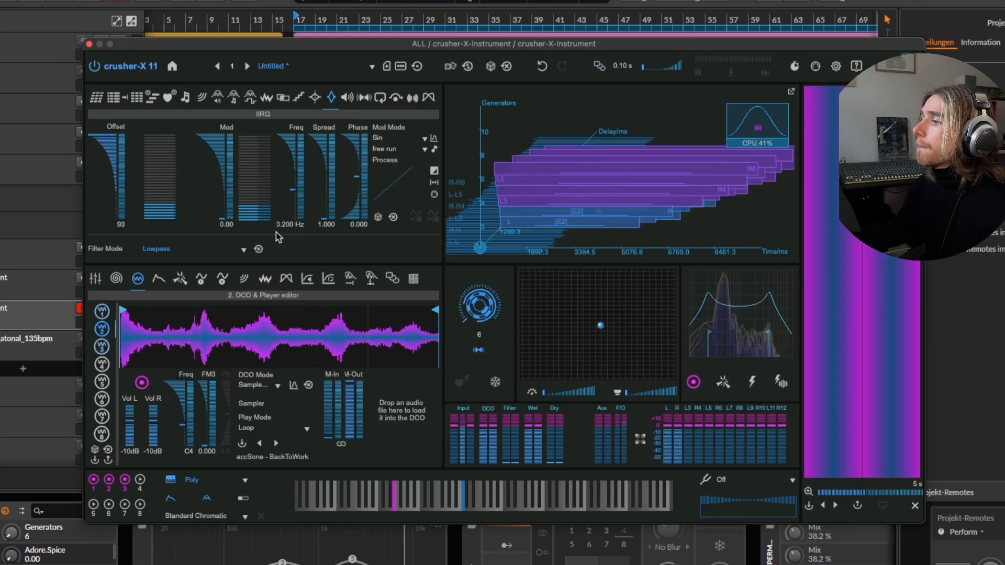
mouse_move(236, 199)
left_mouse_down()
mouse_move(225, 152)
mouse_move(226, 184)
left_mouse_up()
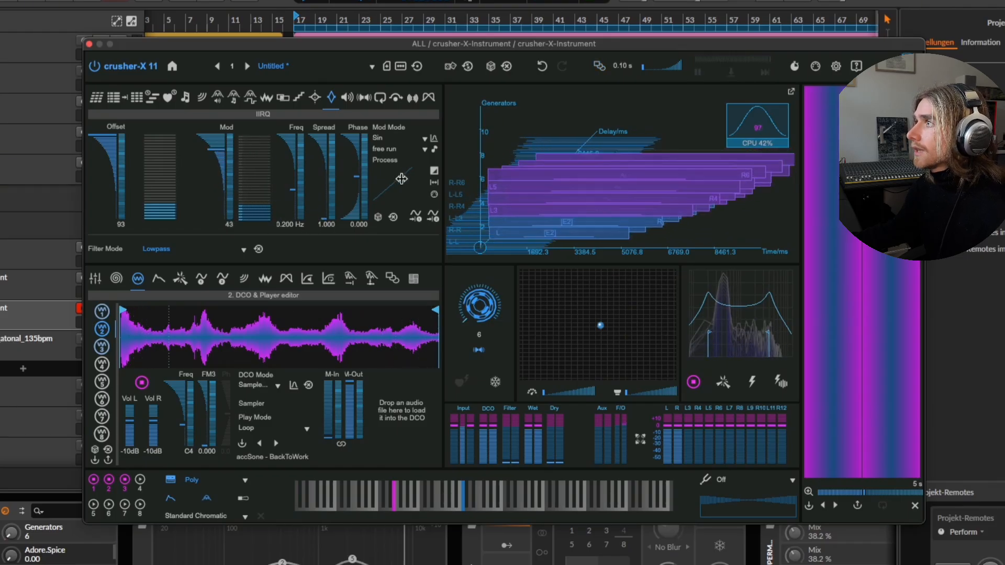
Sync IIRQ's modulation to 4/1, and set its spread to 1.038 and its modulation to 37.
left_click(401, 150)
left_click(347, 252)
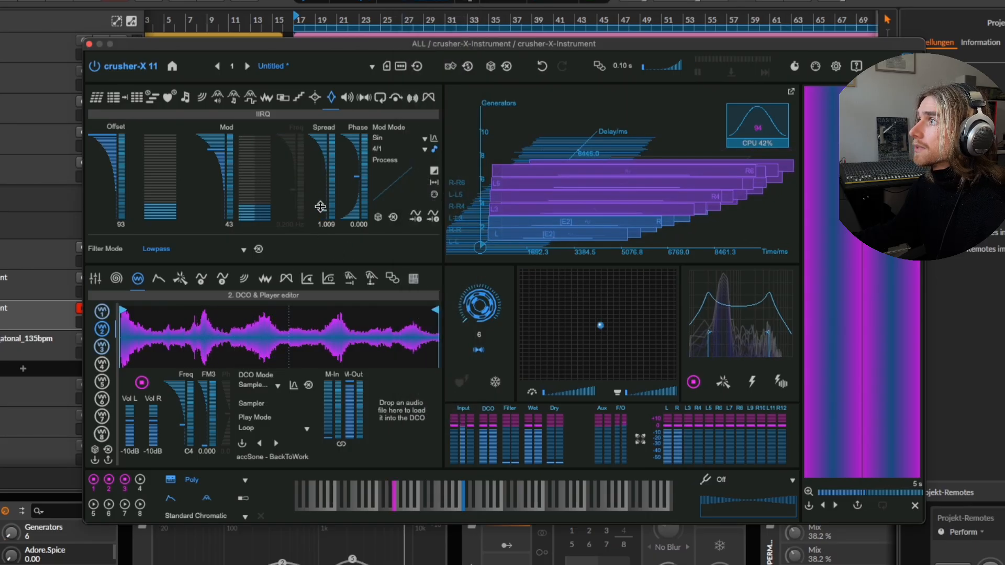
left_click_drag(321, 207, 320, 201)
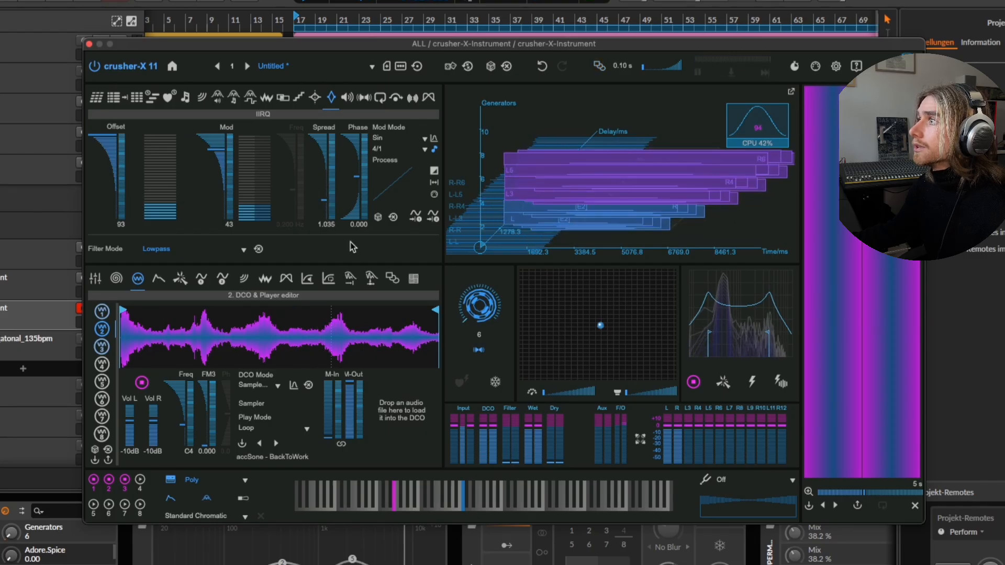
left_click_drag(322, 203, 318, 207)
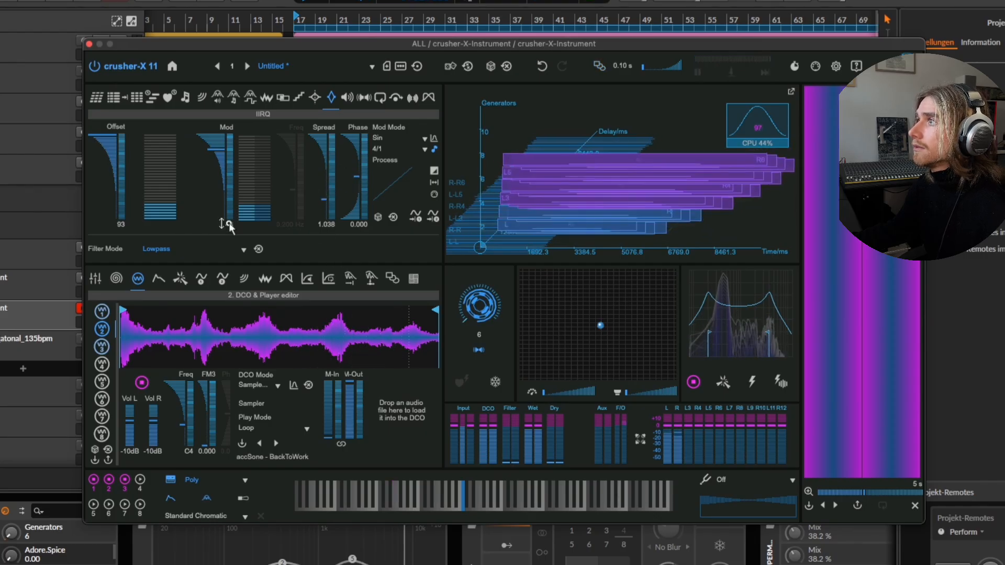
left_click_drag(328, 48, 404, 11)
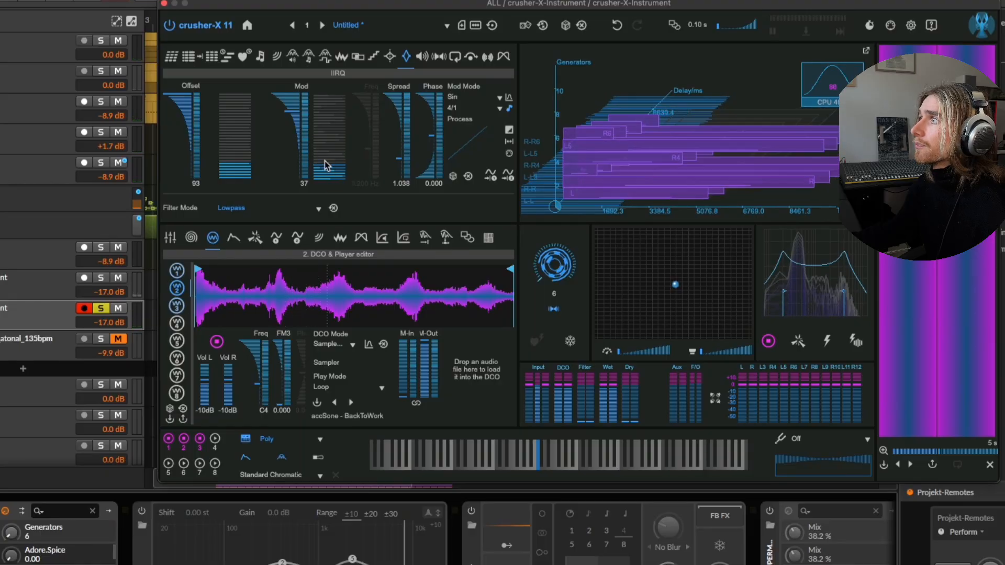
Close the plug-in window and open the second crusher-X-Instrument track's clip in the note editor.
left_click_drag(376, 7, 301, 26)
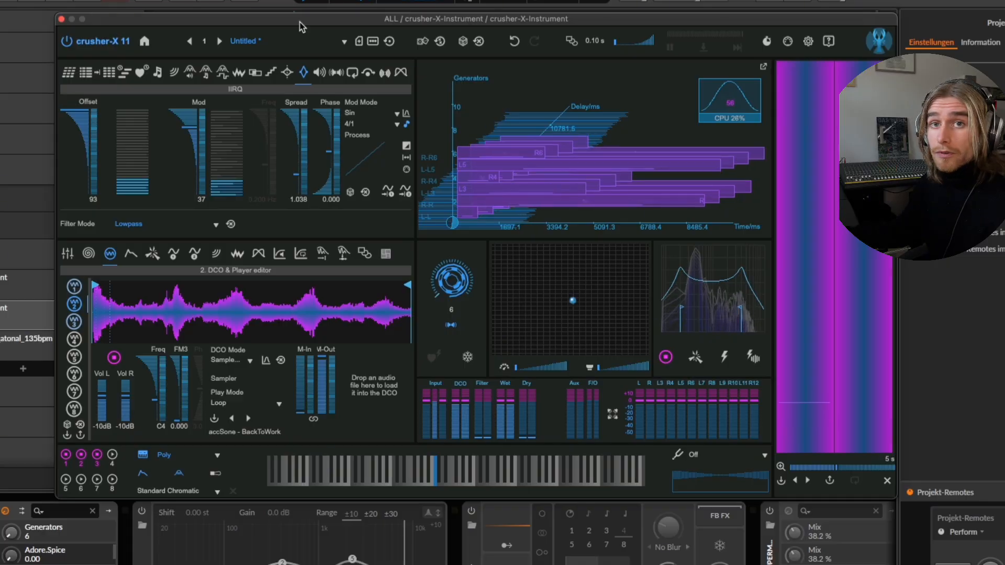
left_click_drag(312, 27, 286, 18)
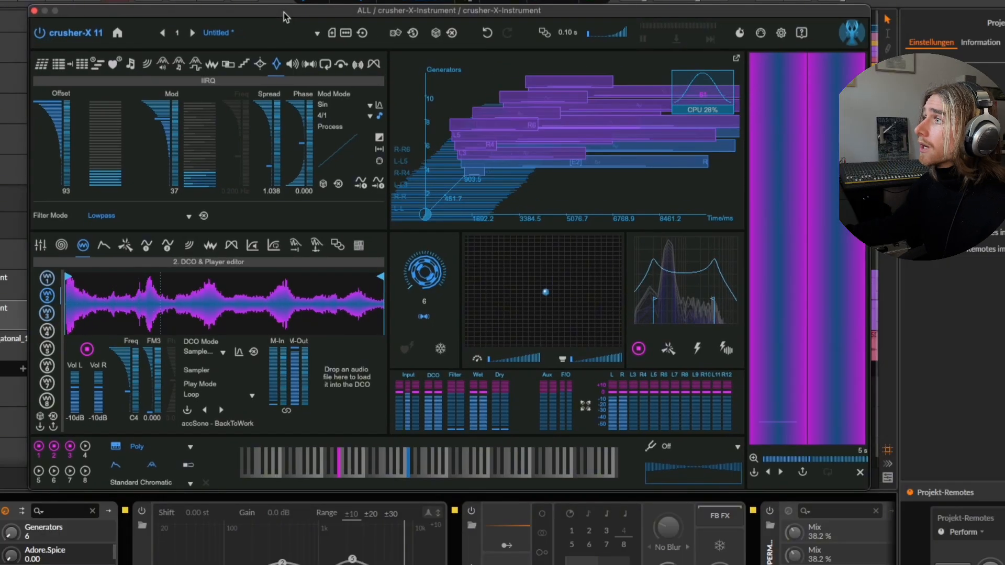
left_click(34, 11)
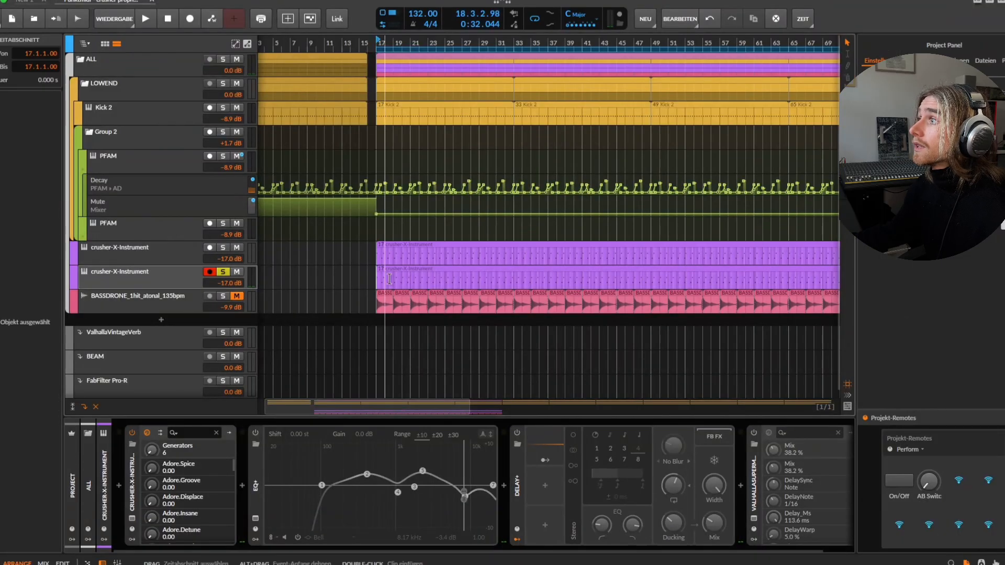
left_click(405, 271)
double_click(456, 273)
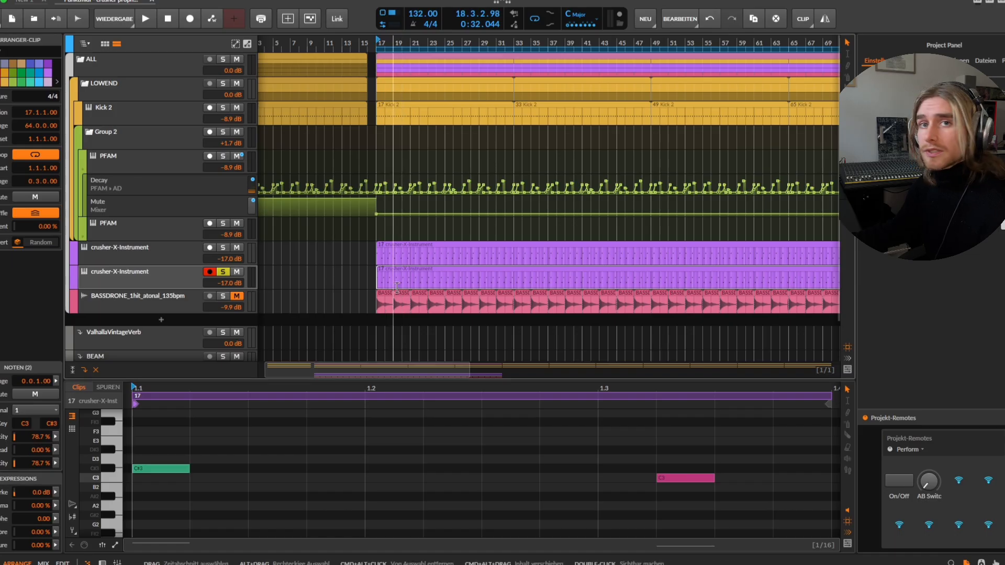
left_click(186, 277)
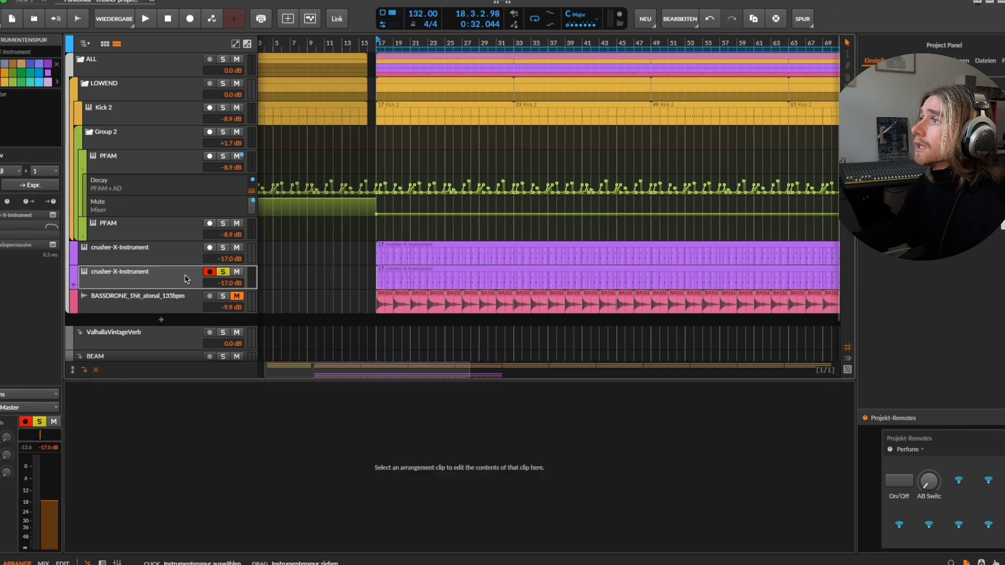
left_click(398, 270)
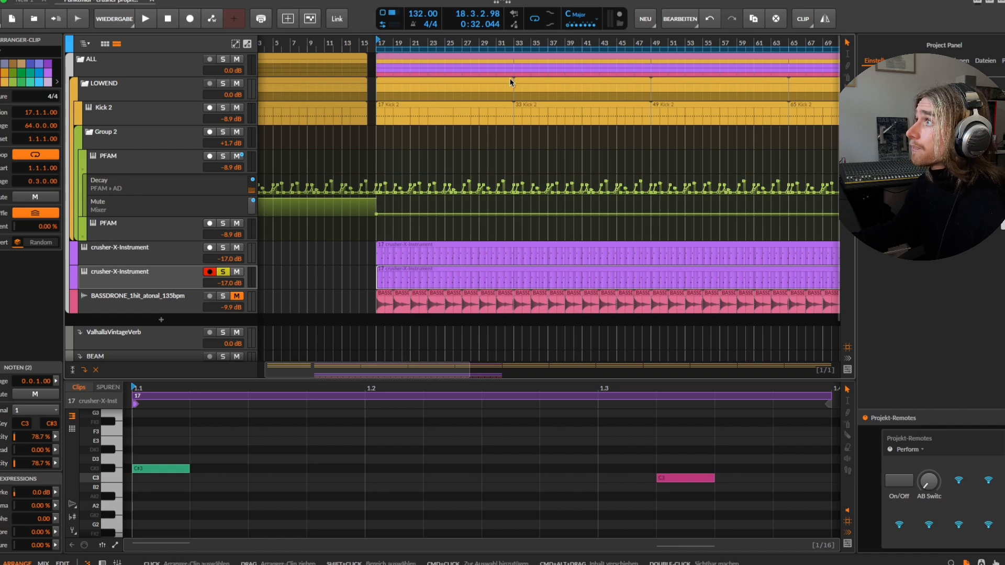
Play the arrangement from bar 17 and show the second crusher-X-Instrument track's device chain.
left_click_drag(510, 43, 431, 39)
left_click(313, 282)
key("space")
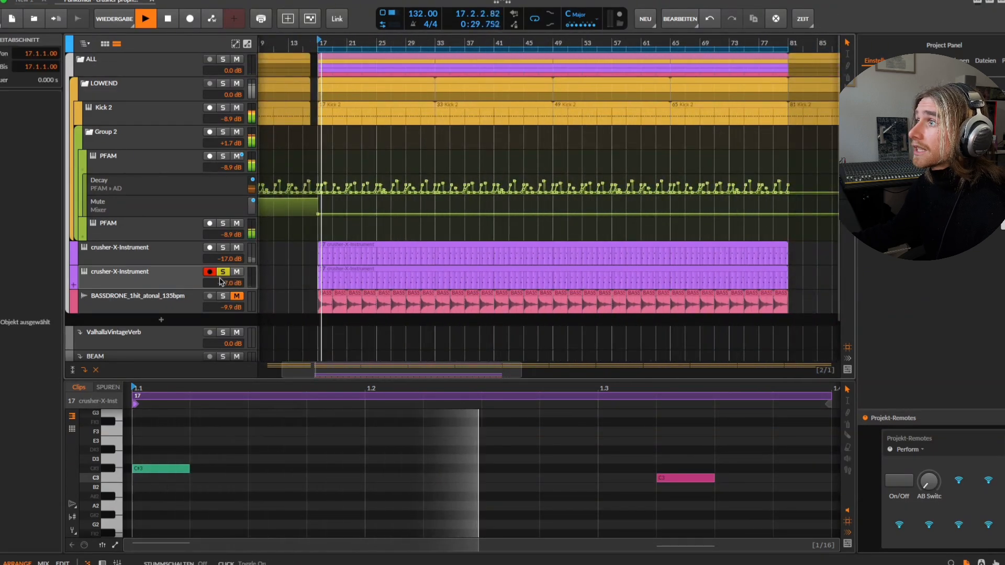
left_click(187, 279)
double_click(183, 276)
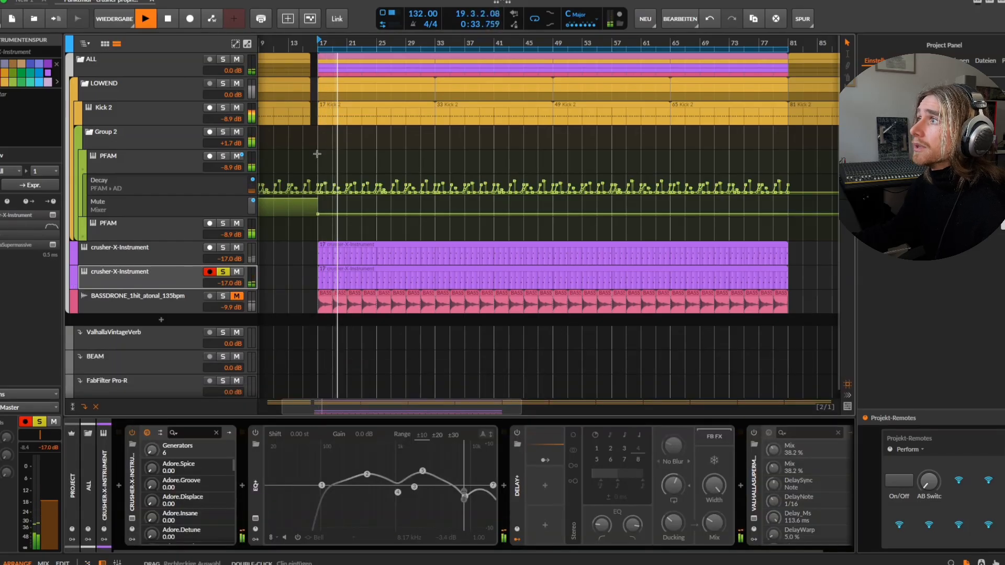
Solo the LOWEND group together with the second crusher-X-Instrument track, listen to the combination and stop playback.
left_click(332, 274)
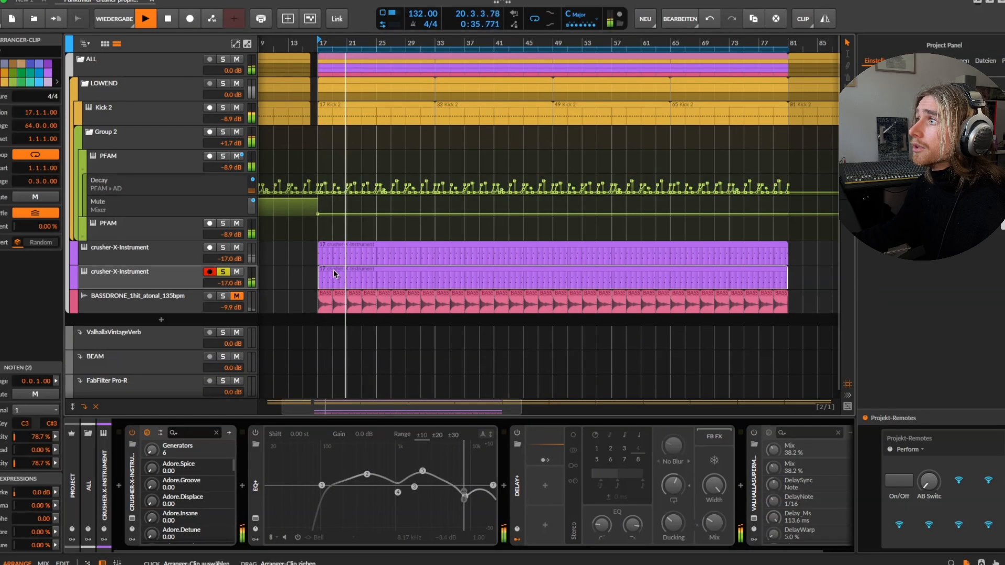
left_click(223, 84)
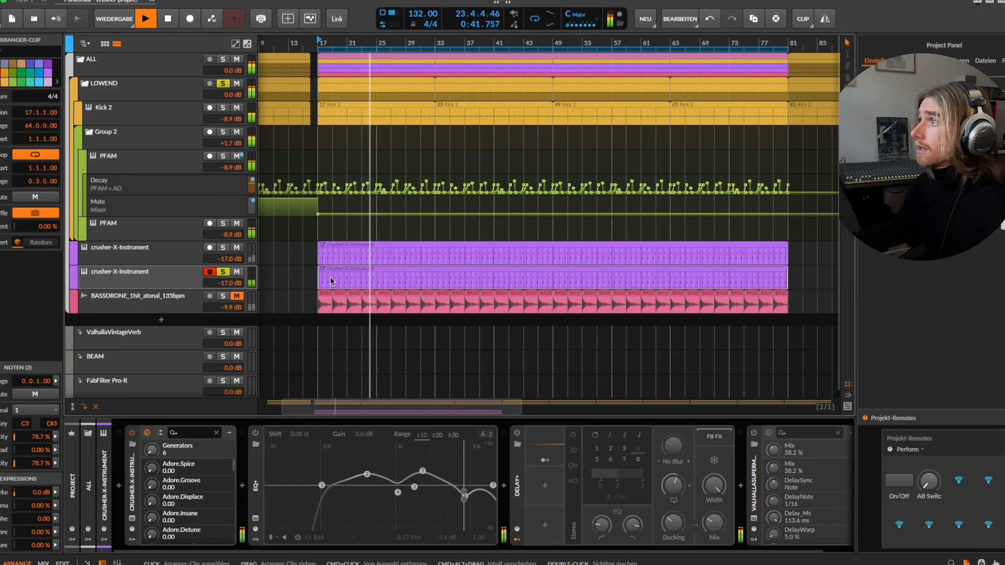
left_click(312, 281)
left_click(173, 278)
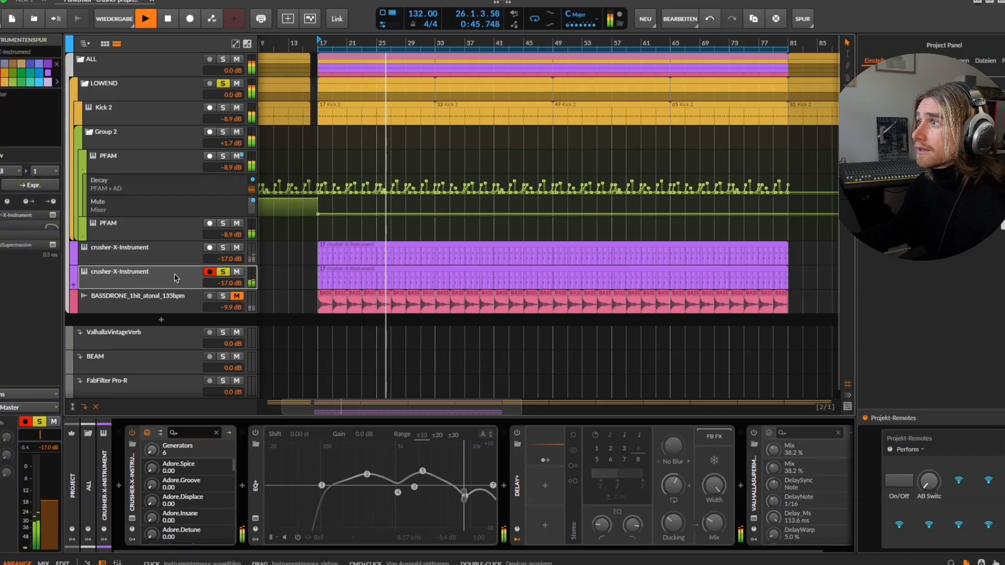
key("space")
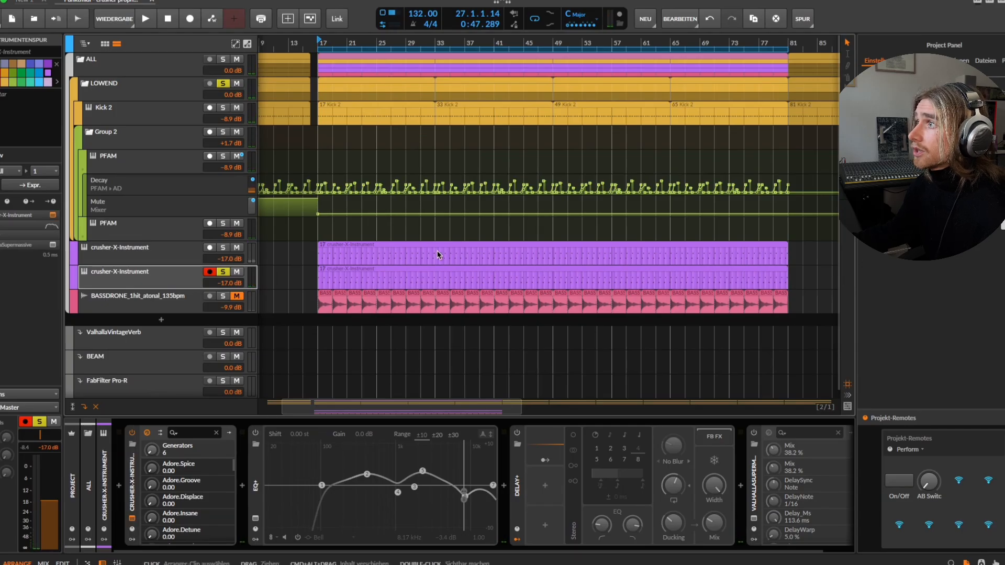
Reopen the crusher-X plug-in and, in its ADSR editor, set the decay to 0.629 s and the release to 1.126 s.
key("super+alt+f")
left_click_drag(371, 37, 380, 127)
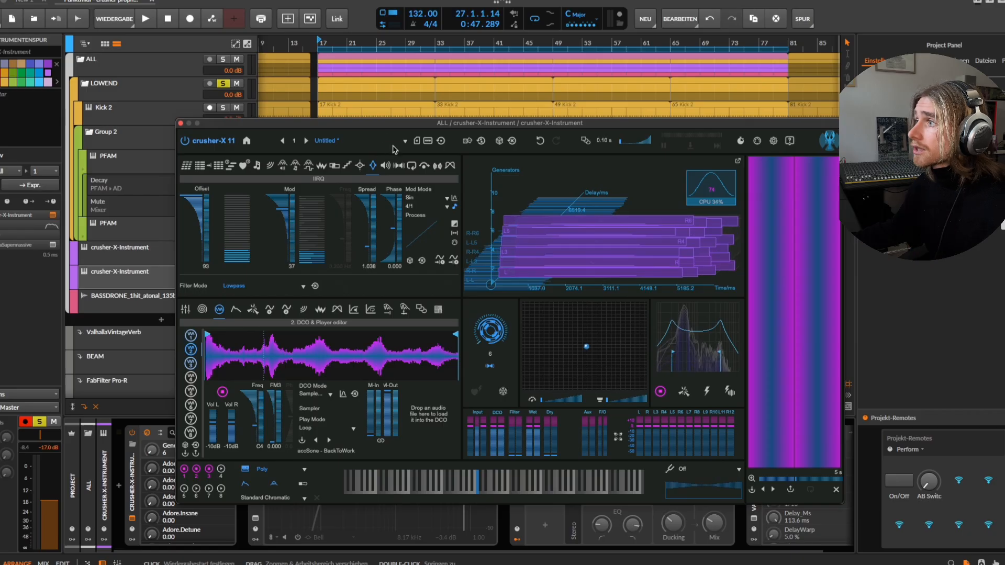
left_click(235, 313)
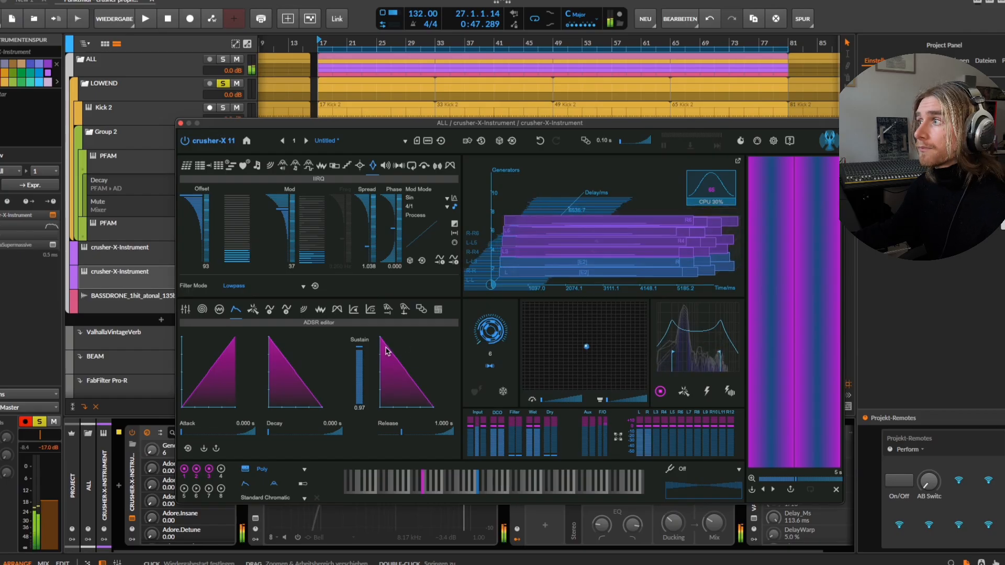
left_click_drag(409, 439, 426, 439)
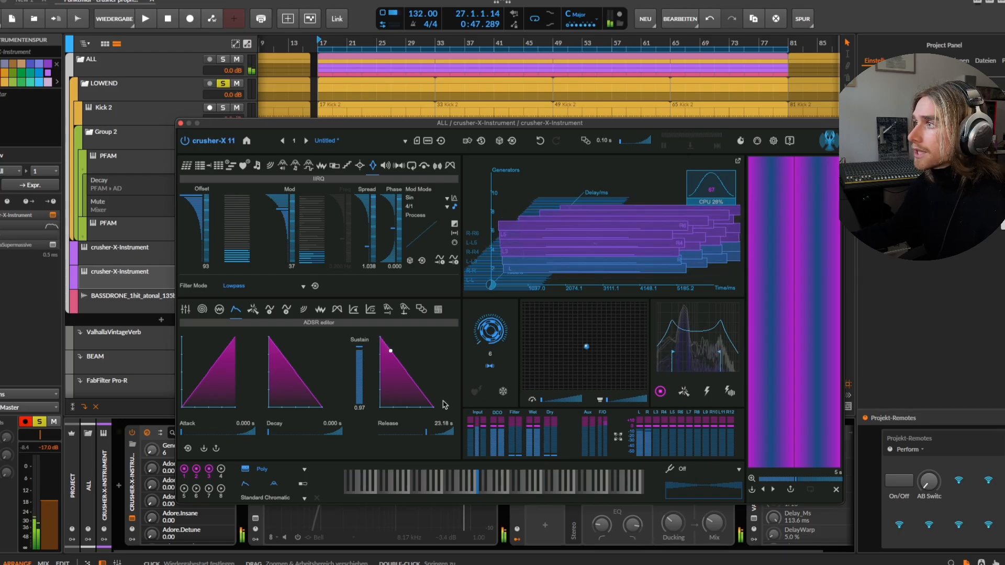
left_click_drag(435, 436, 384, 435)
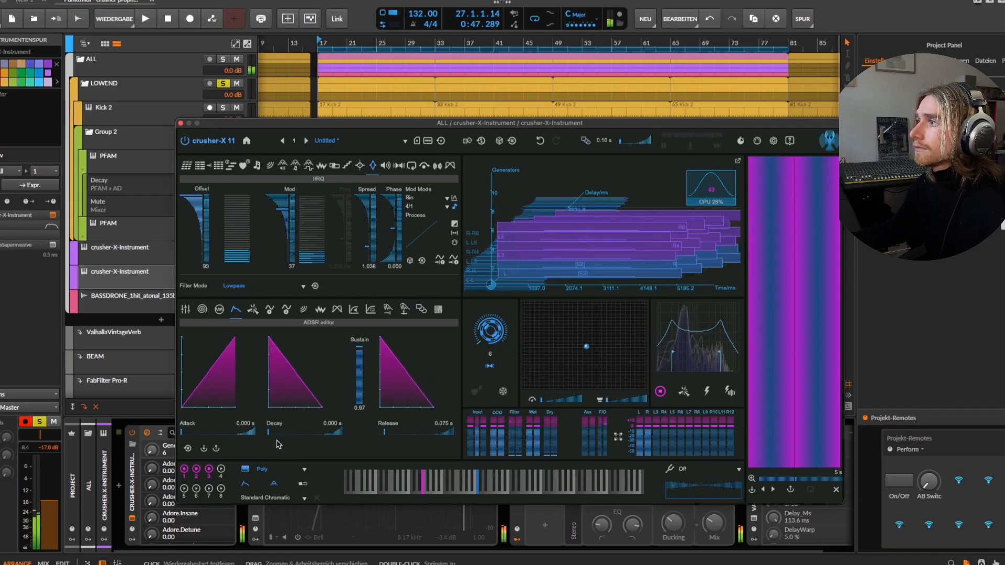
mouse_move(269, 434)
left_mouse_down()
mouse_move(299, 435)
mouse_move(287, 435)
left_mouse_up()
left_click_drag(385, 432, 402, 432)
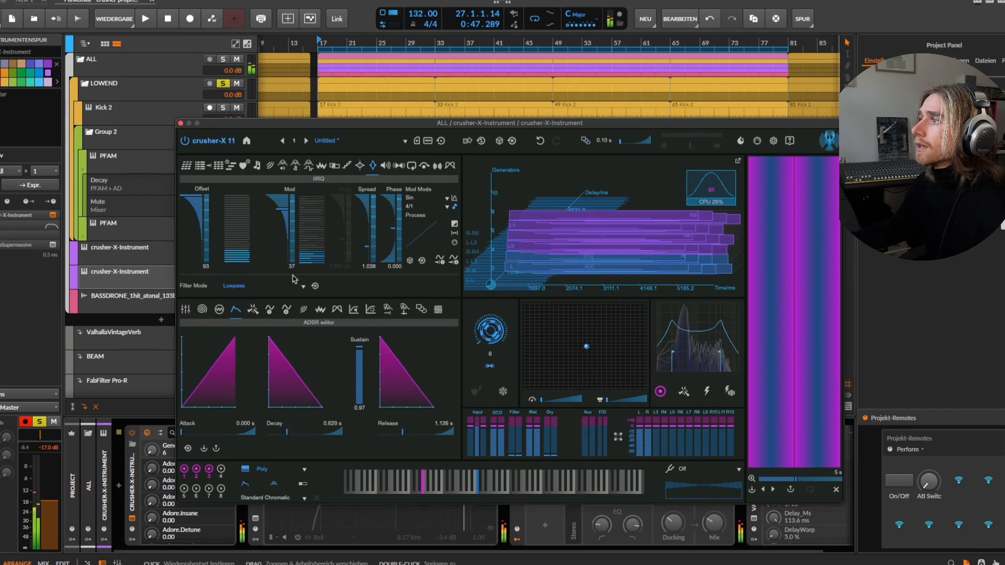
Close the plug-in window, open the second crusher-X-Instrument clip's notes and play the arrangement from bar 17.
left_click_drag(211, 123, 245, 102)
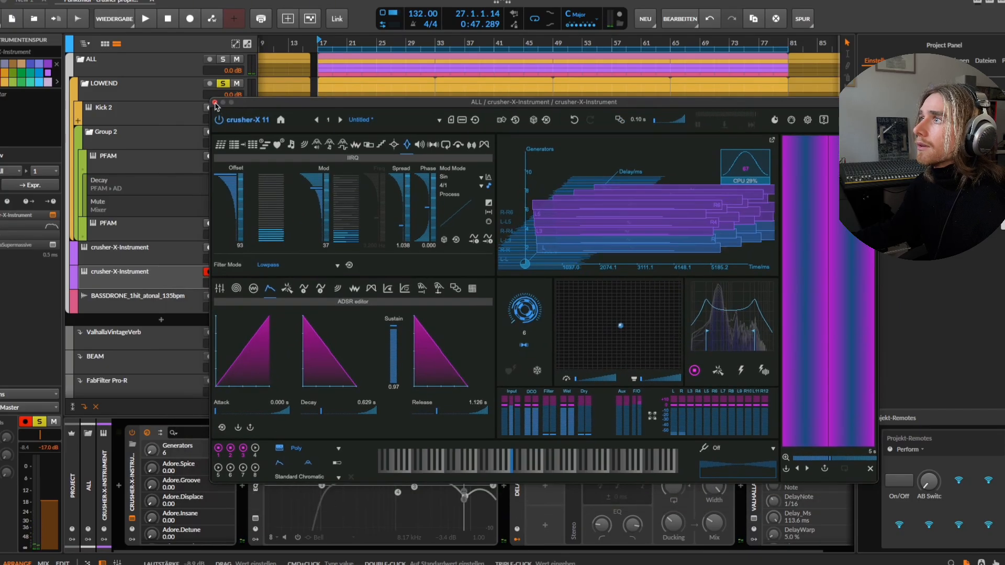
left_click(215, 103)
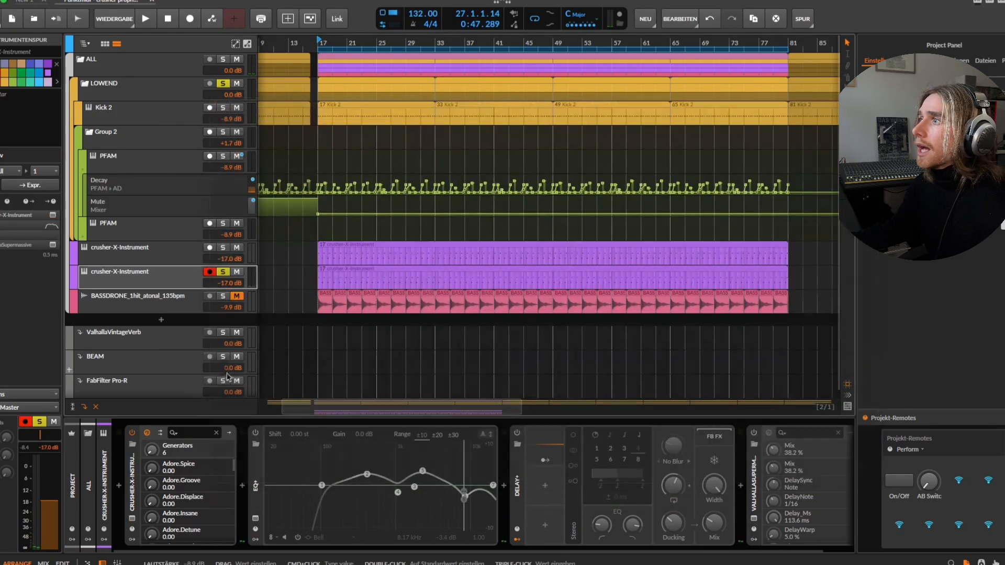
left_click(354, 270)
double_click(337, 269)
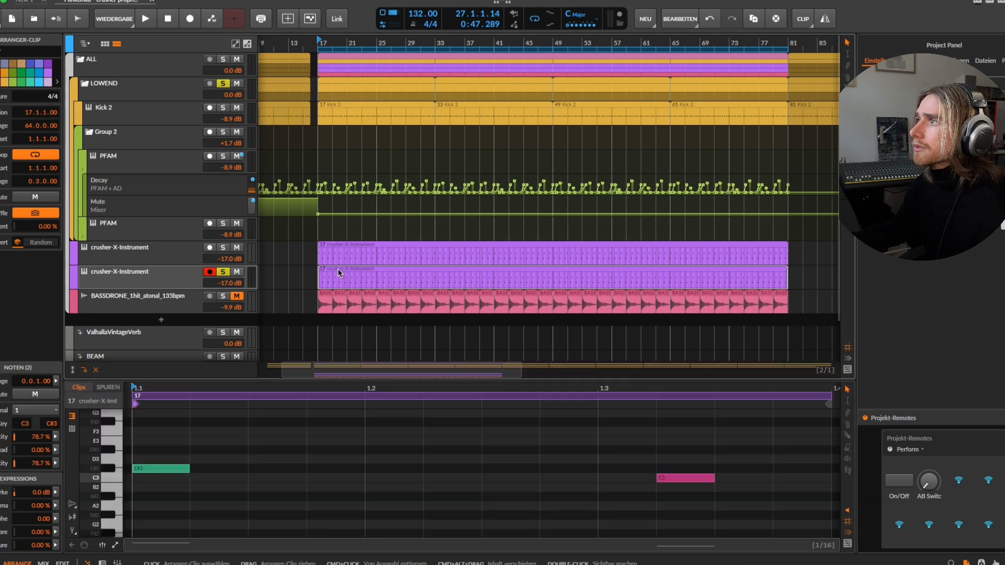
key("space")
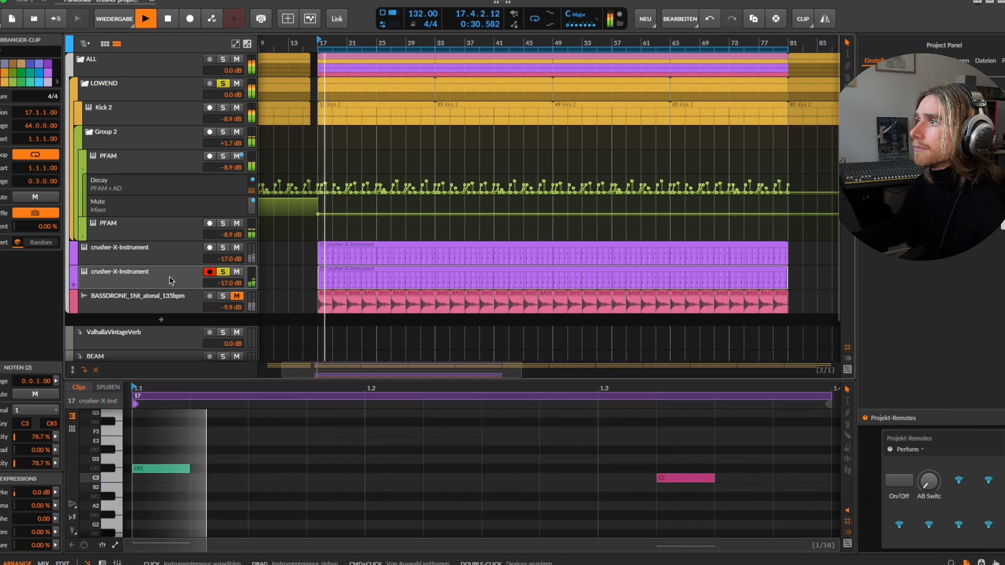
Reopen the crusher-X plug-in during playback, try a release of 13.44 s in the ADSR editor, and set it to 0.840 s.
double_click(169, 282)
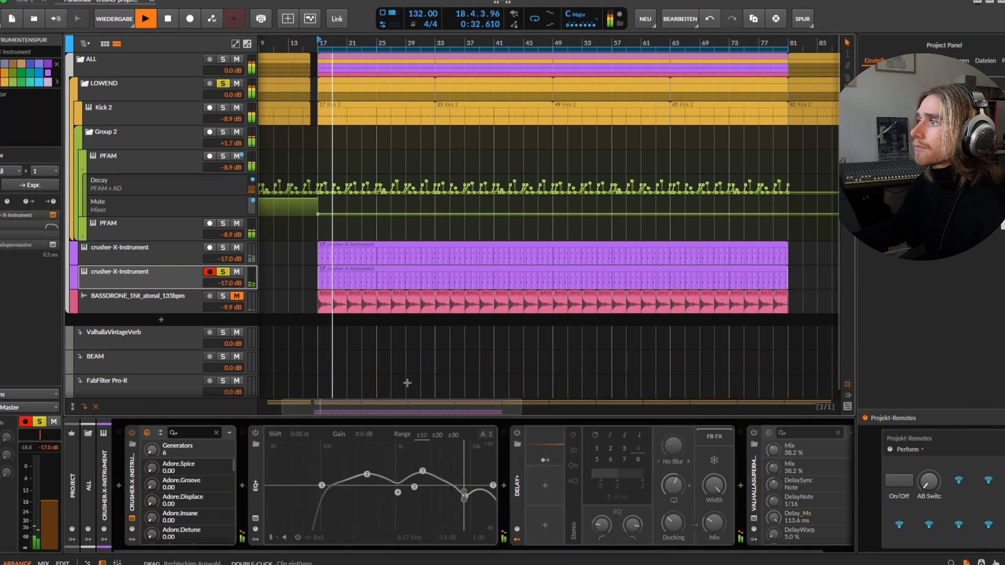
key("super+alt+p")
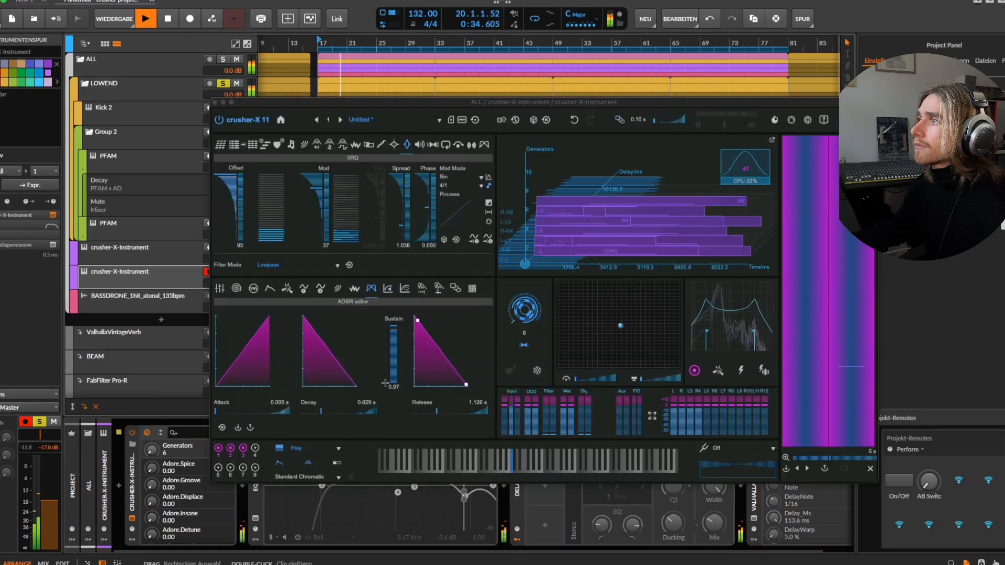
left_click(419, 414)
left_click_drag(419, 414, 459, 413)
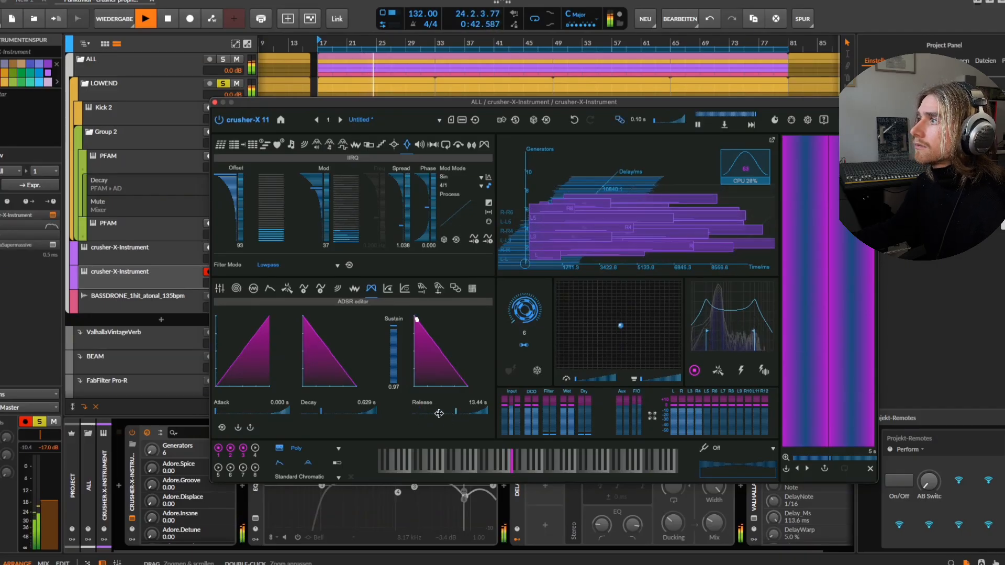
left_click(419, 416)
left_click_drag(419, 416, 434, 414)
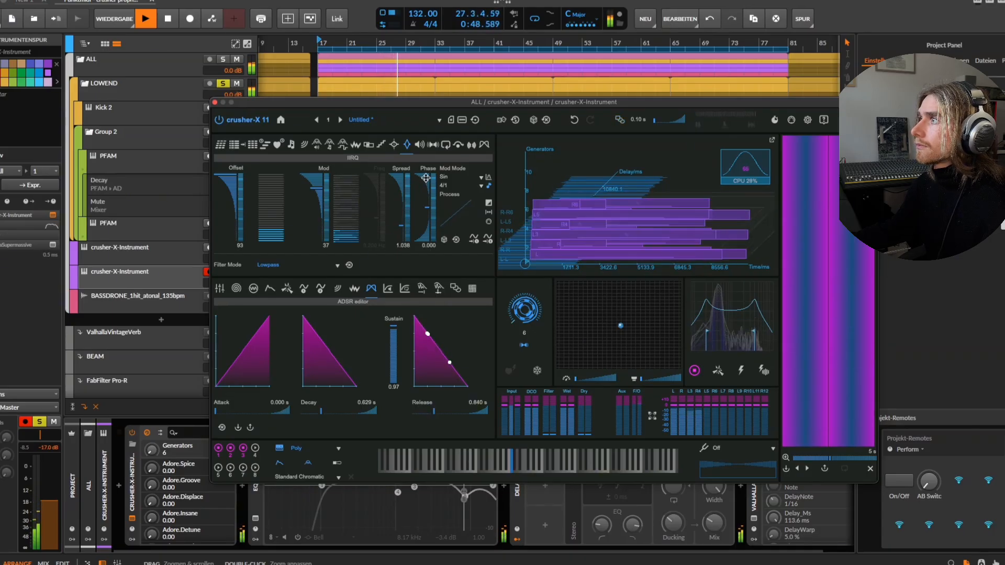
On the Feed parameter page, raise the Offset to 20.0 dB and start playback to hear it.
left_click_drag(429, 99, 424, 132)
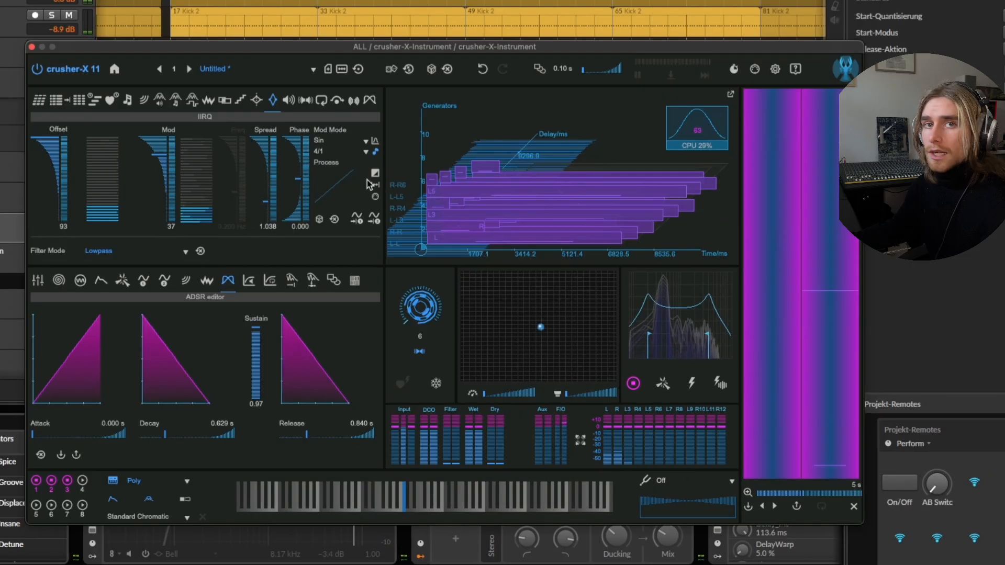
left_click(321, 100)
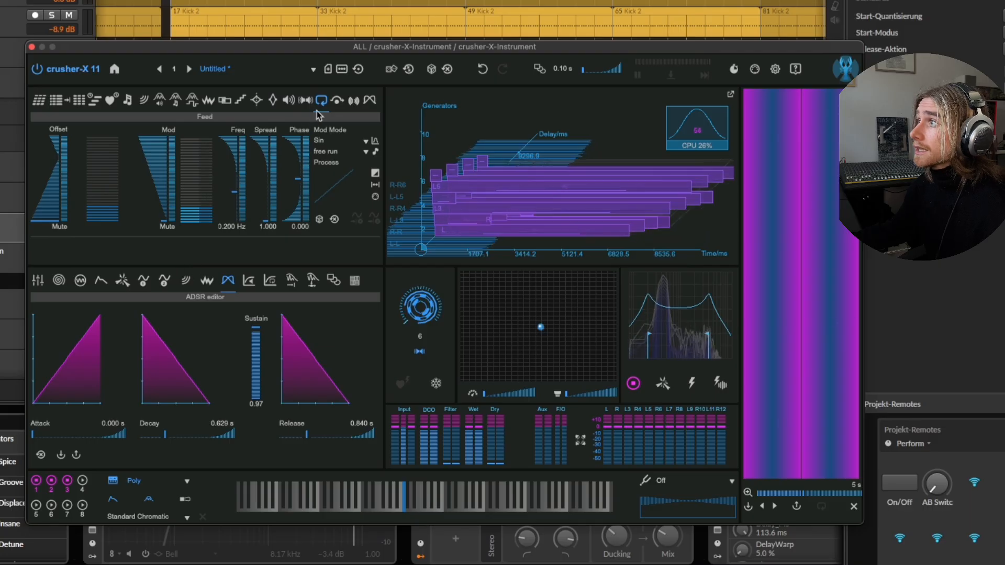
left_click_drag(43, 222, 54, 136)
key("space")
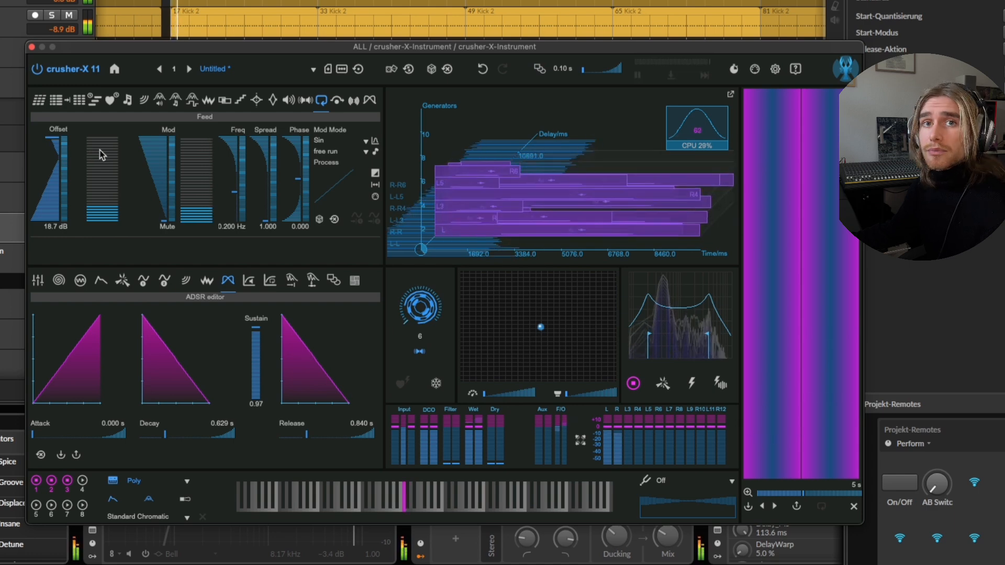
left_click_drag(57, 138, 56, 128)
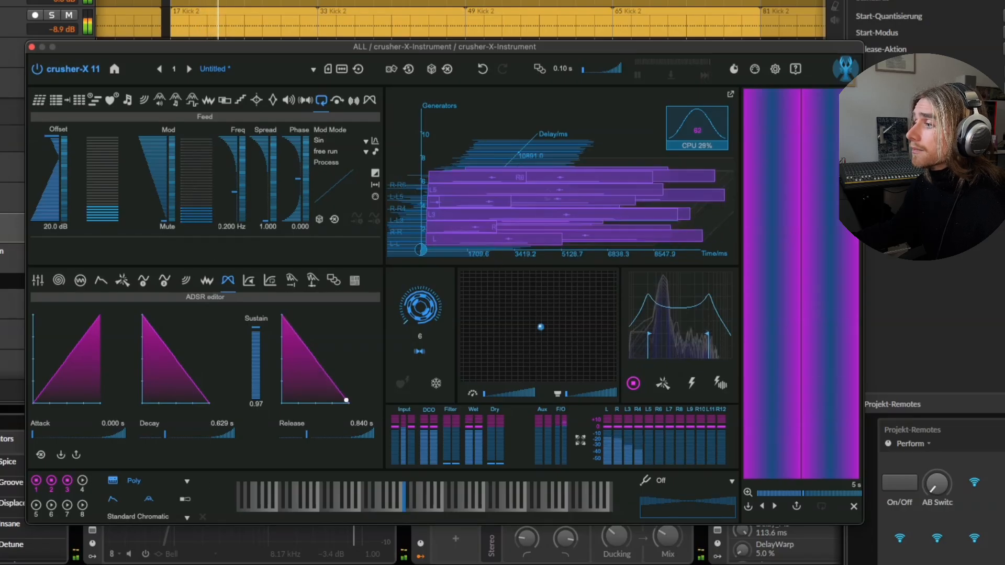
Set the Feed modulation to Mod 35 dB, Phase 0.052, Spread 1.522 and Freq 1.035 Hz.
left_click(156, 186)
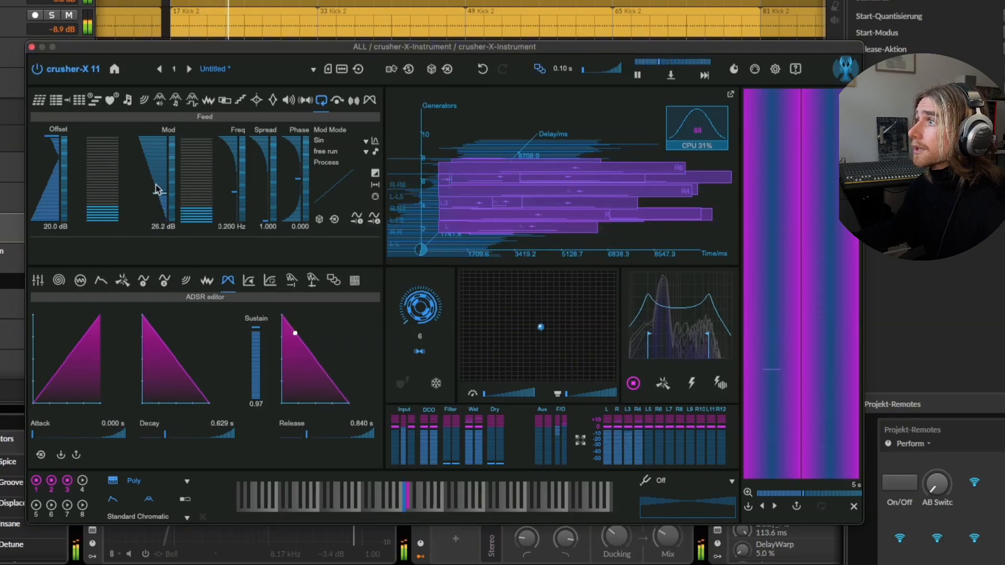
left_click(299, 178)
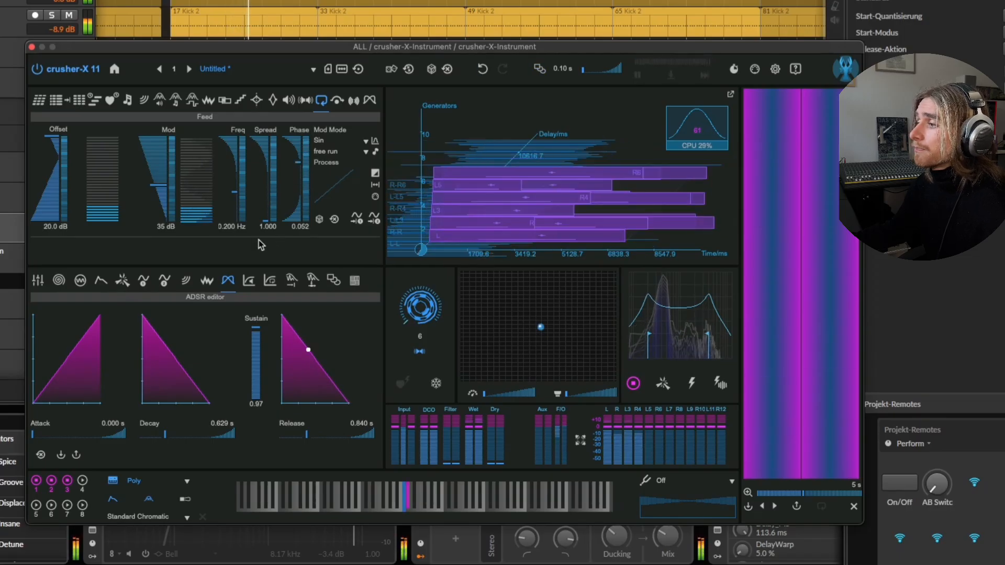
mouse_move(269, 199)
left_mouse_down()
mouse_move(262, 166)
mouse_move(254, 191)
mouse_move(262, 174)
left_mouse_up()
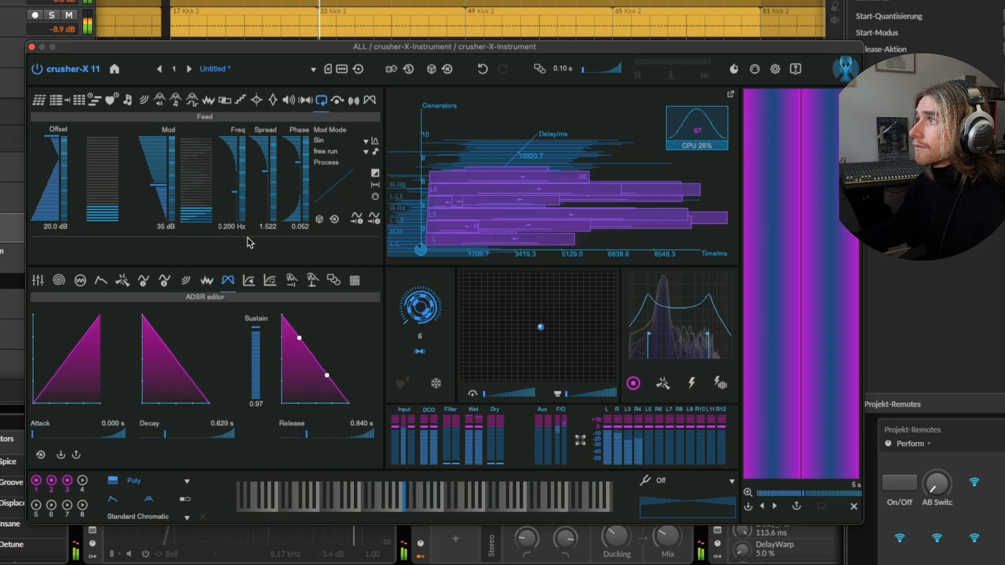
left_click_drag(236, 197, 231, 166)
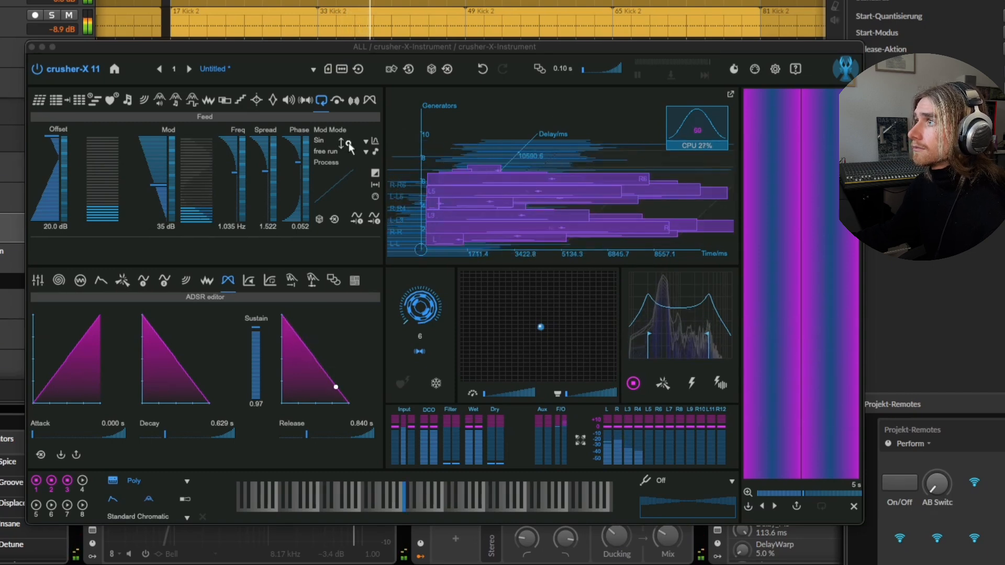
Review the Birth, Length, Delay, GCOMix and IIRQ parameter pages, plus the macro, grain modulation and DCO editors.
left_click(350, 45)
left_click_drag(350, 45, 352, 36)
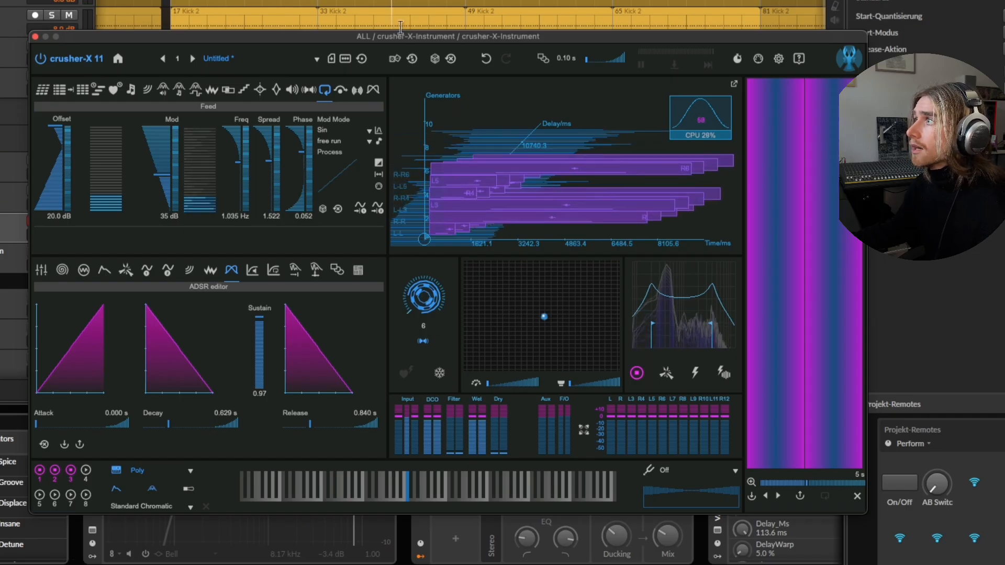
left_click_drag(421, 37, 407, 23)
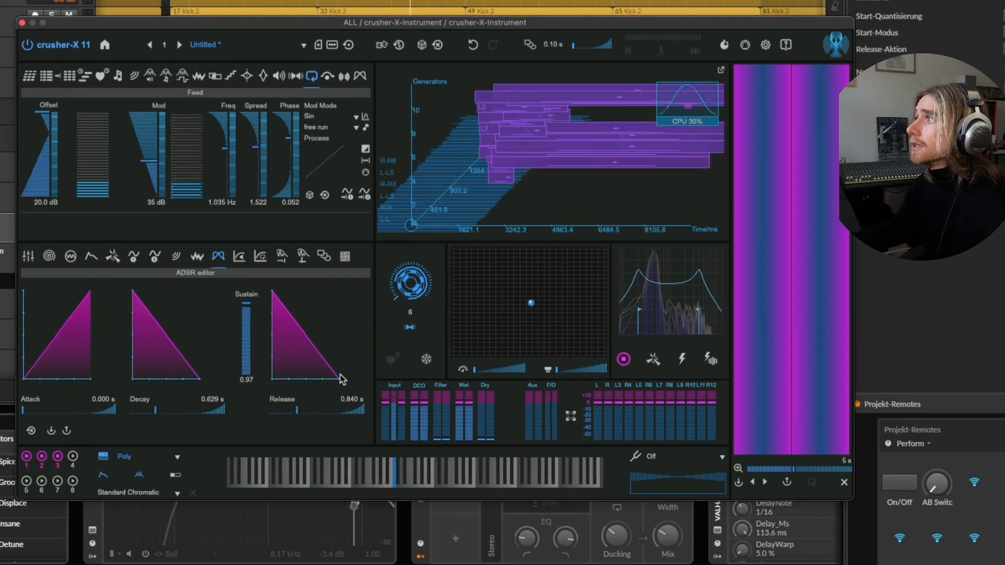
left_click(68, 79)
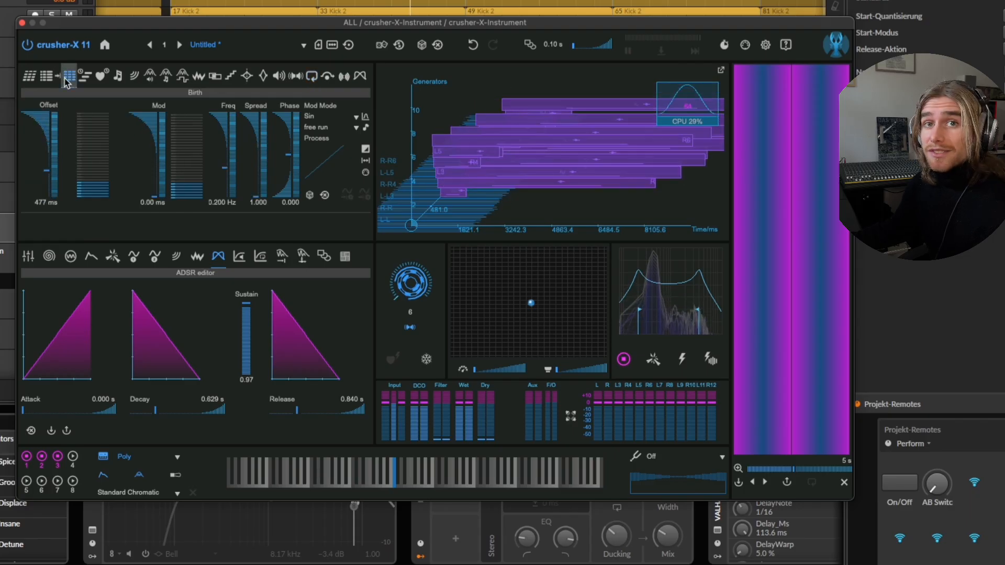
left_click(47, 78)
left_click(34, 78)
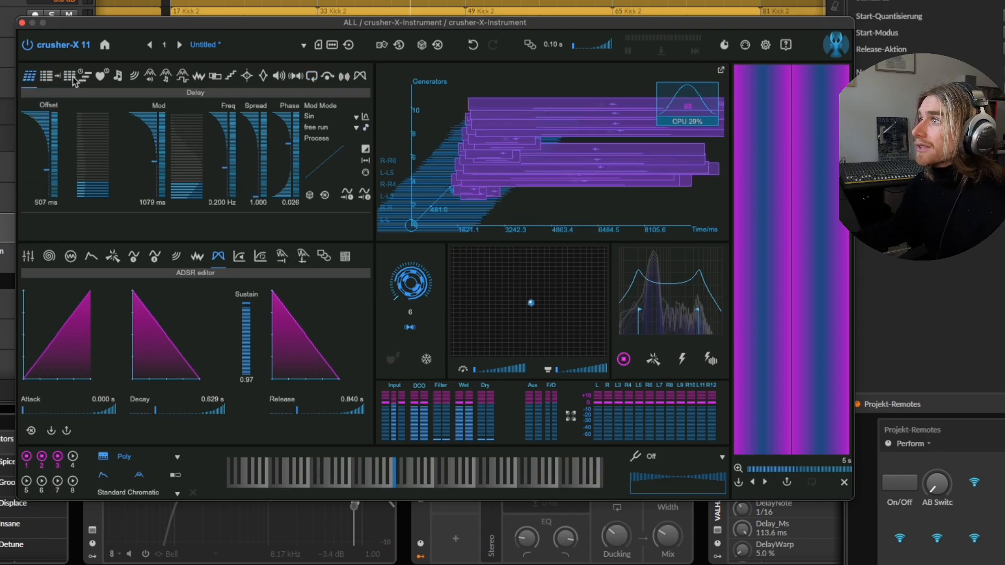
left_click(150, 78)
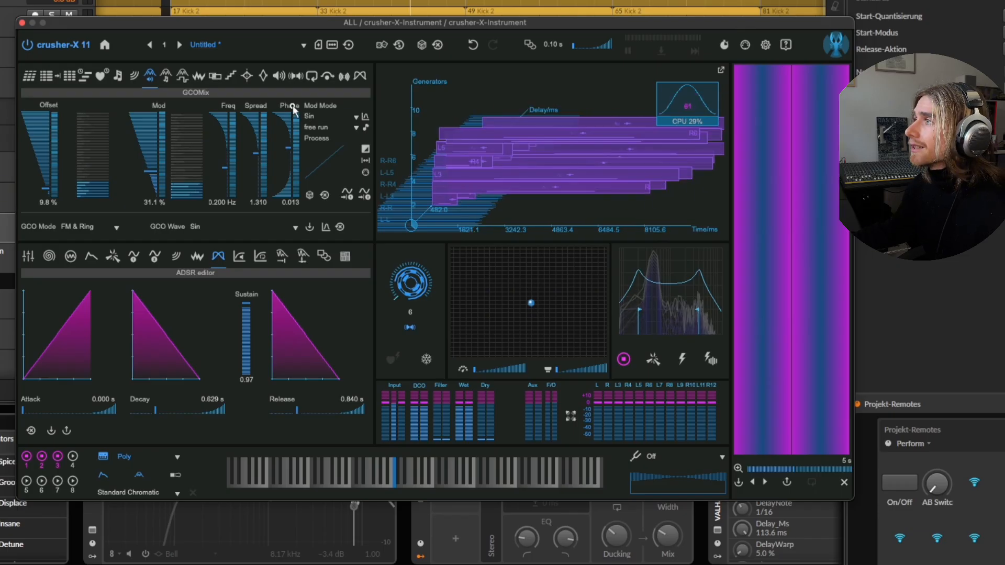
left_click_drag(295, 23, 305, 25)
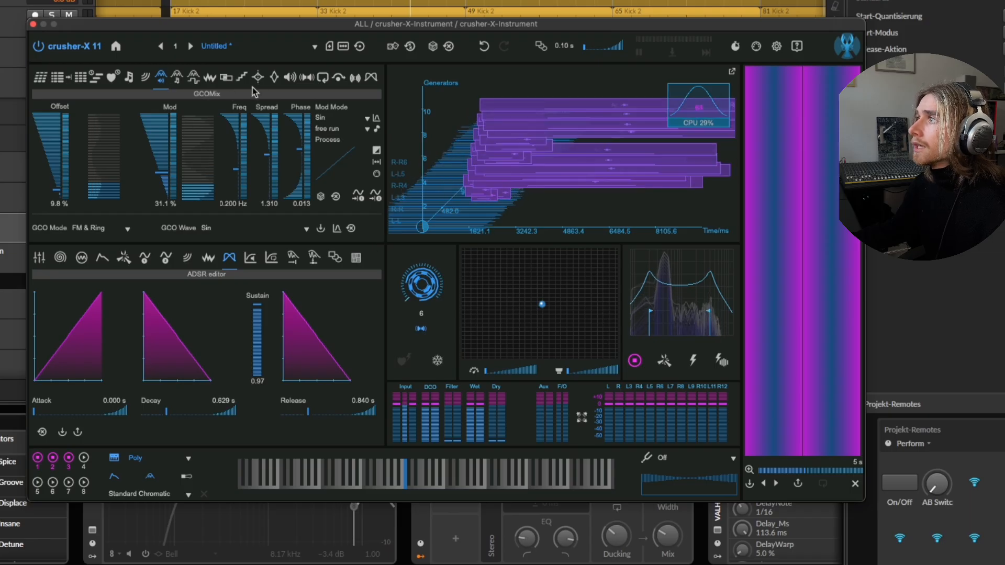
left_click(274, 78)
left_click(81, 259)
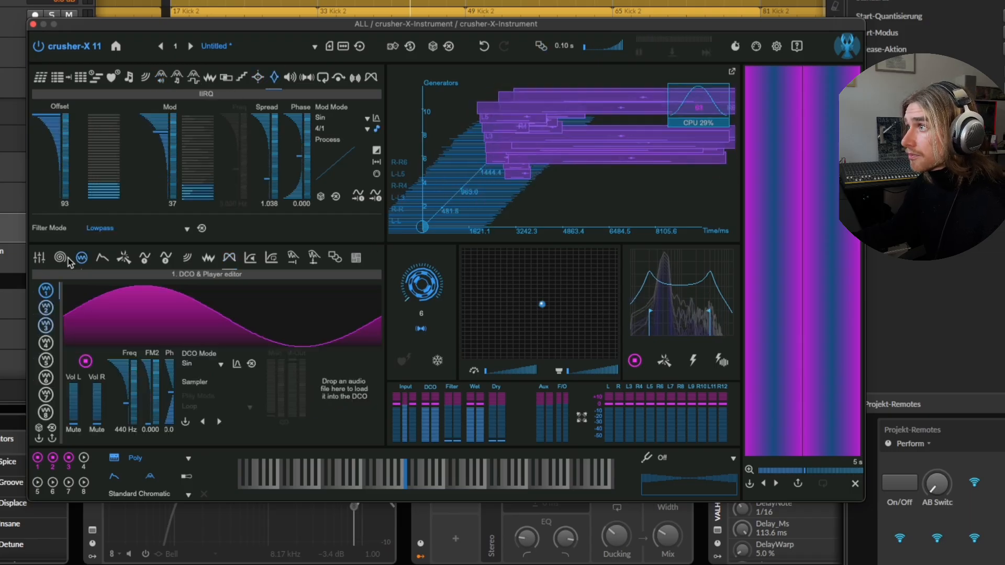
left_click(60, 258)
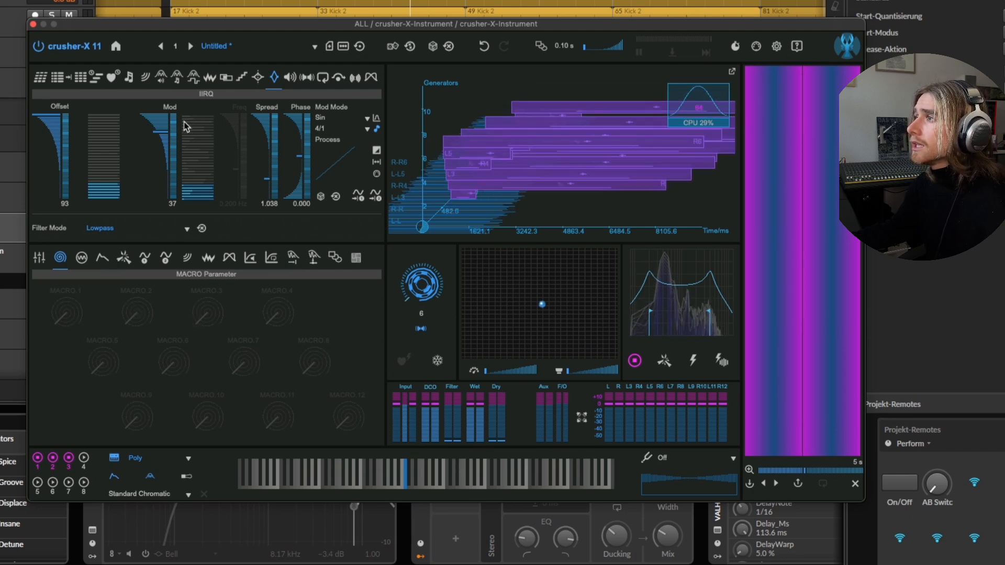
left_click(37, 259)
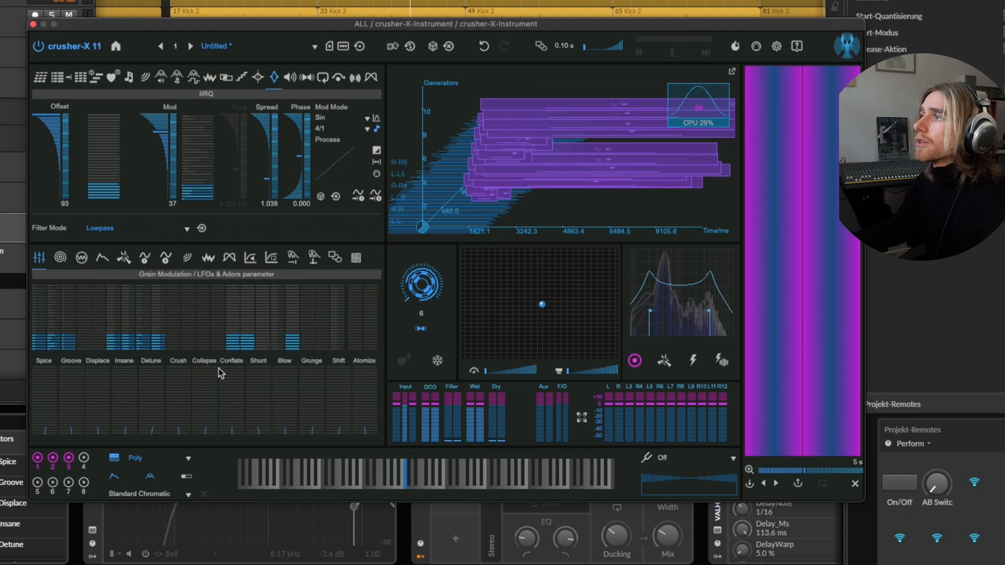
left_click(81, 258)
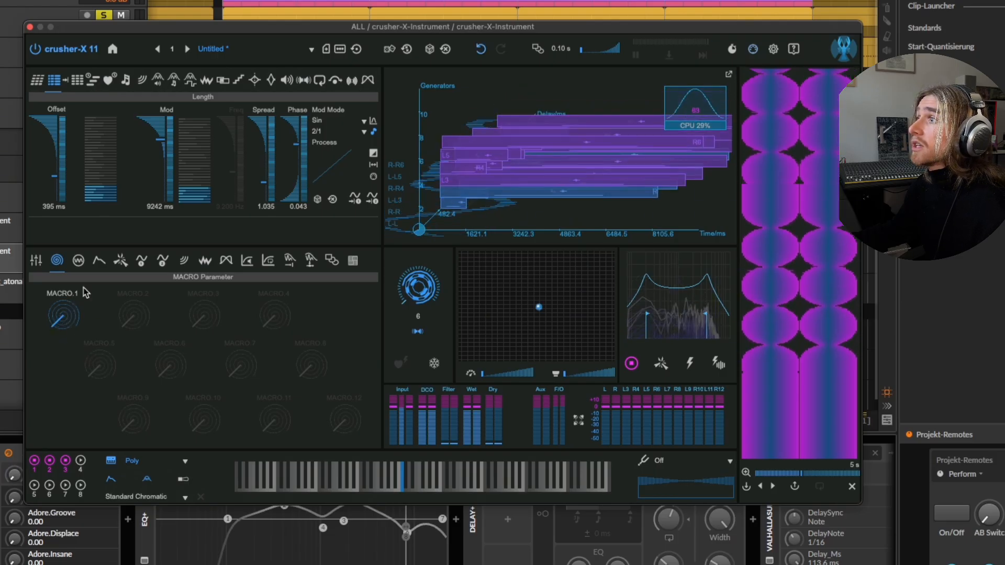
Turn Macro 1 down to its minimum and set the first DCO's frequency to 471 Hz in the DCO editor.
left_click(79, 260)
left_click(56, 261)
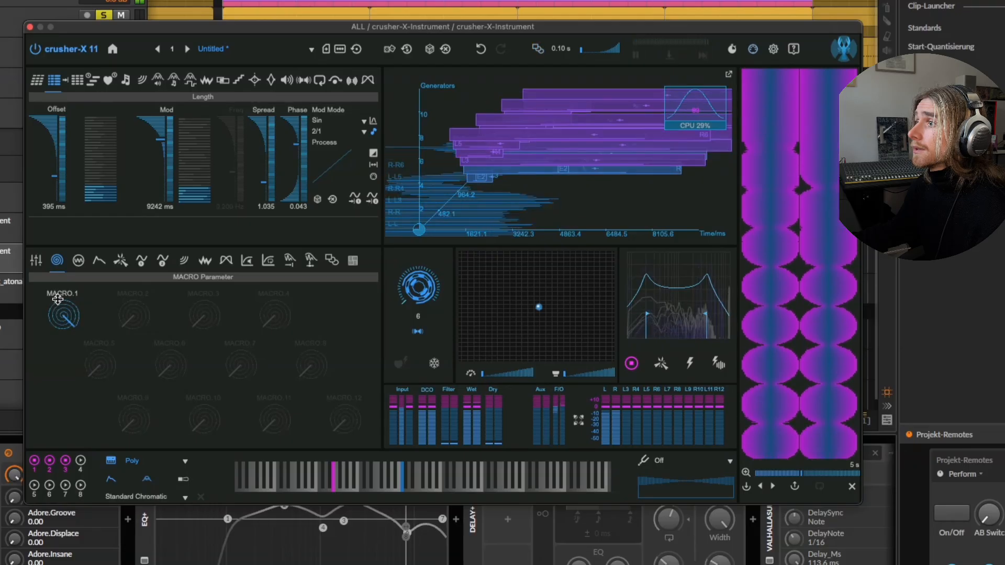
left_click_drag(57, 301, 63, 340)
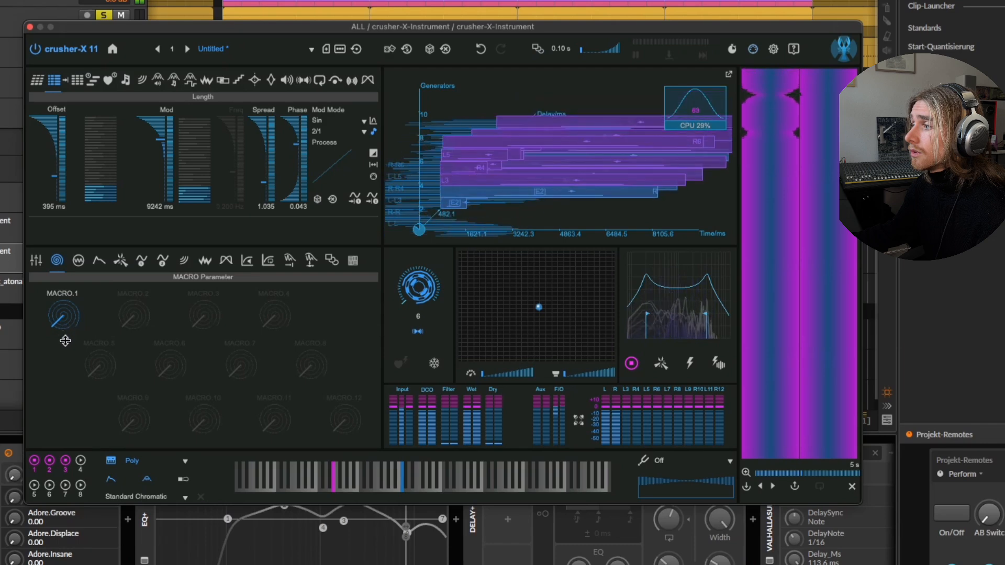
left_click(79, 261)
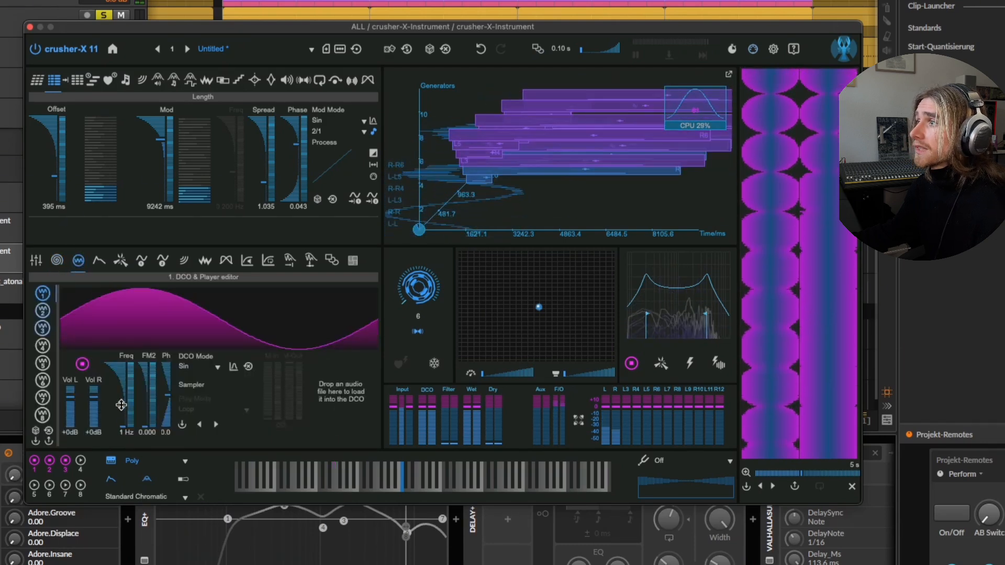
mouse_move(121, 405)
left_mouse_down()
mouse_move(120, 354)
mouse_move(121, 407)
left_mouse_up()
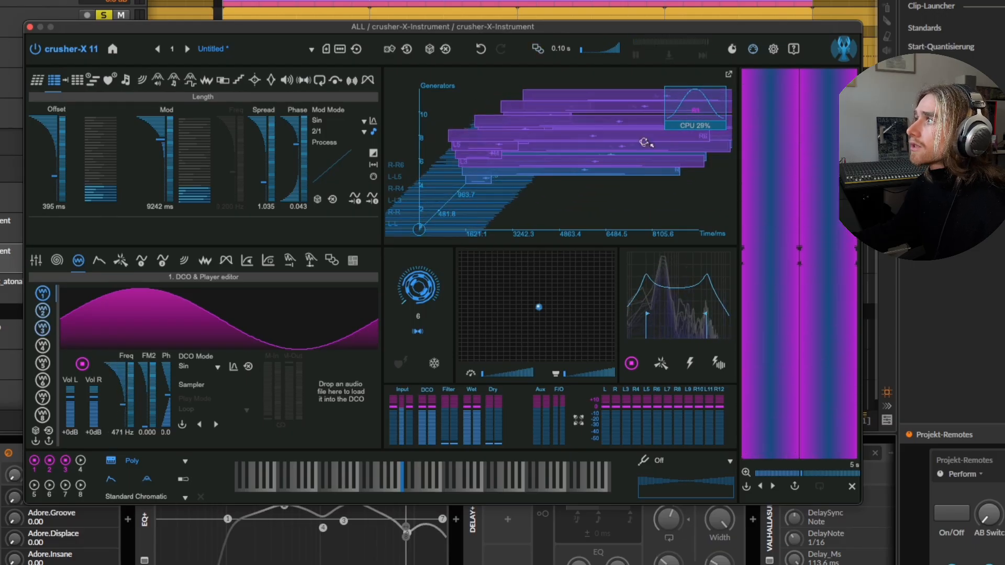
Open the Mapping editor, select the Macro 1 to DCO1 frequency mapping and set its minimum to 400 Hz.
left_click(754, 49)
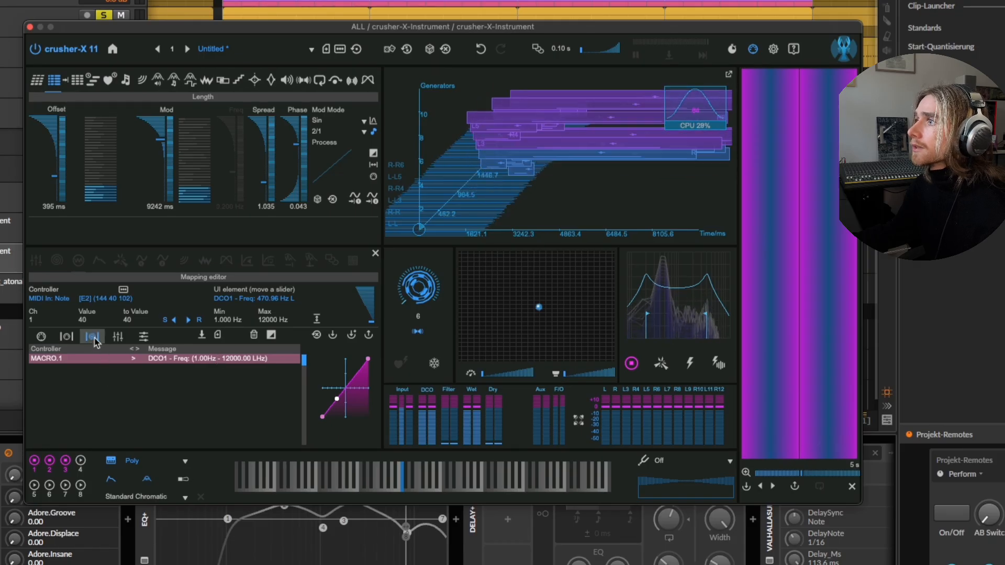
left_click(228, 360)
double_click(231, 321)
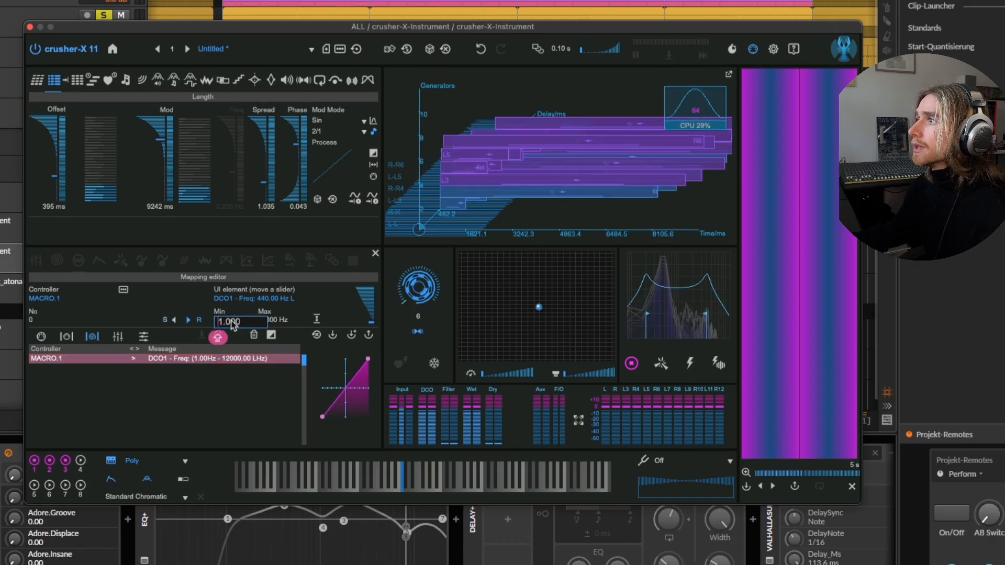
double_click(241, 322)
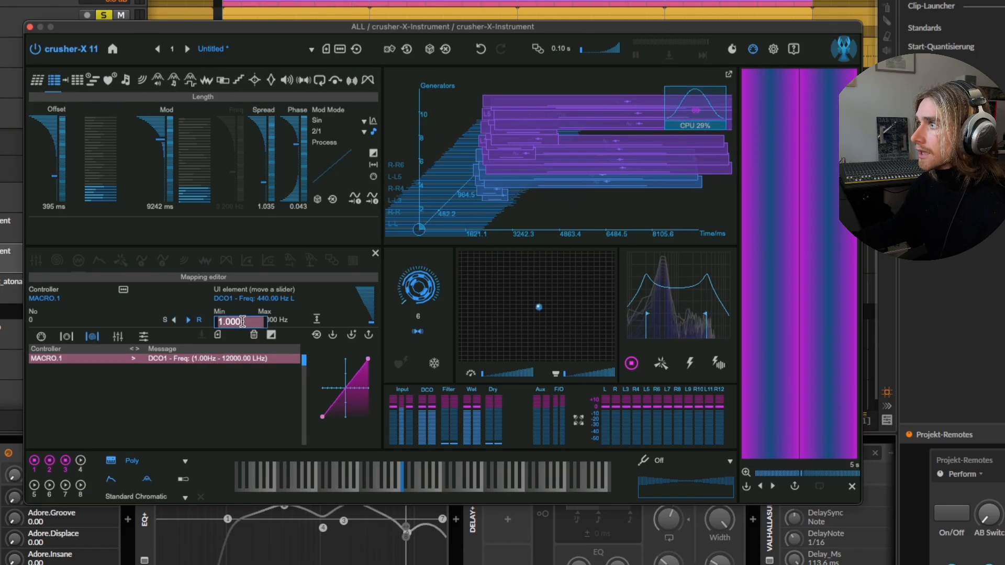
key("Caps_Lock")
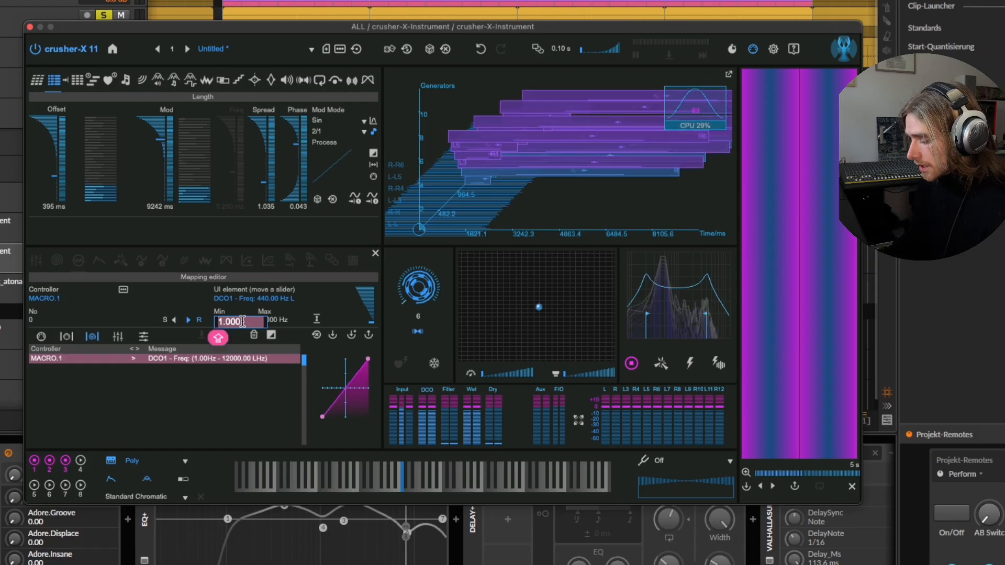
type("400")
key("Return")
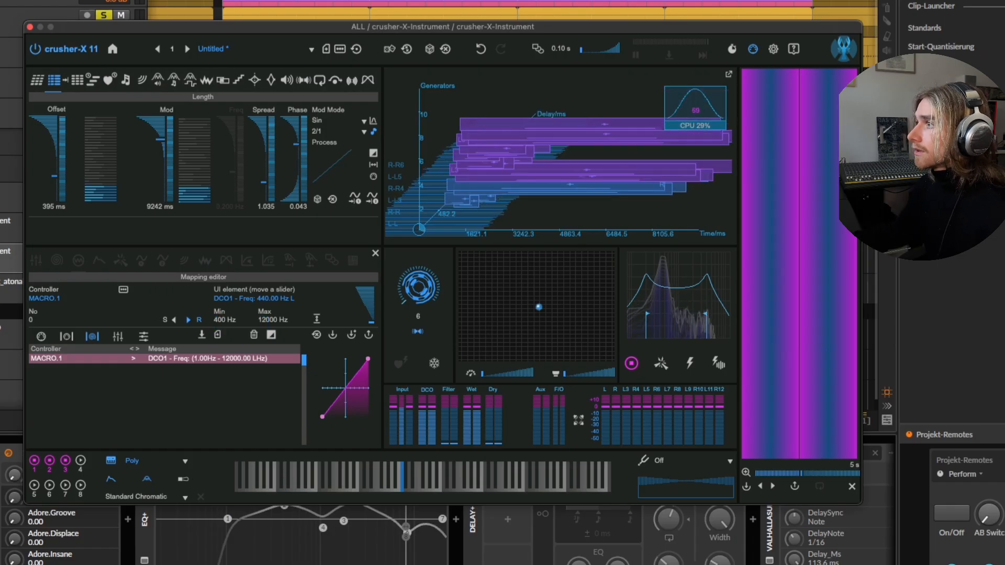
Set the Macro 1 mapping's maximum to 8000 Hz, apply the new range to the mapping and close the Mapping editor.
double_click(276, 320)
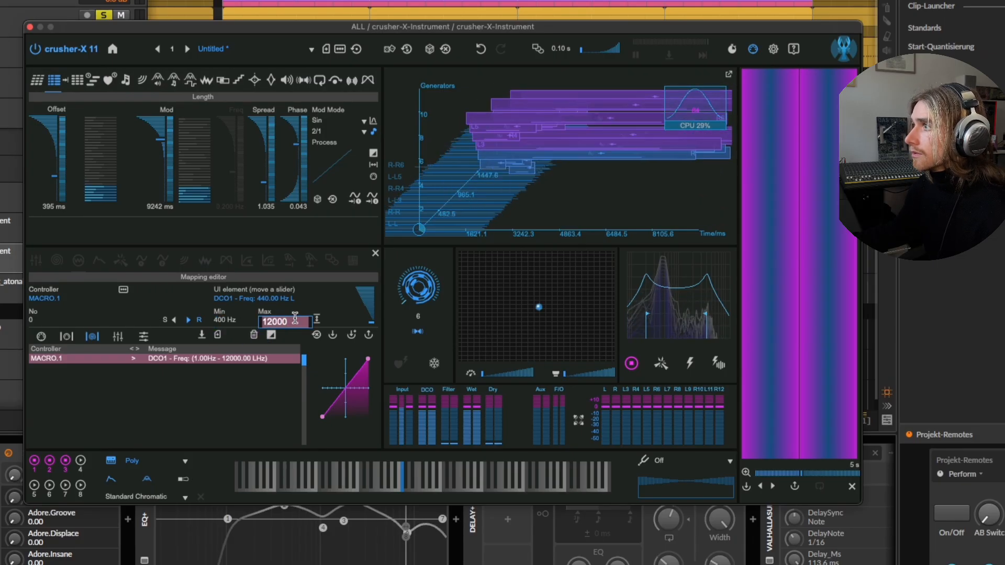
type("8")
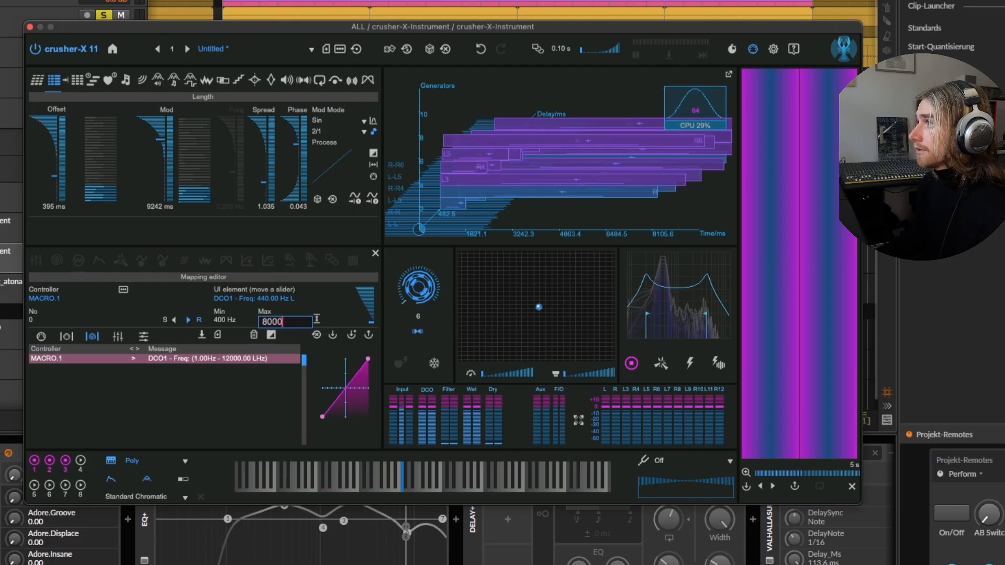
type("000")
key("Return")
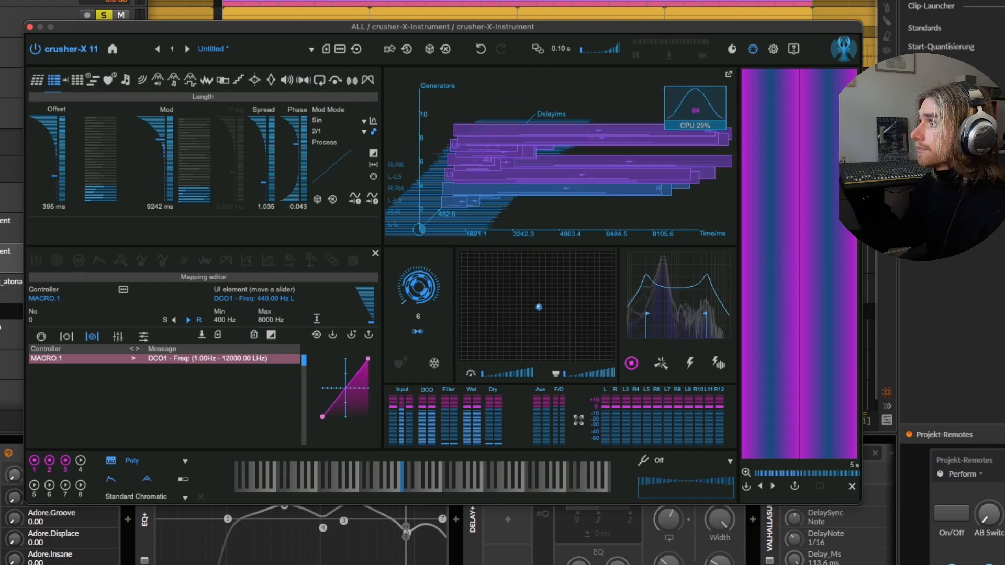
left_click(203, 336)
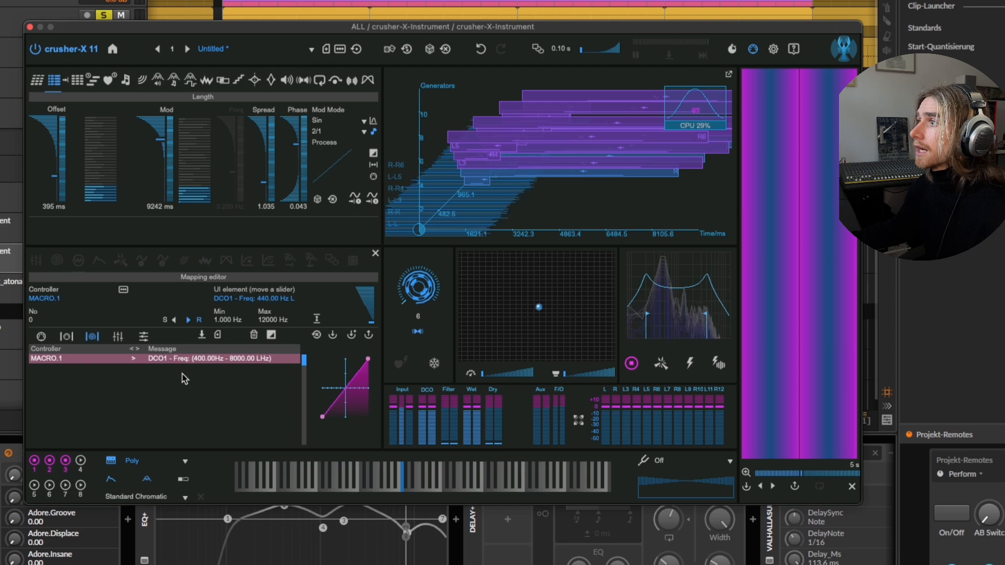
left_click(376, 257)
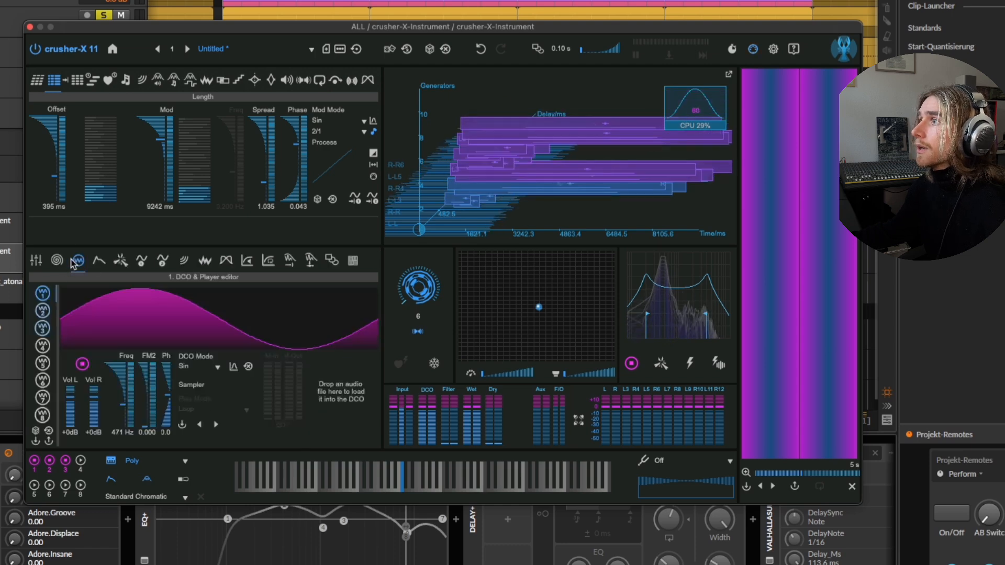
Test Macro 1 by turning it back to its minimum and checking the first DCO's frequency in the DCO editor.
left_click(57, 260)
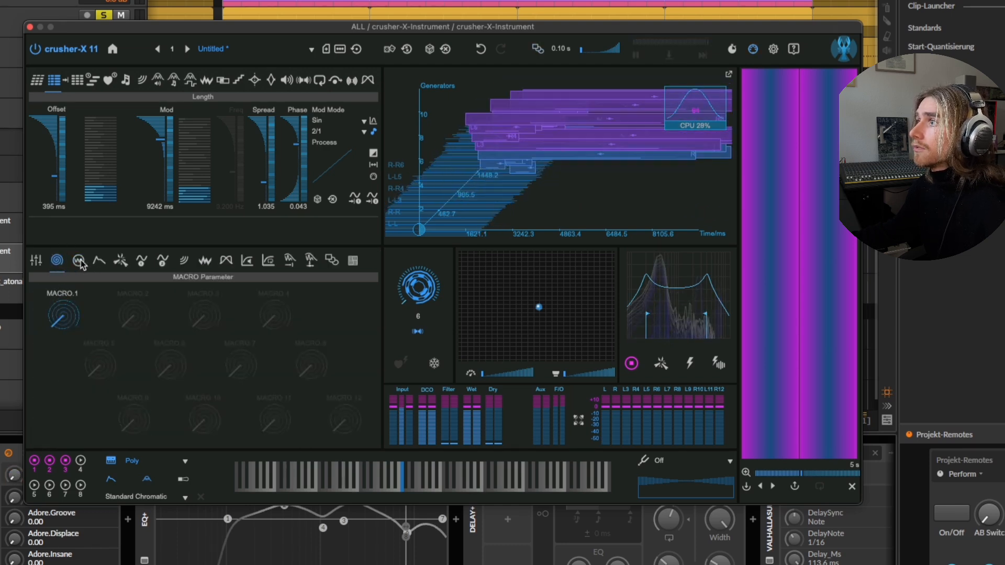
left_click(79, 260)
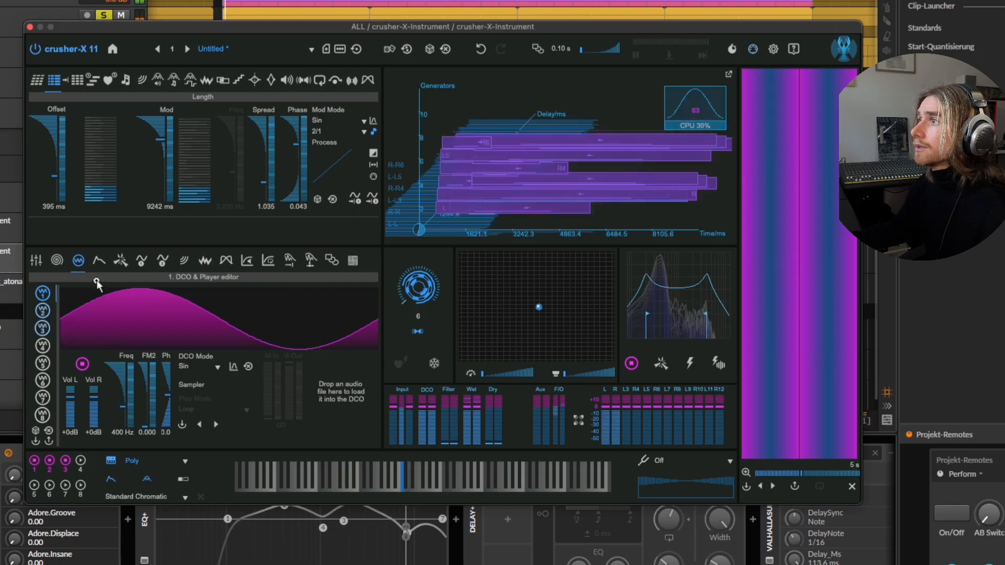
left_click(57, 260)
left_click_drag(64, 315, 70, 394)
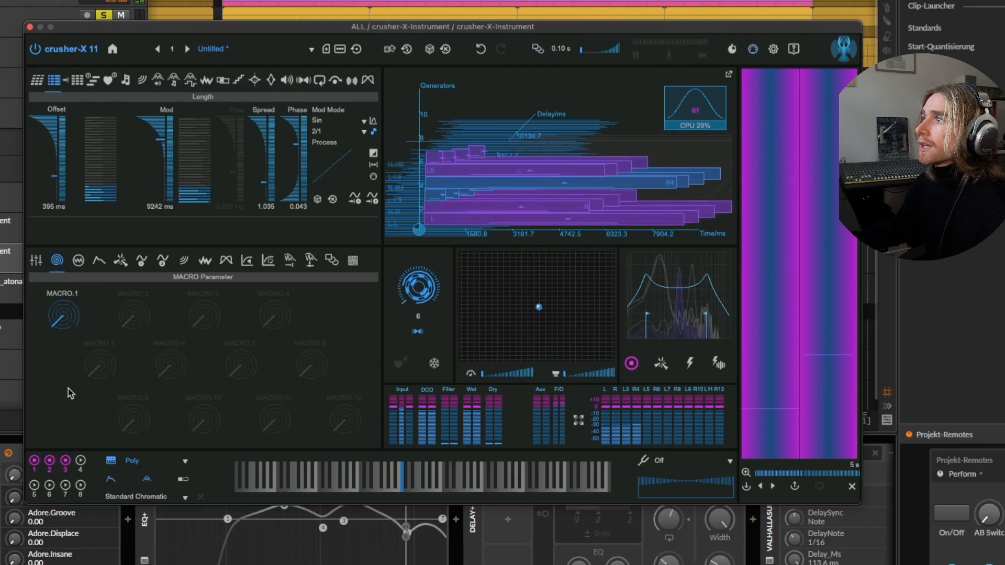
Map Macro 2 to the grain filter's IIRFreq offset and close the Mapping editor.
left_click(79, 264)
left_click(59, 265)
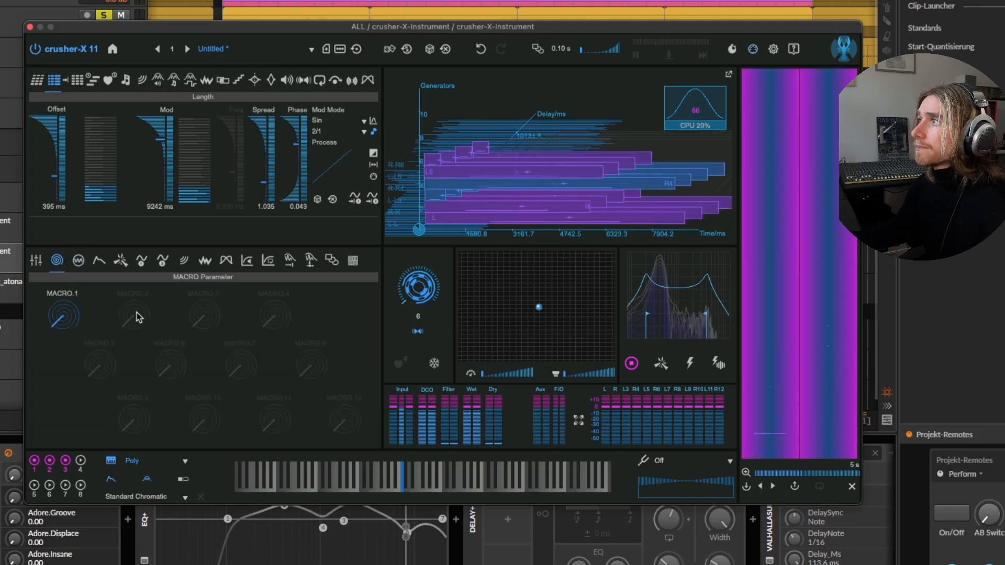
left_click(256, 81)
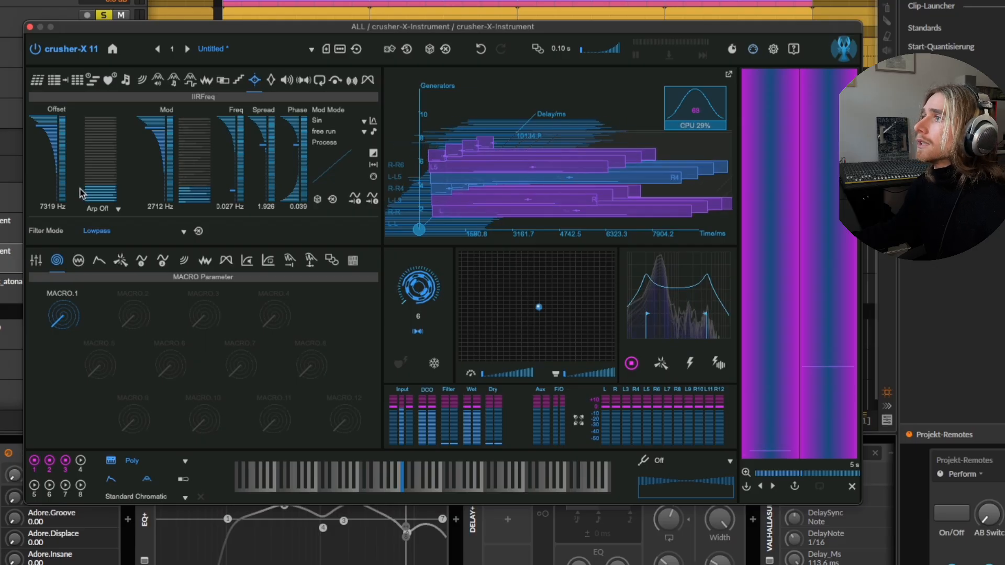
left_click_drag(250, 36, 263, 34)
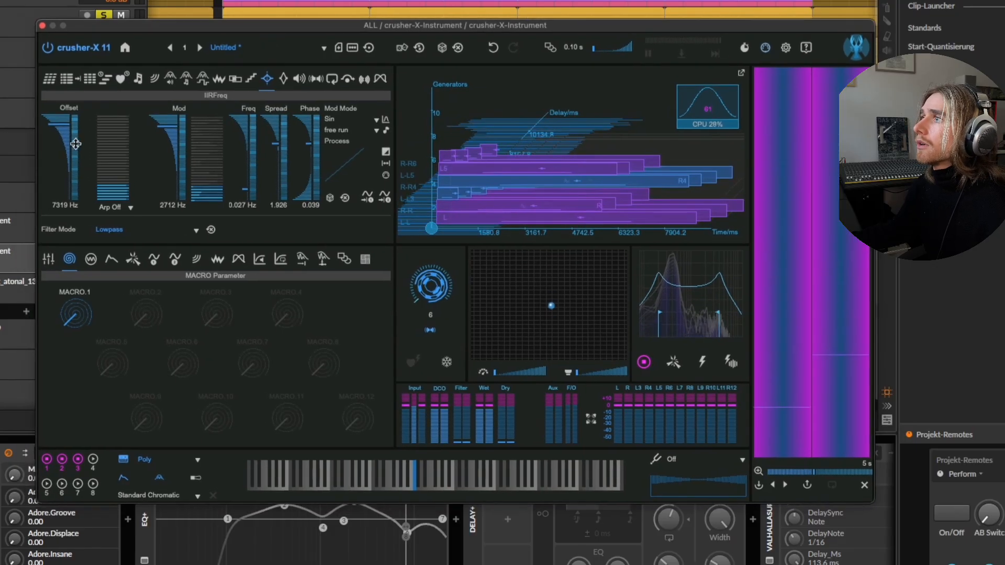
right_click(72, 140)
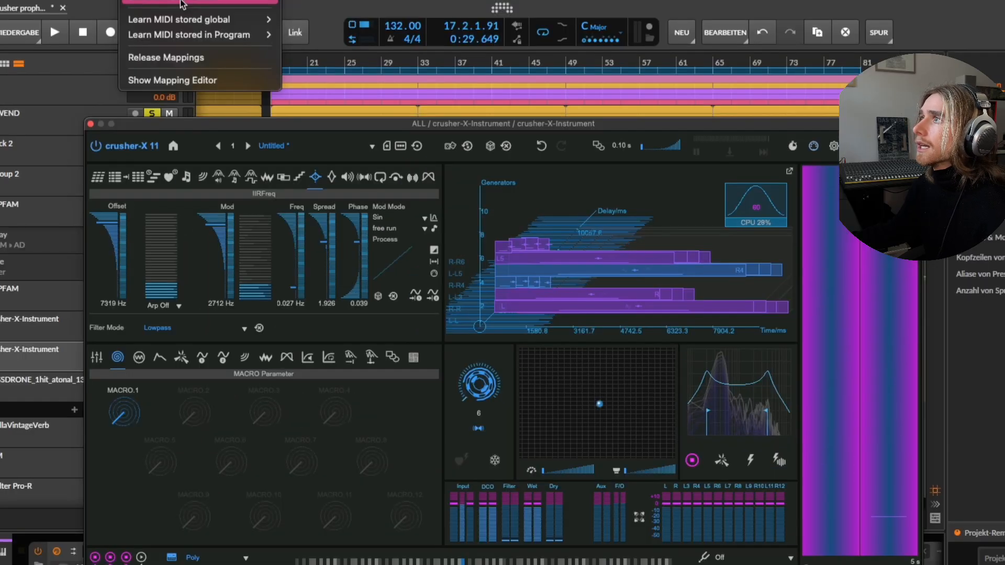
mouse_move(181, 3)
left_click(336, 13)
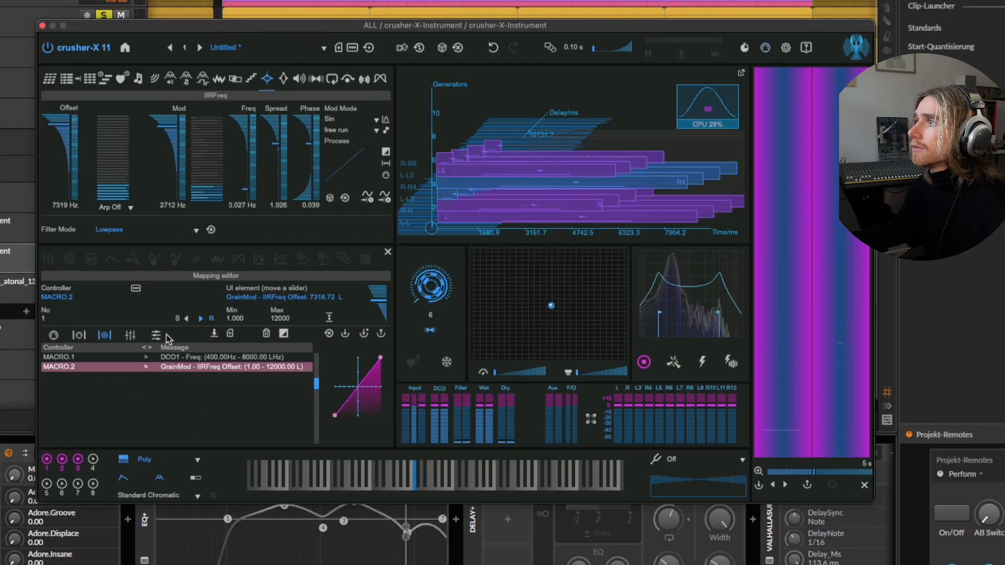
left_click(389, 255)
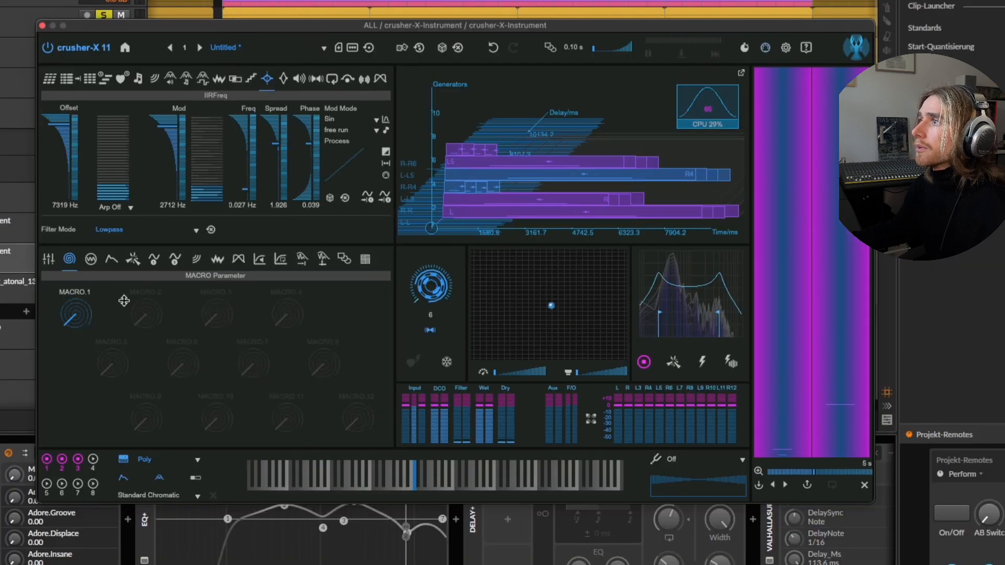
Sweep Macro 2 to hear its effect on the filter offset, taking it down to 1 Hz and finishing at 12000 Hz.
mouse_move(146, 312)
left_mouse_down()
mouse_move(140, 364)
mouse_move(146, 309)
mouse_move(151, 336)
mouse_move(148, 324)
left_mouse_up()
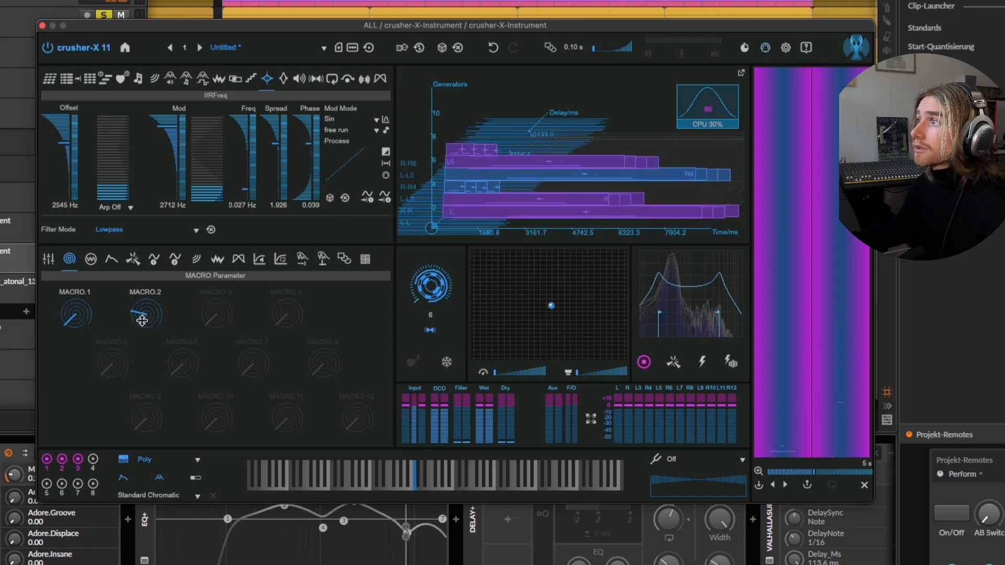
mouse_move(142, 321)
left_mouse_down()
mouse_move(148, 310)
mouse_move(148, 343)
mouse_move(148, 308)
mouse_move(149, 327)
left_mouse_up()
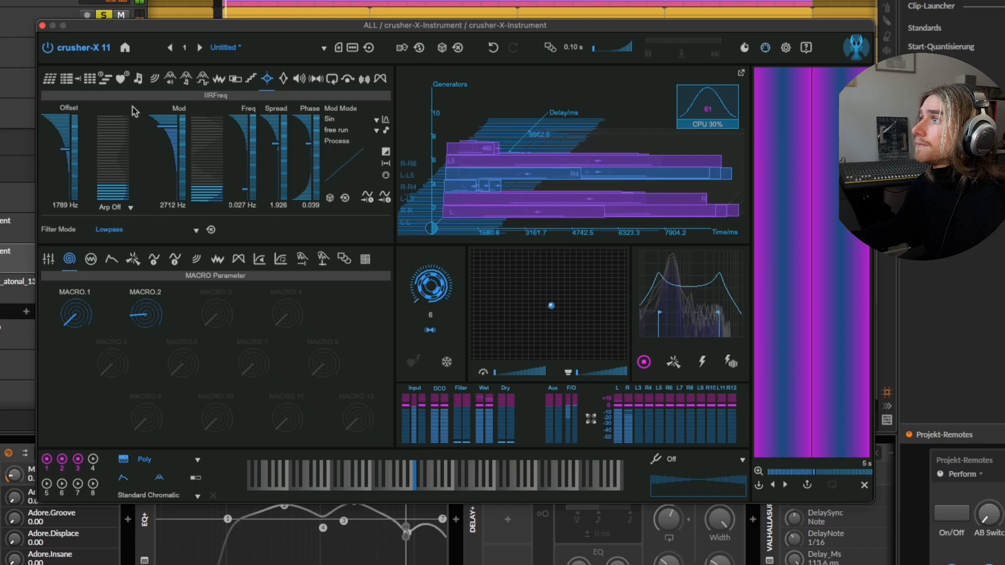
left_click_drag(152, 27, 185, 18)
left_click_drag(177, 298, 184, 343)
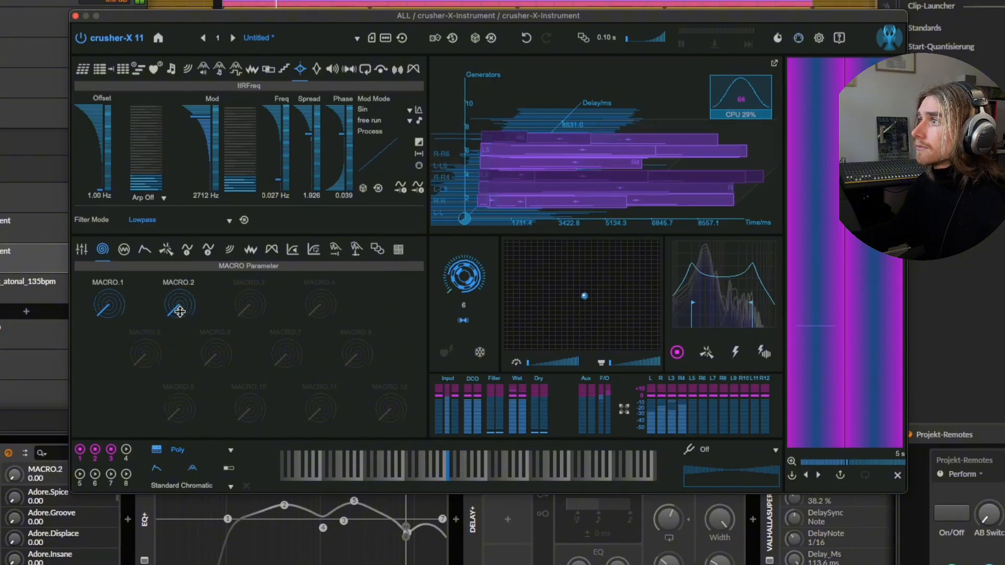
left_click_drag(179, 302, 180, 289)
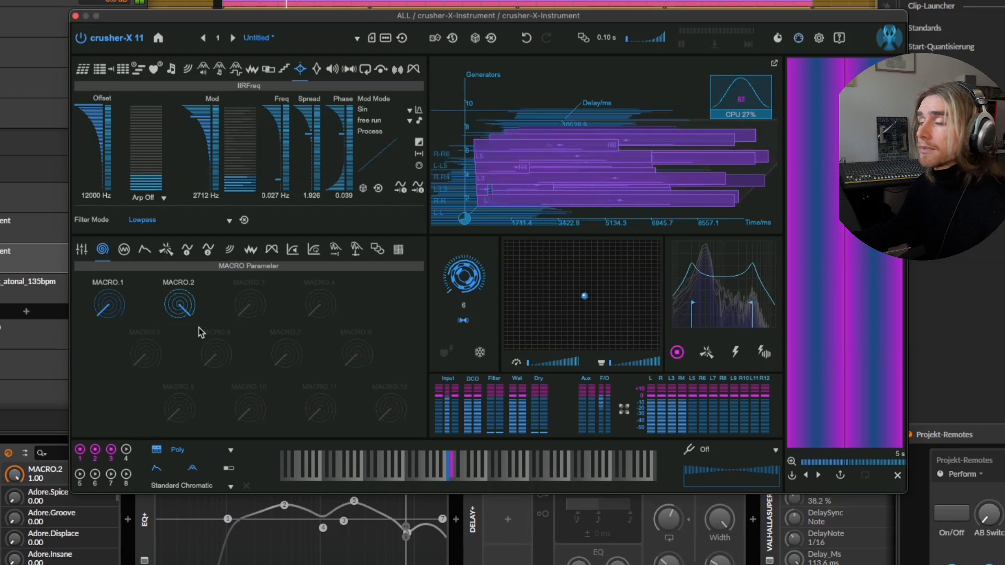
Try Macro 1 at several positions, leave it at about 0.09, and move the plugin window clear of the device chain.
left_click_drag(112, 309, 115, 308)
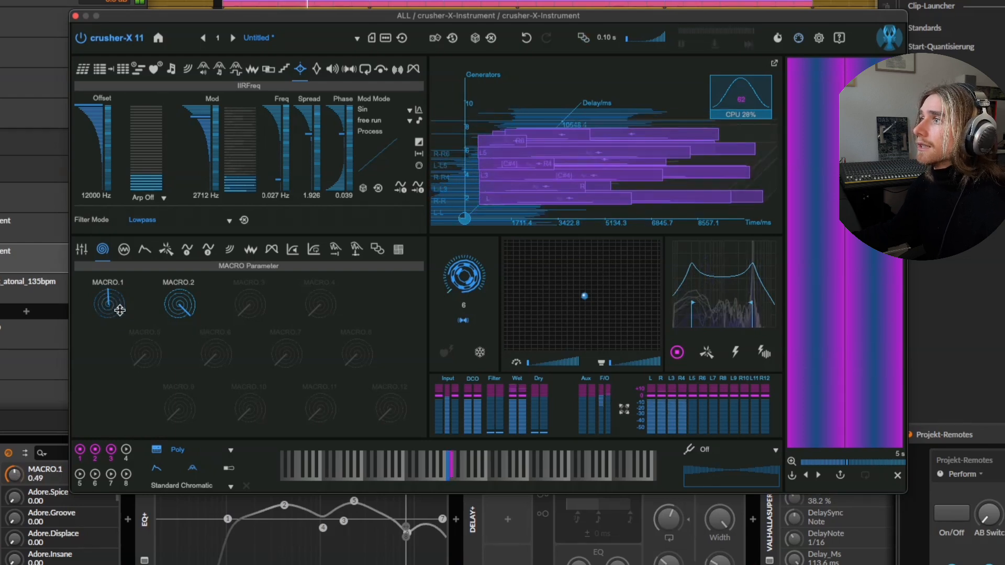
mouse_move(119, 310)
left_mouse_down()
mouse_move(125, 332)
mouse_move(103, 299)
left_mouse_up()
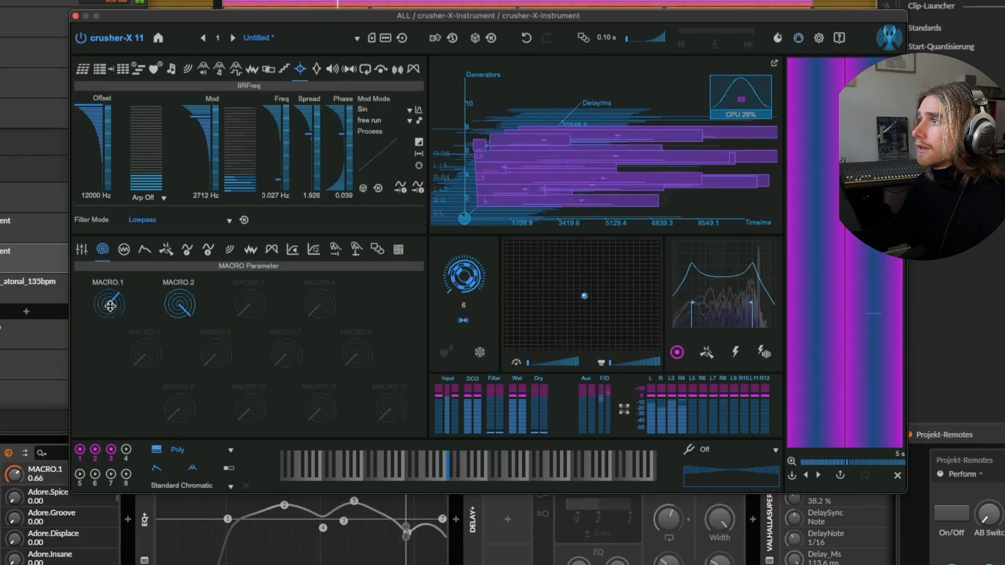
left_click_drag(108, 309, 110, 315)
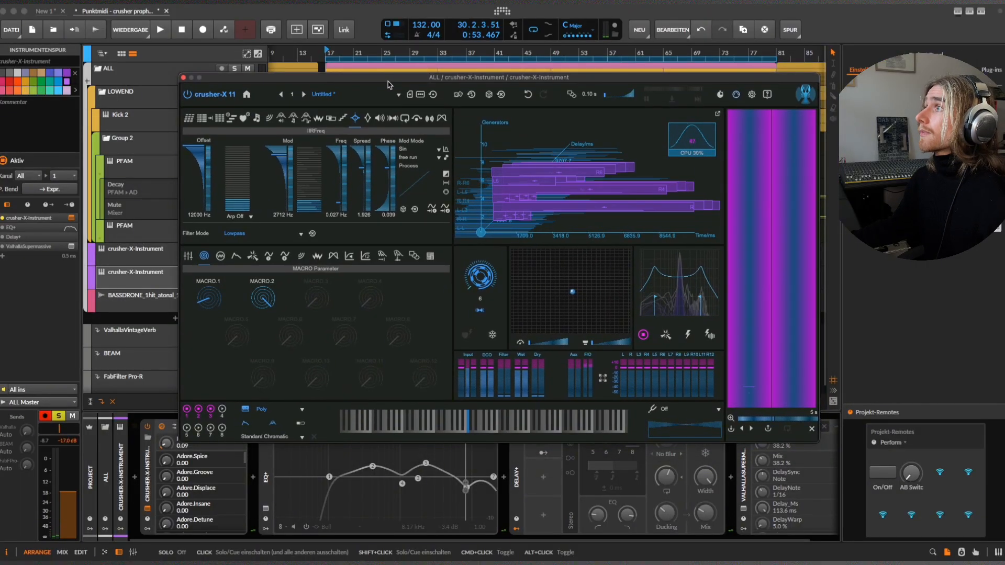
left_click_drag(388, 84, 397, 79)
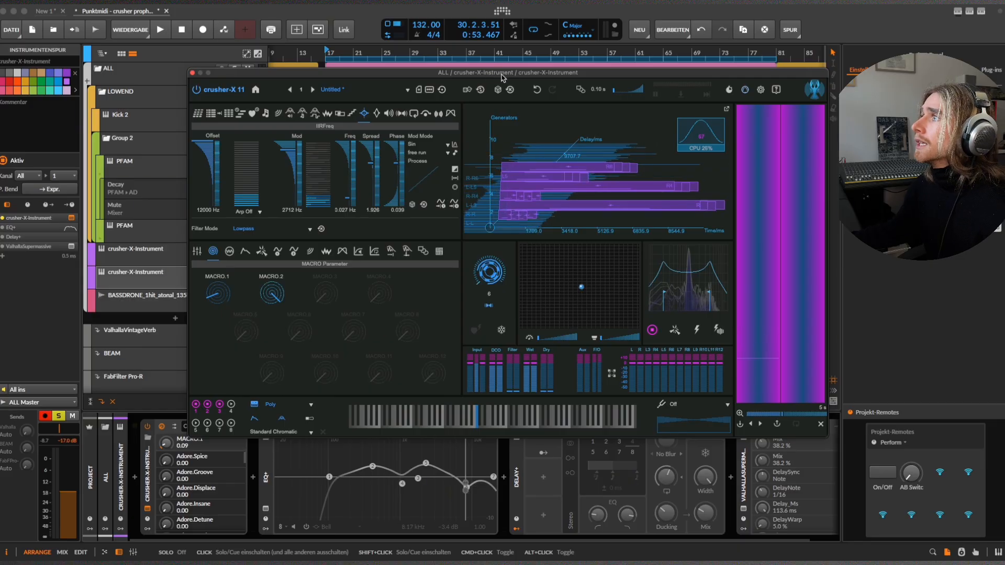
left_click_drag(502, 78, 488, 52)
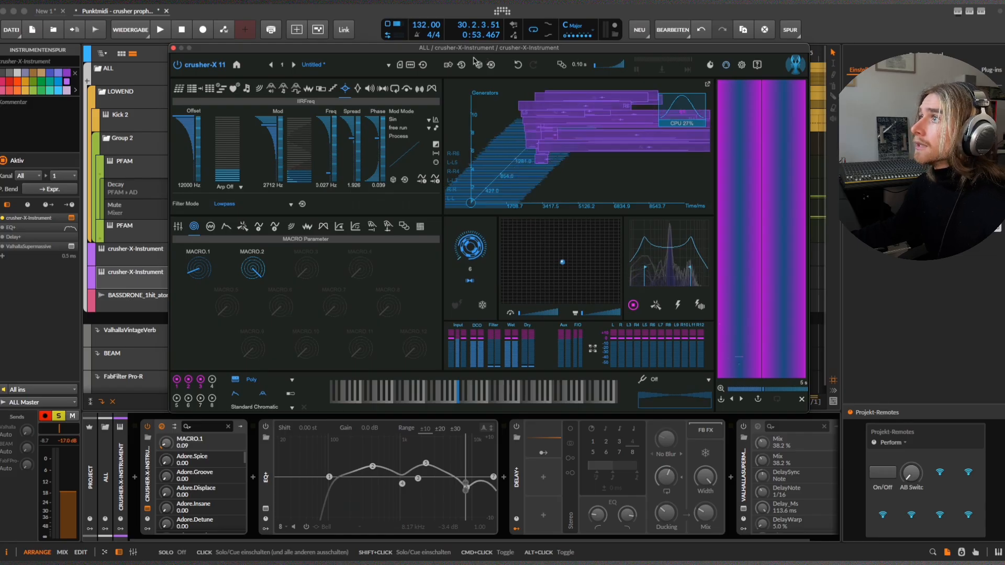
left_click_drag(473, 51, 469, 31)
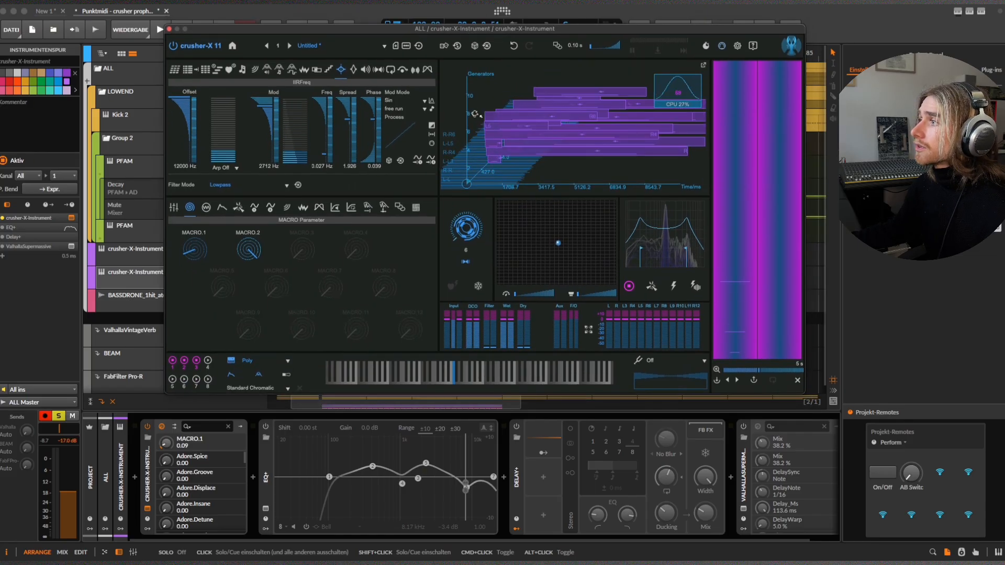
Enable the Delay+ device on the crusher-X track and start playback.
left_click(516, 528)
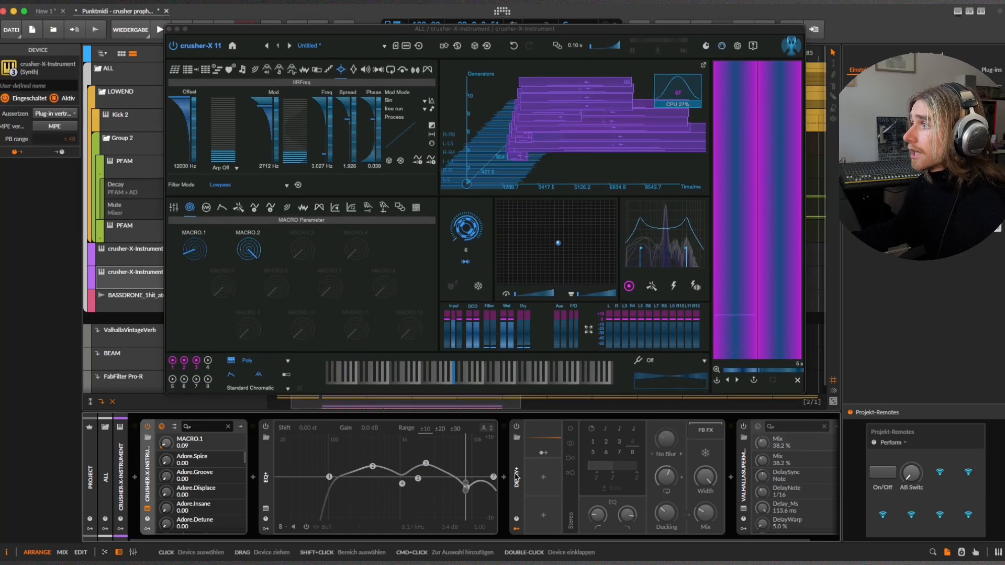
left_click(516, 529)
left_click(517, 427)
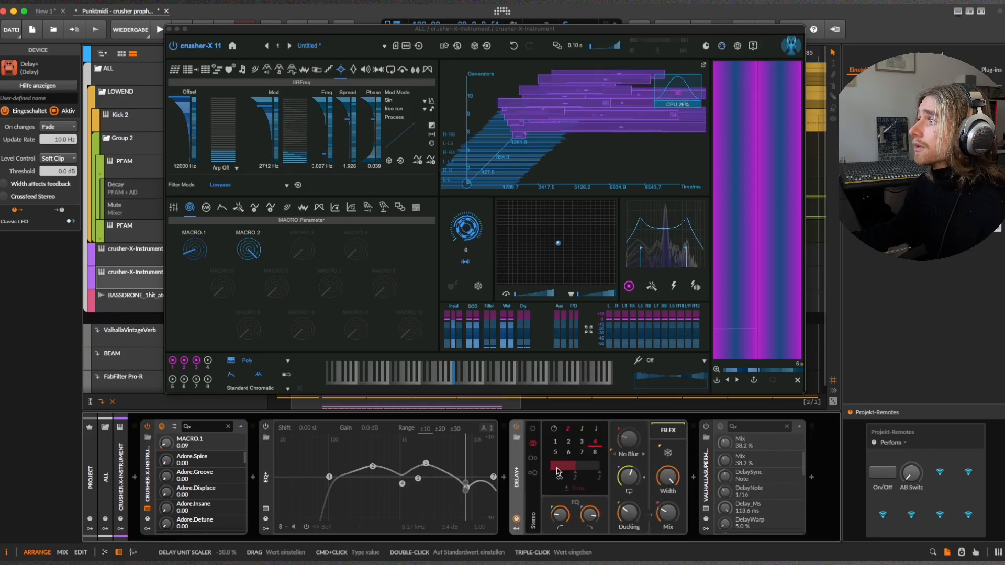
left_click_drag(403, 32, 410, 54)
key("space")
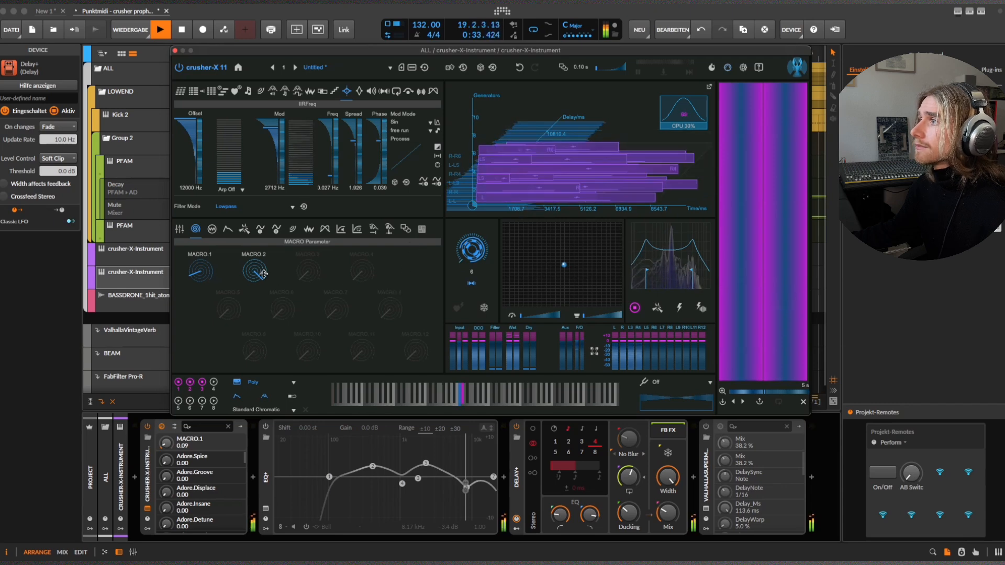
Adjust the Delay+ feedback, try Macro 2 at 0.45 and set the Delay+ mix to about 46.3 %.
left_click(629, 476)
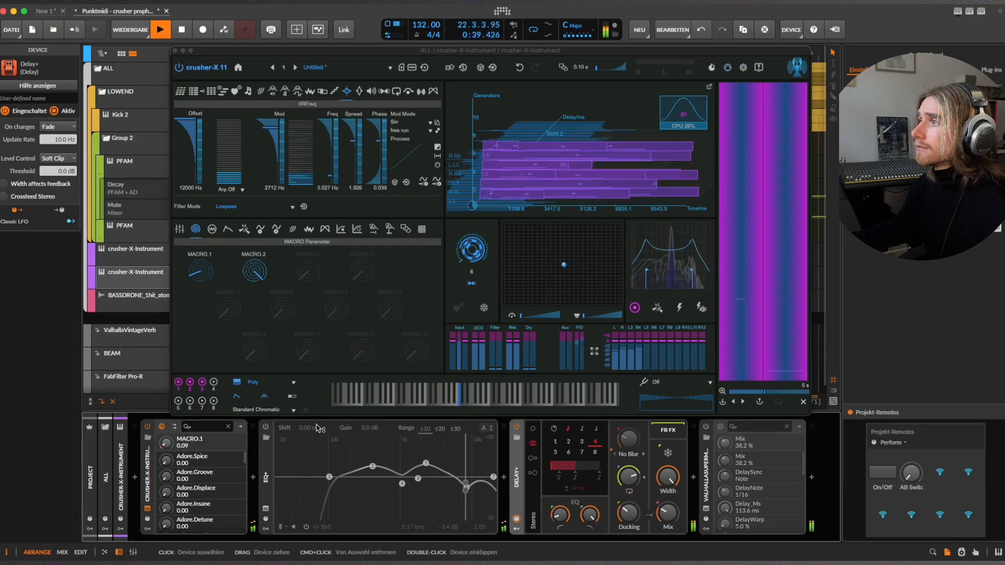
left_click_drag(203, 284, 230, 294)
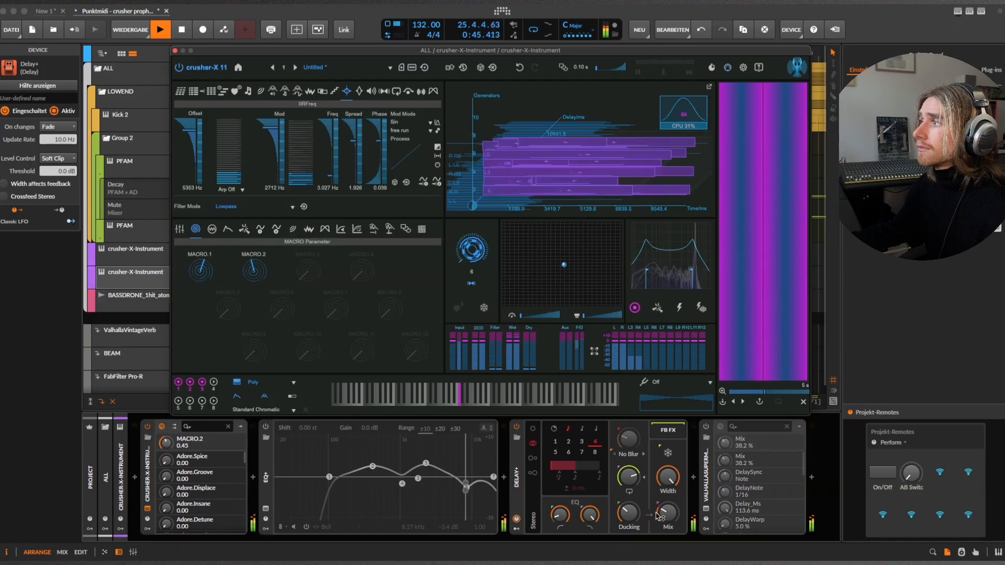
left_click_drag(668, 514, 668, 511)
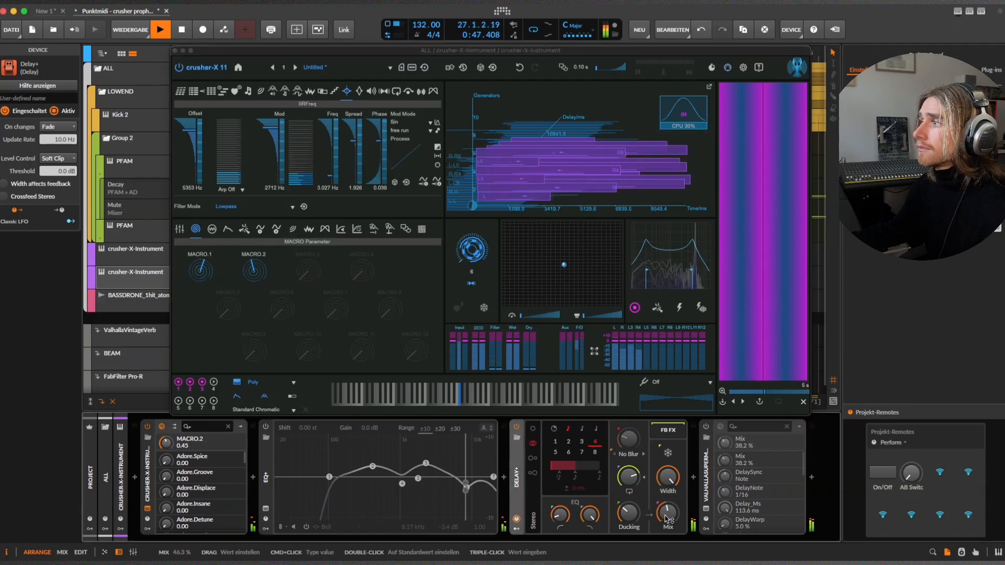
Sweep both macros during playback, finish with Macro 1 at 0.00 and the filter offset at 2041 Hz, and stop playback.
left_click(200, 279)
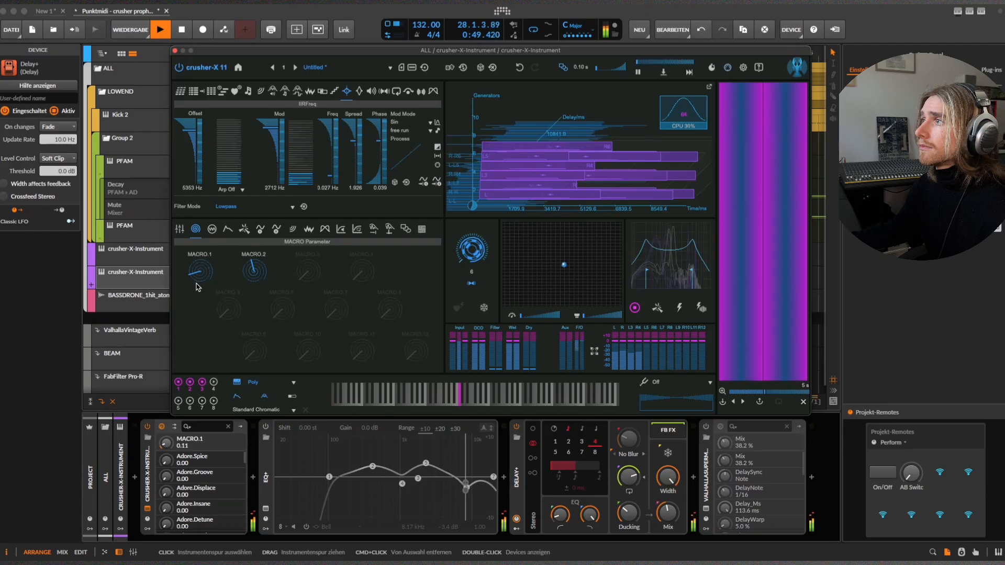
left_click_drag(199, 271, 201, 265)
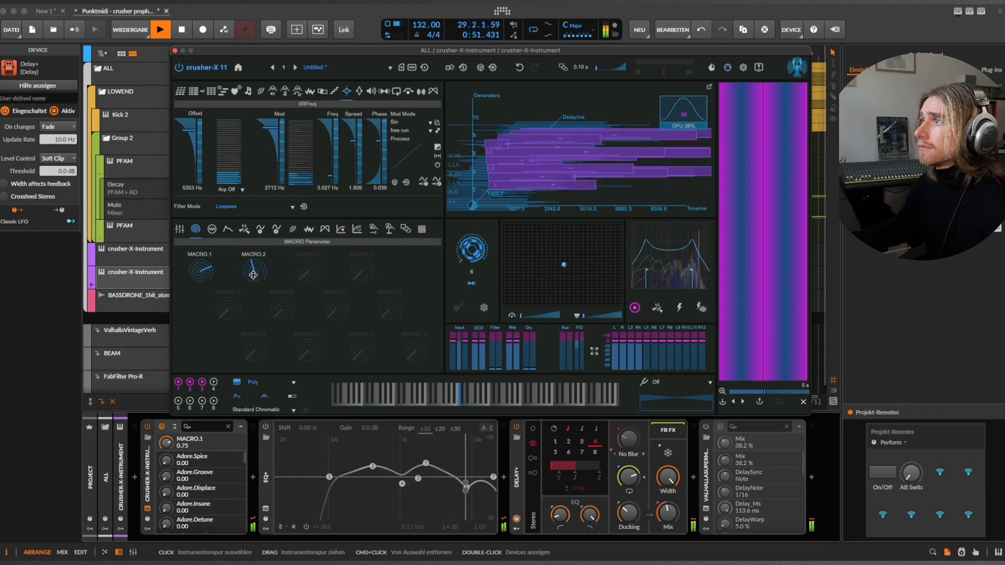
left_click_drag(255, 282, 213, 312)
key("space")
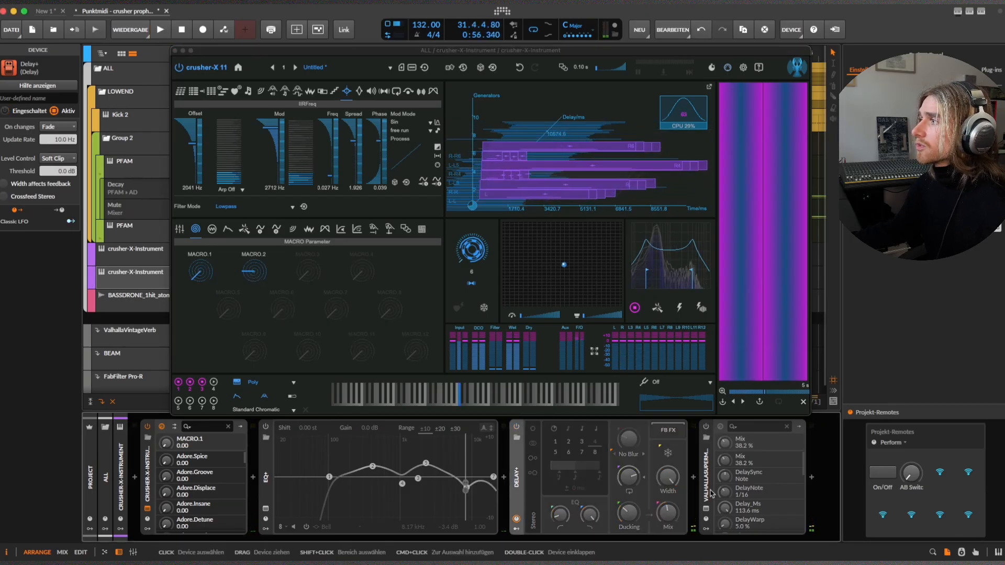
Open the ValhallaSupermassive window, review its reverb settings during playback and close it.
left_click(707, 462)
left_click(707, 510)
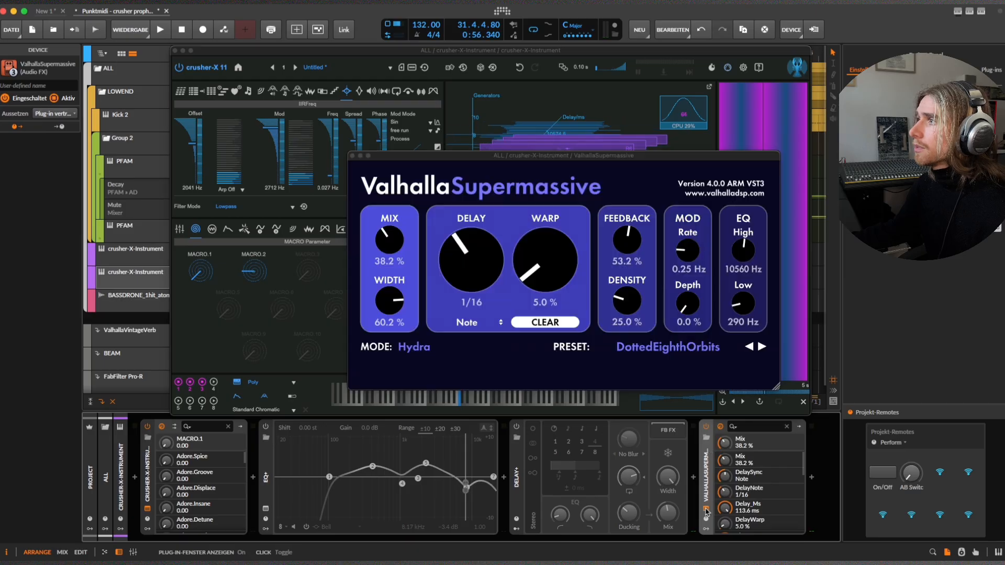
mouse_move(558, 158)
left_mouse_down()
mouse_move(538, 159)
mouse_move(563, 172)
mouse_move(553, 167)
left_mouse_up()
key("space")
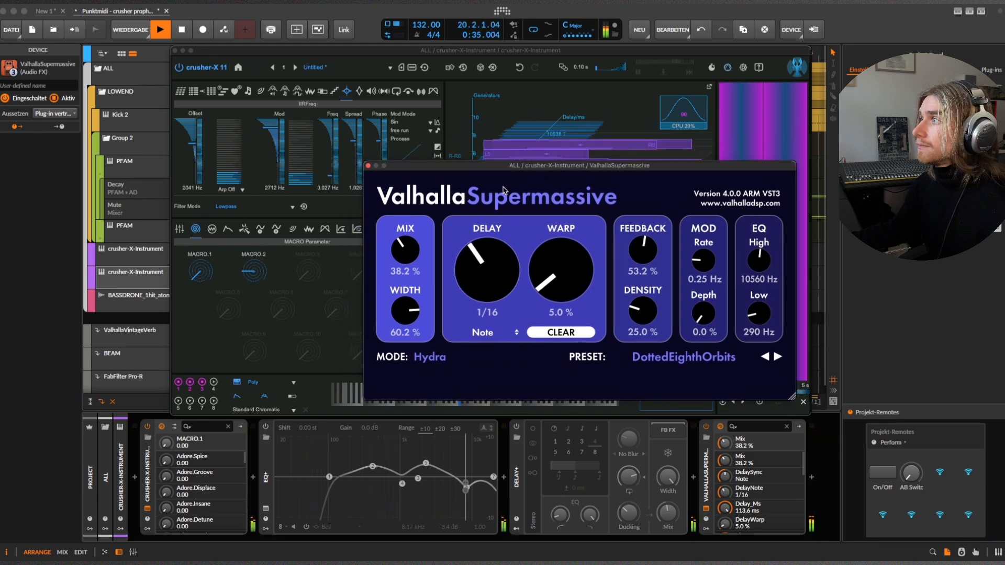
left_click(368, 166)
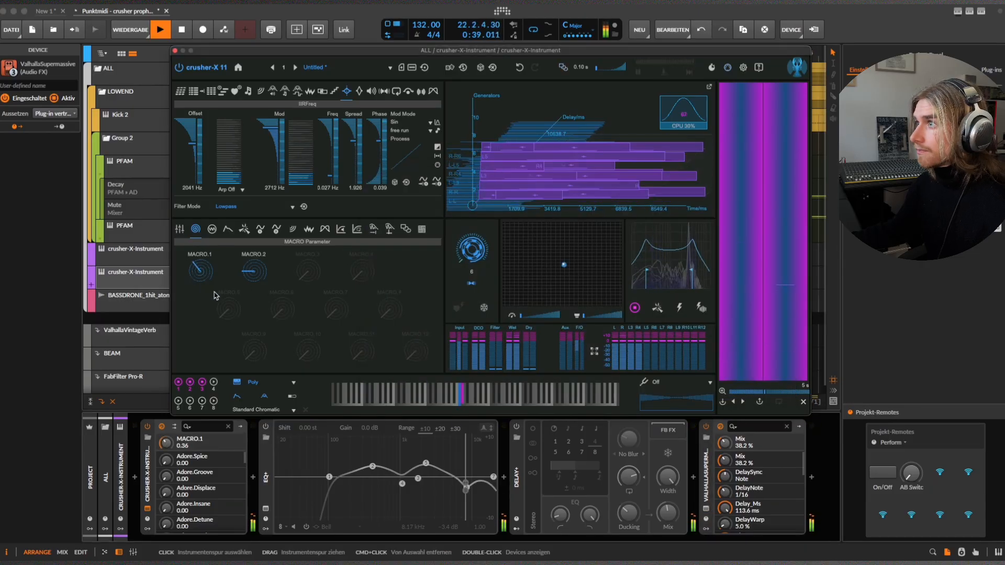
Perform both macros during playback, finishing with Macro 1 at its minimum and Macro 2 at 0.19.
mouse_move(254, 286)
left_mouse_down()
mouse_move(198, 265)
mouse_move(211, 291)
mouse_move(200, 273)
mouse_move(246, 275)
left_mouse_up()
left_click_drag(198, 277, 253, 278)
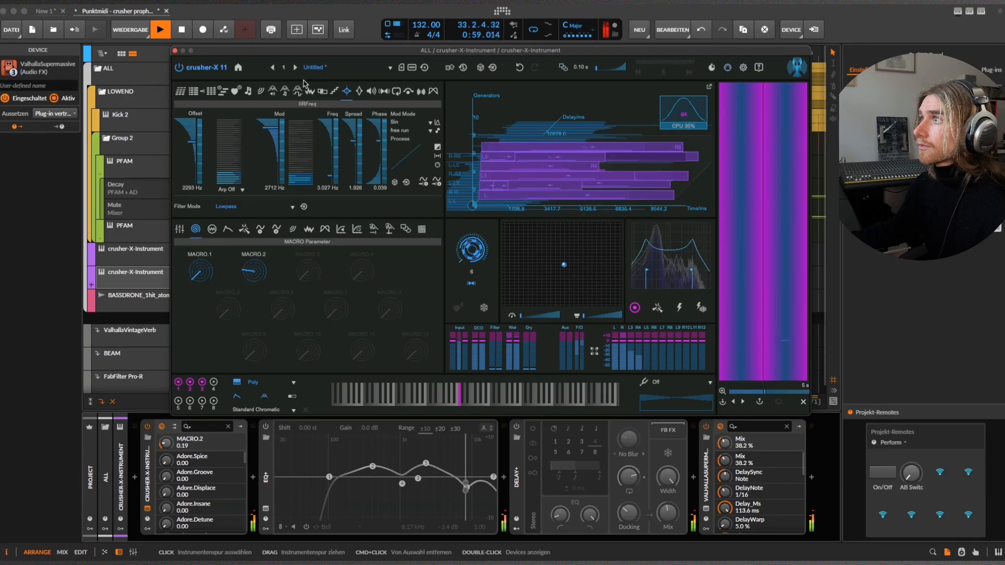
Set the GCOPitch offset to 130 Hz, stop playback and reposition the crusher-X window.
left_click(284, 92)
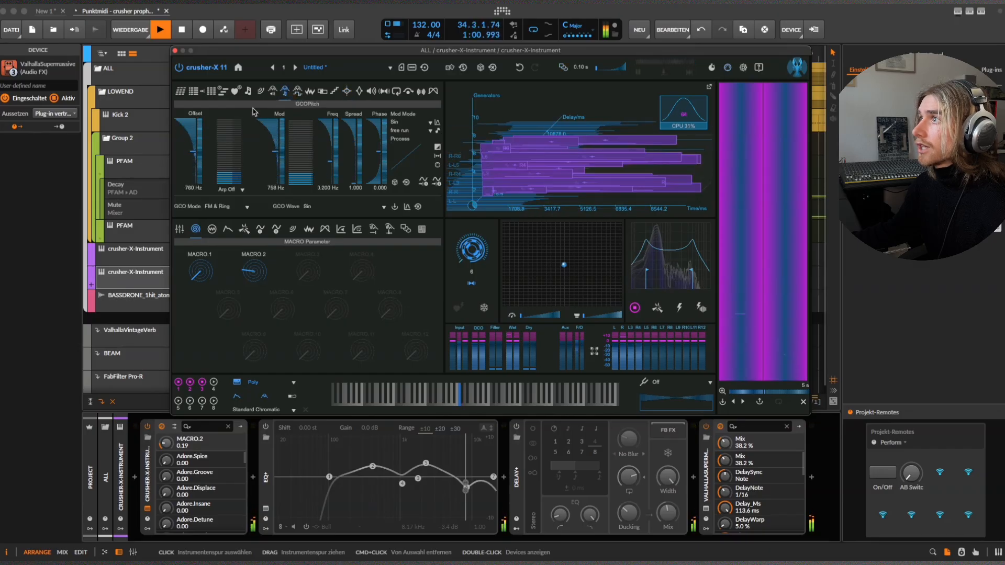
left_click_drag(199, 137, 185, 174)
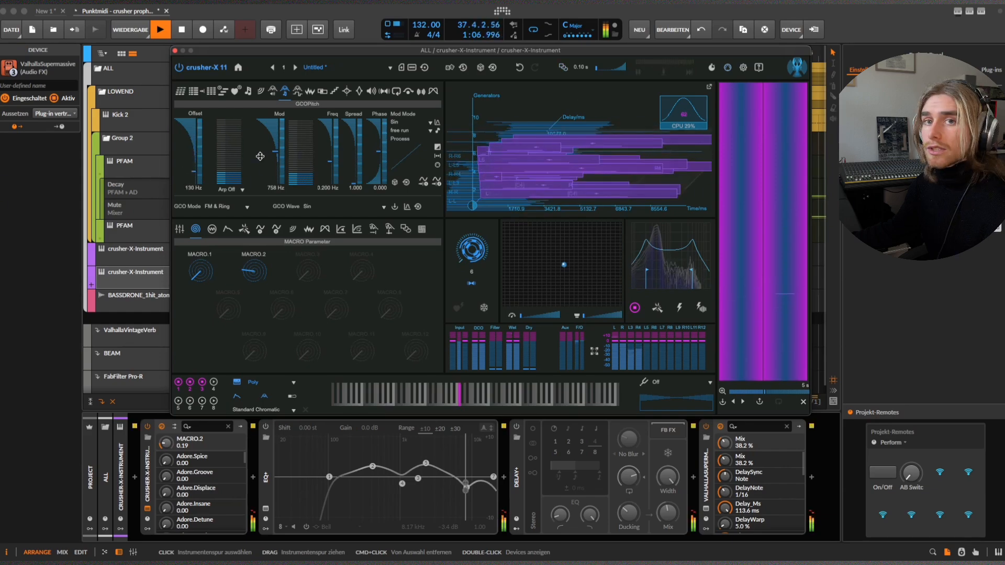
key("space")
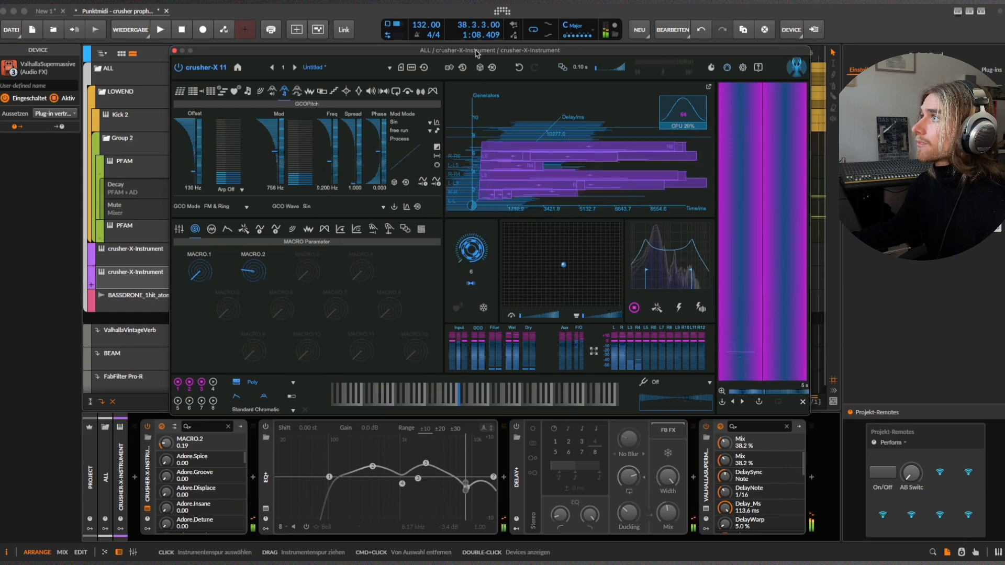
mouse_move(476, 52)
left_mouse_down()
mouse_move(478, 218)
mouse_move(543, 84)
mouse_move(487, 64)
left_mouse_up()
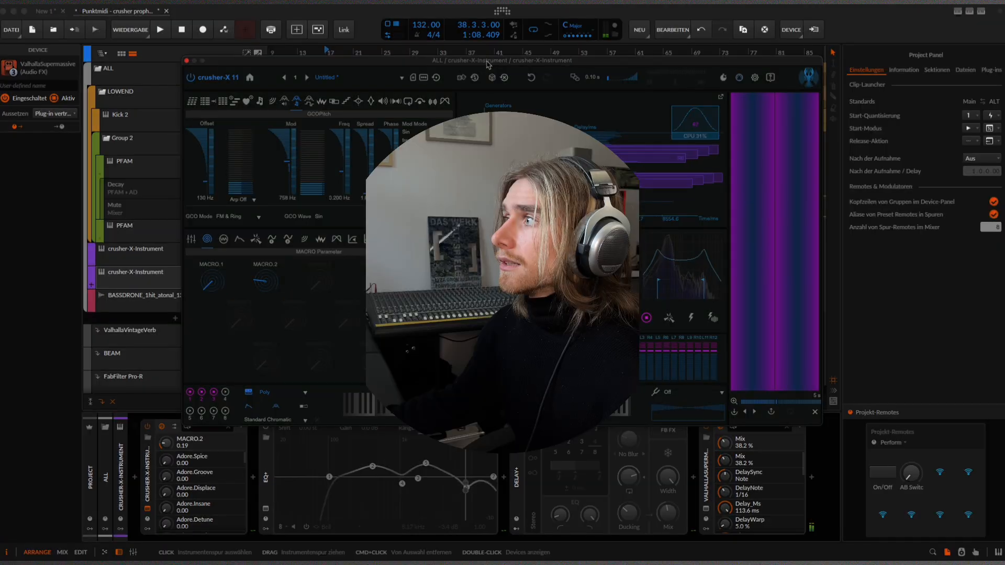